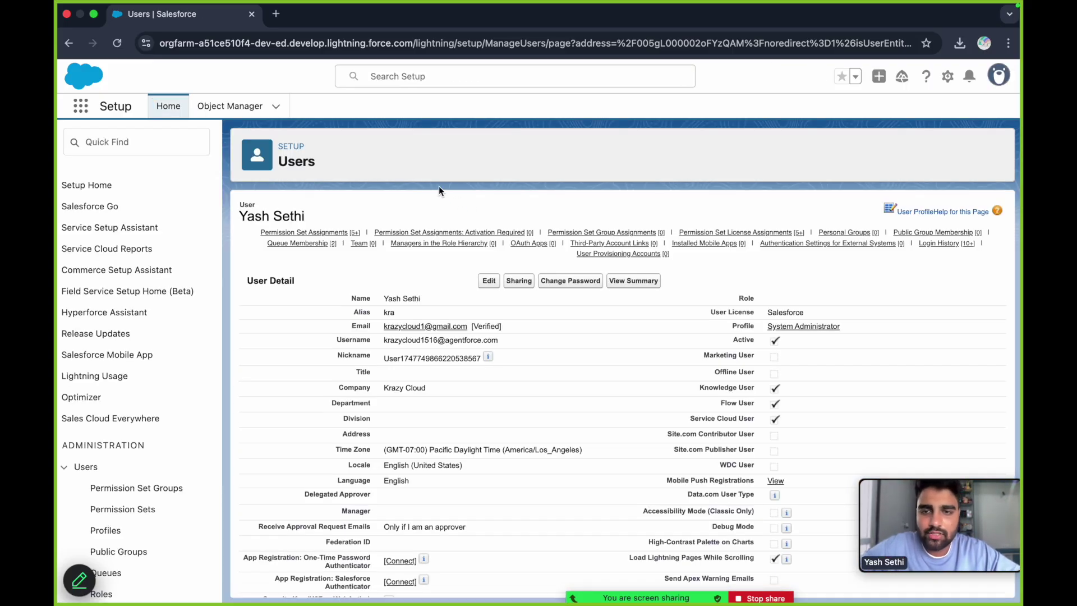
{"action": "mouse_move", "coordinate": [324, 243]}
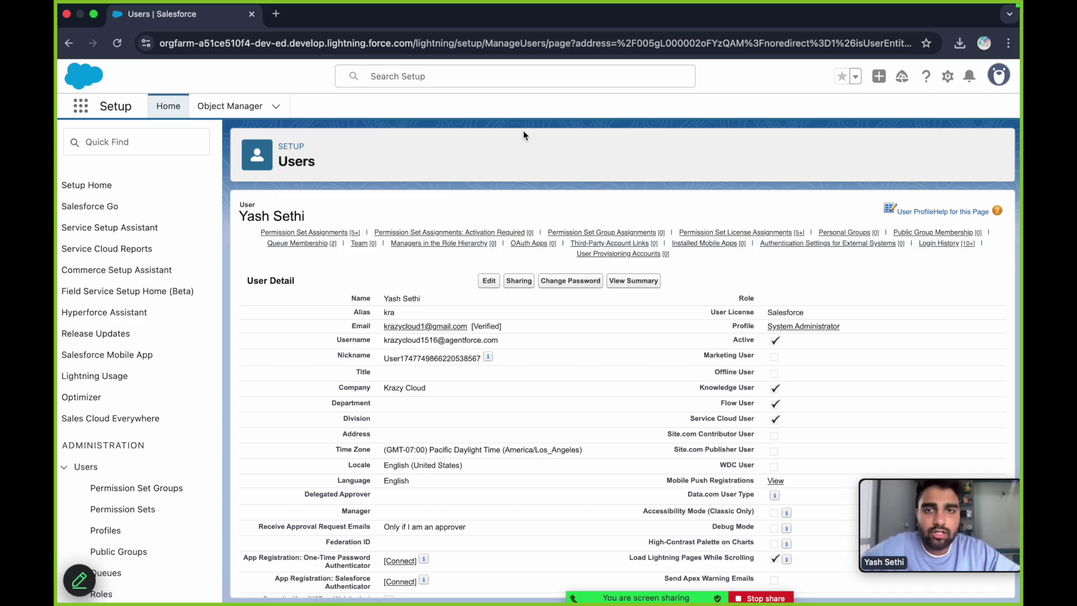
{"action": "left_click", "coordinate": [948, 81]}
{"action": "left_click", "coordinate": [583, 159]}
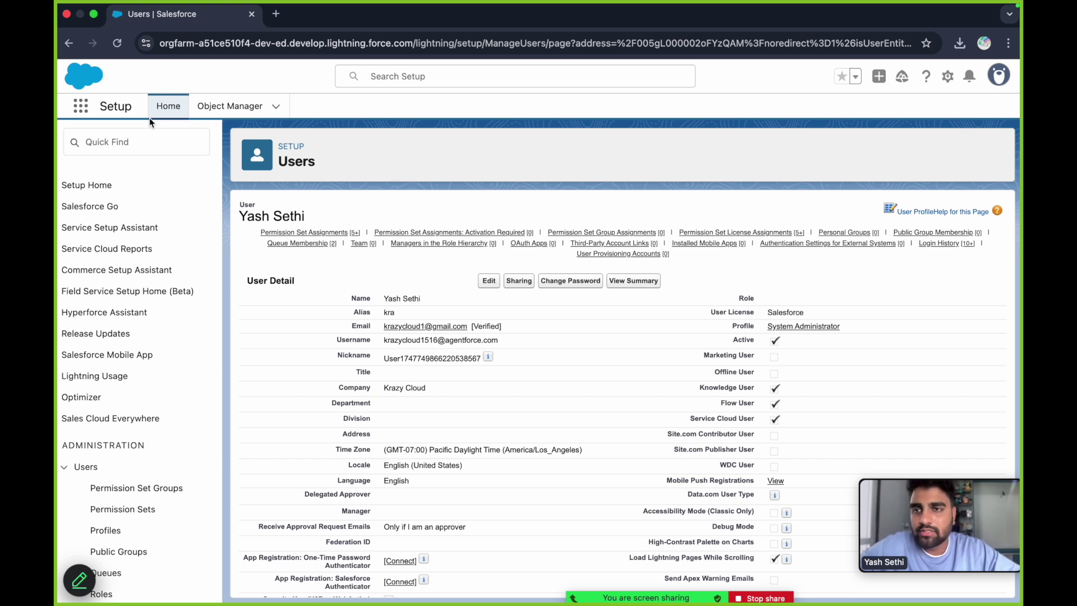
{"action": "left_click", "coordinate": [70, 45]}
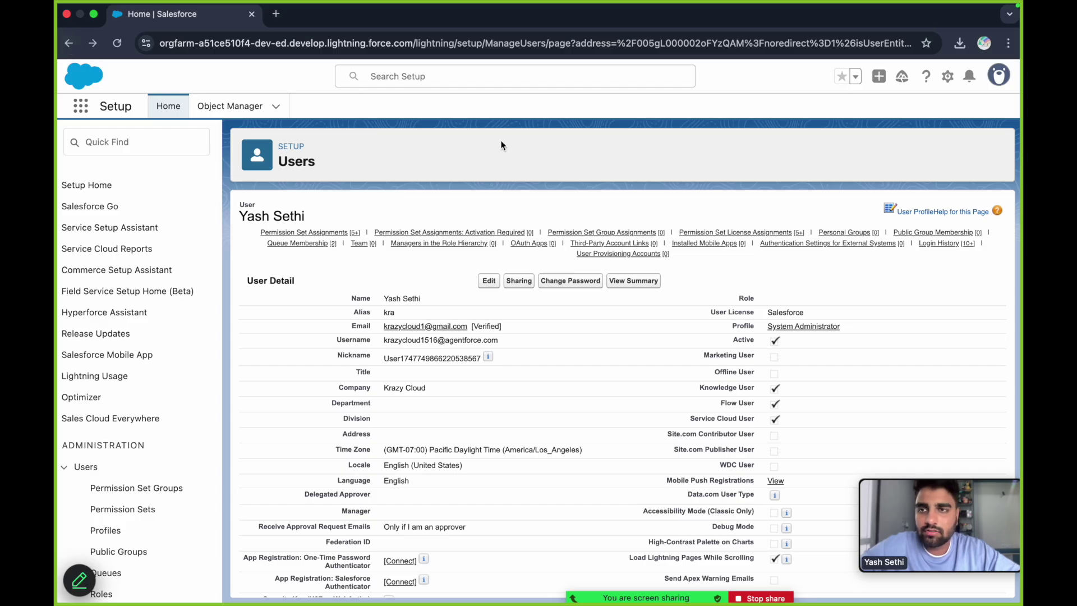
Step: Switch to the Krazy Cloud app by searching 'krazy', then close the leftover user record tab
{"action": "left_click", "coordinate": [80, 108]}
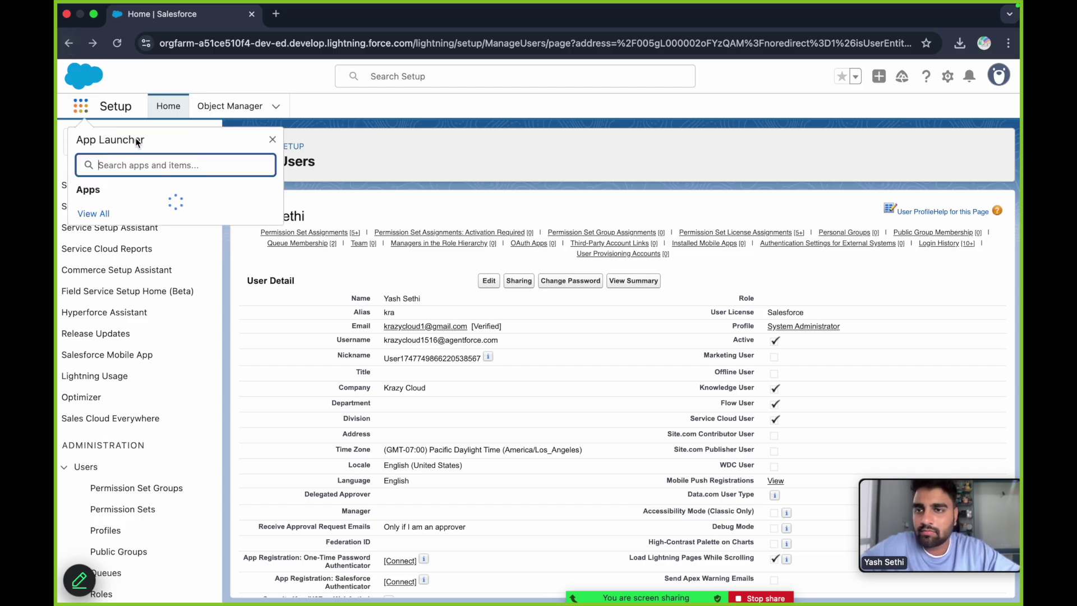
{"action": "type", "text": "krazy"}
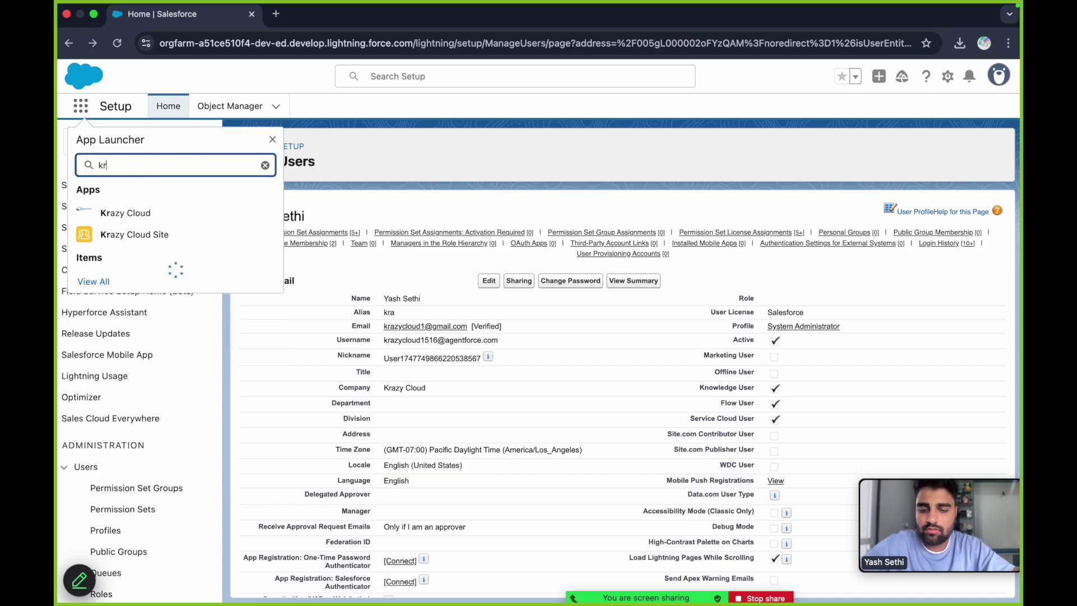
{"action": "left_click", "coordinate": [137, 213]}
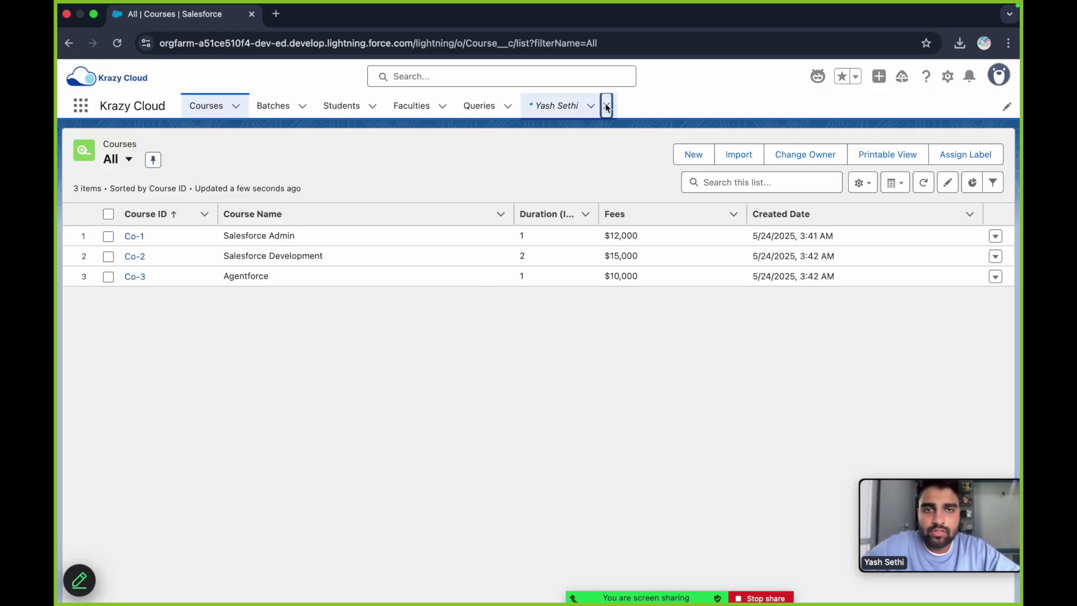
{"action": "left_click", "coordinate": [606, 106]}
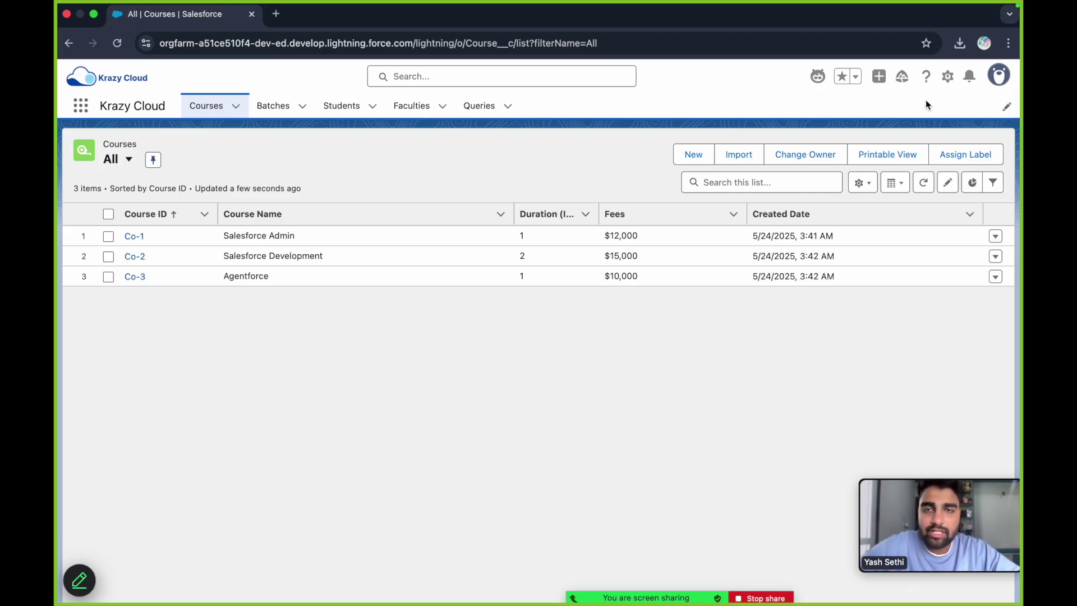
Step: Open Setup in a new tab and go to Data Cloud Setup Home via a 'data cloud' Quick Find search
{"action": "left_click", "coordinate": [947, 79]}
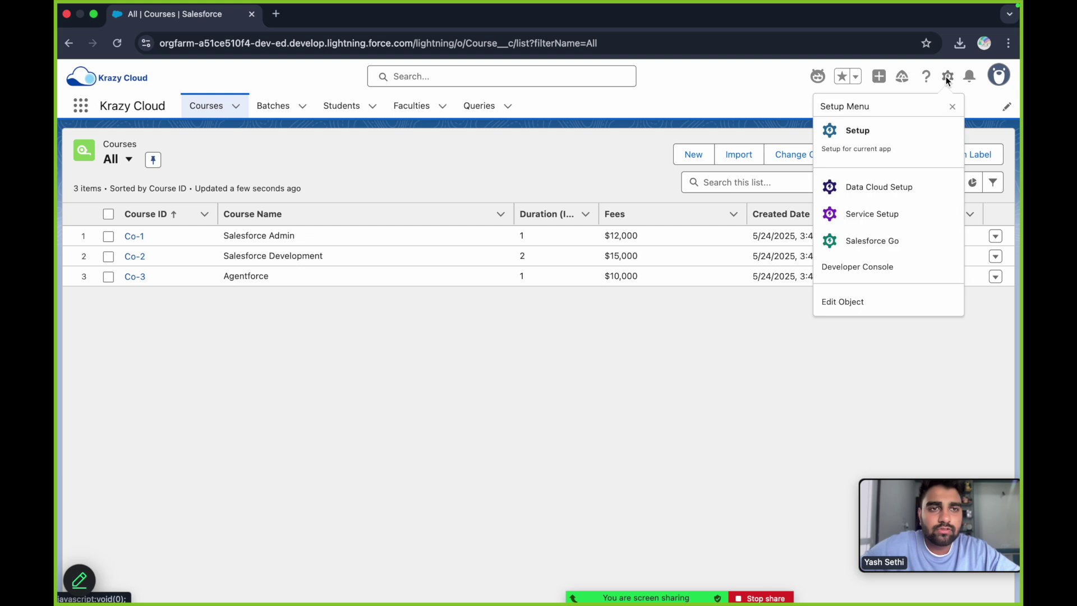
{"action": "left_click", "coordinate": [866, 134]}
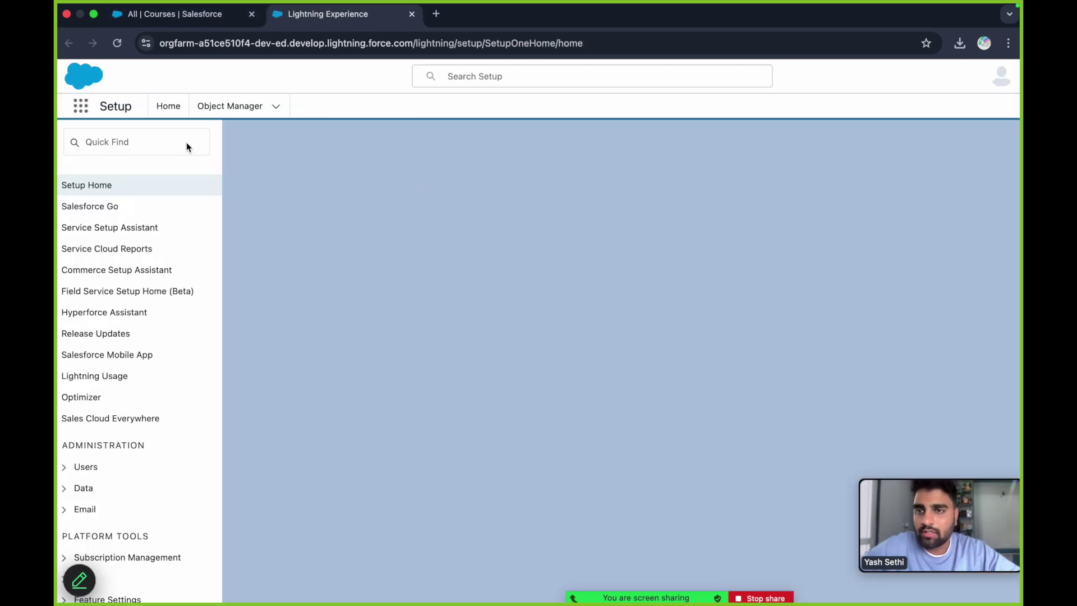
{"action": "left_click", "coordinate": [185, 144]}
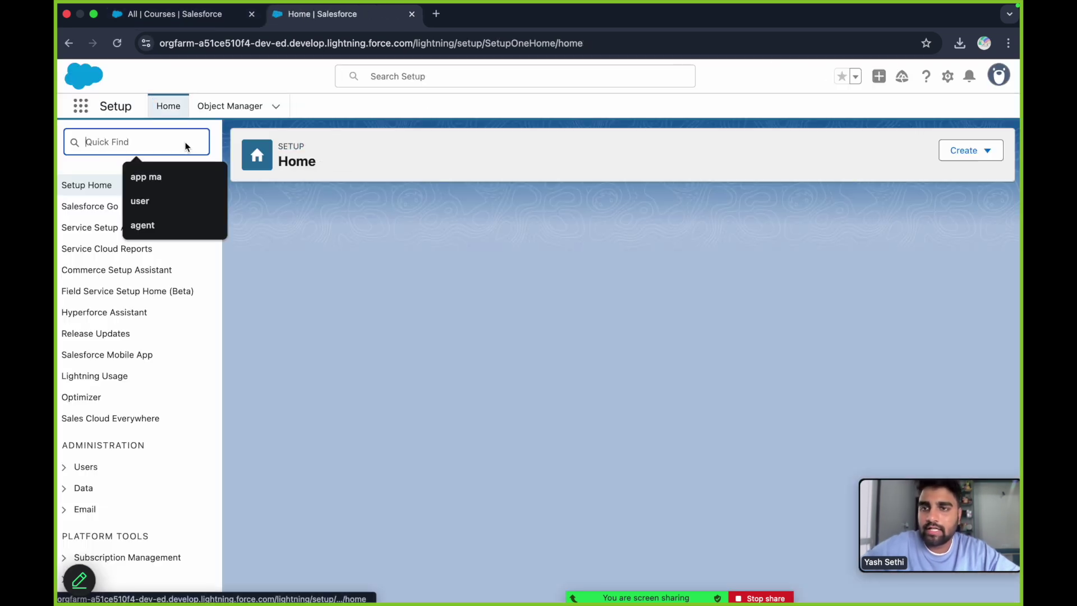
{"action": "type", "text": "data cloud"}
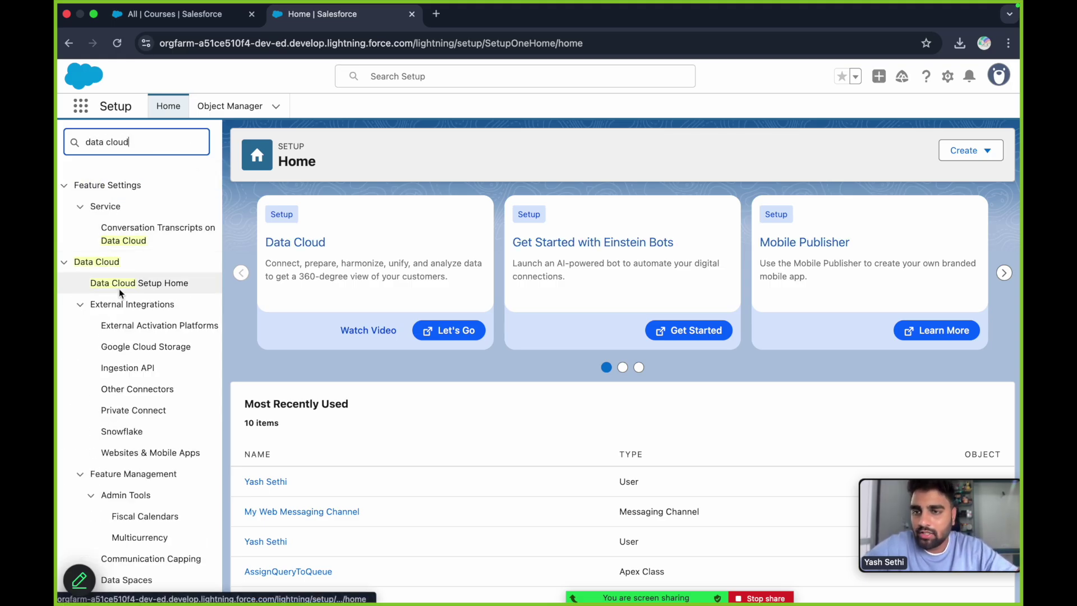
{"action": "left_click", "coordinate": [156, 283]}
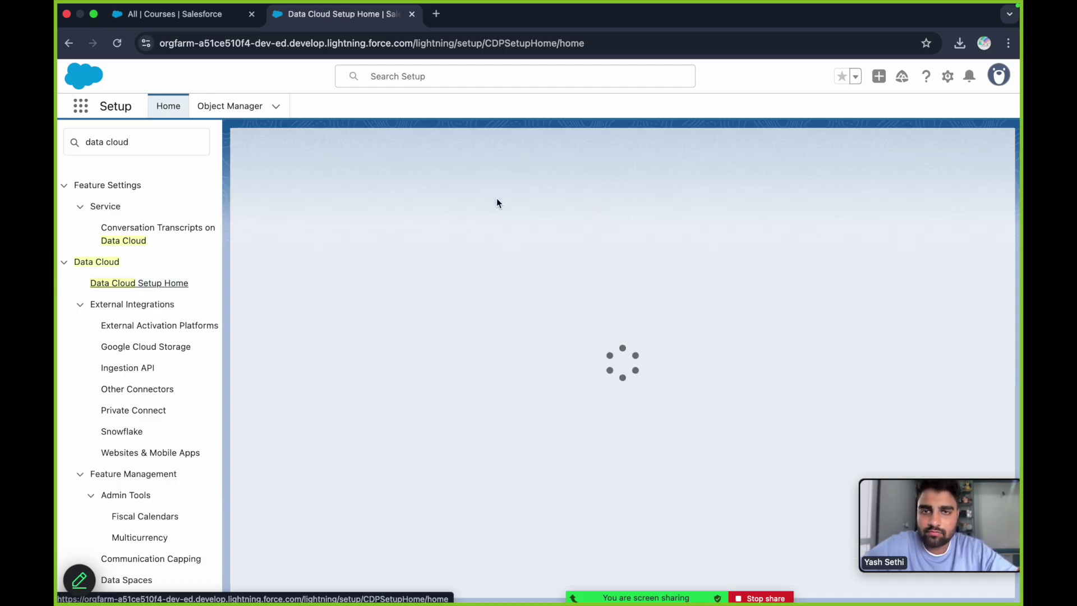
Step: Review the Data Cloud setup steps, including Start Using Data Cloud, then return to the All | Courses tab
{"action": "scroll", "coordinate": [463, 392], "scroll_direction": "down", "scroll_amount": 3}
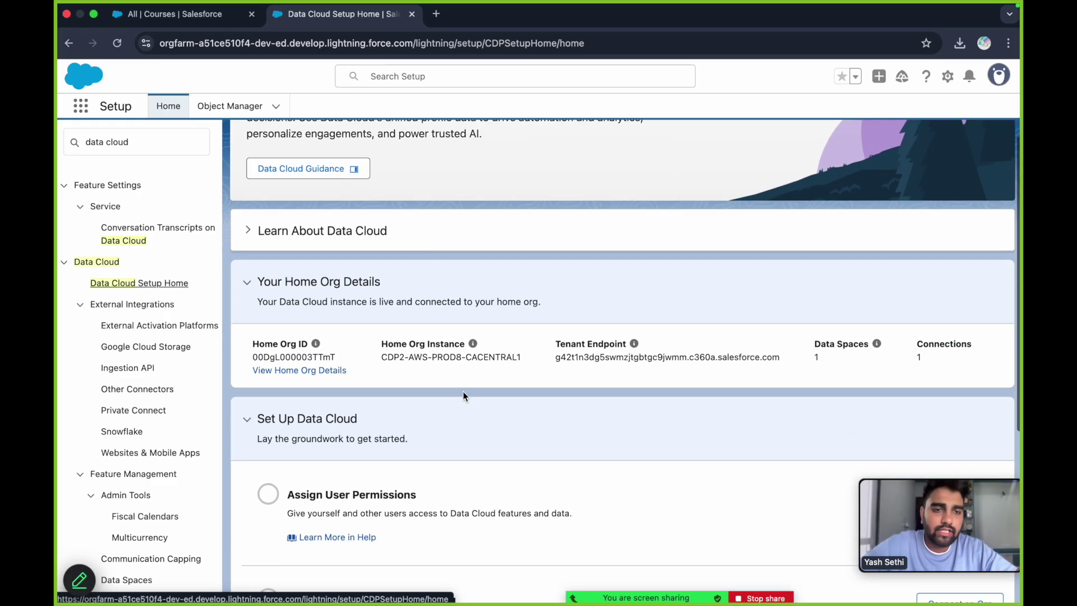
{"action": "scroll", "coordinate": [463, 391], "scroll_direction": "down", "scroll_amount": 9}
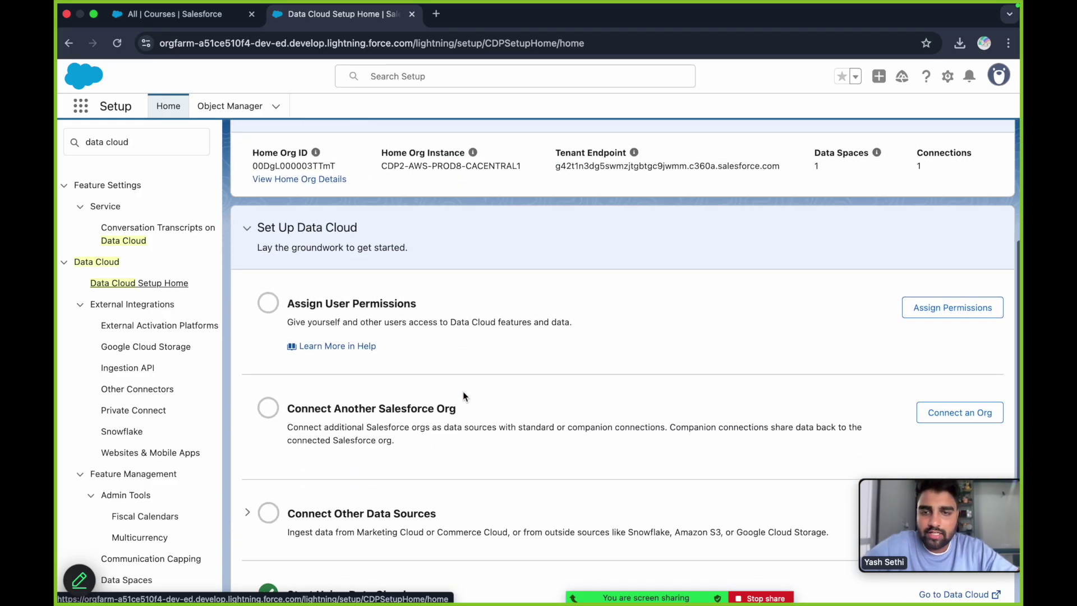
{"action": "scroll", "coordinate": [545, 385], "scroll_direction": "up", "scroll_amount": 8}
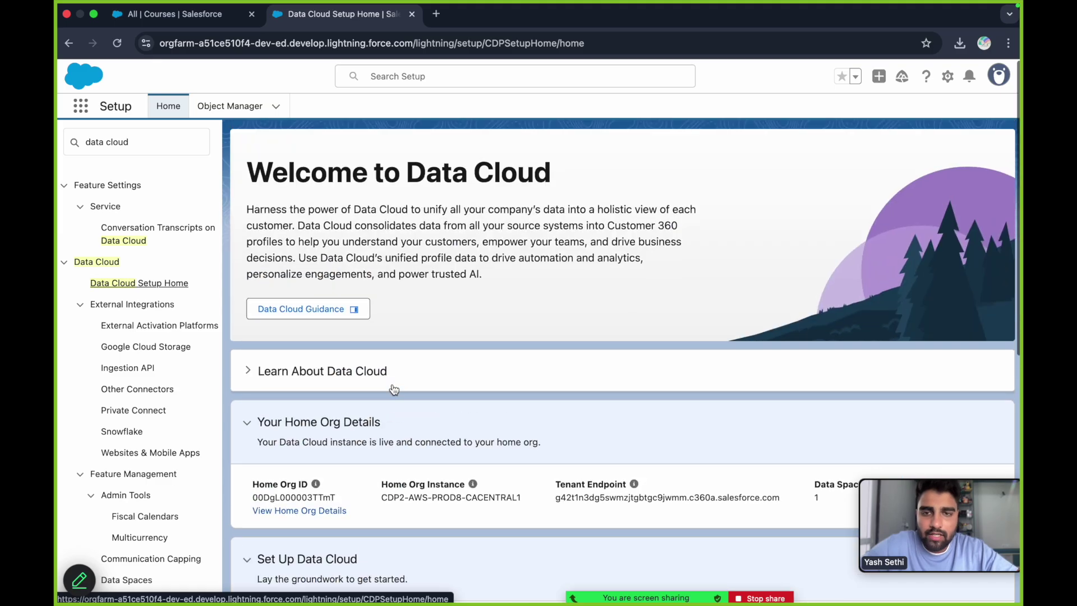
{"action": "scroll", "coordinate": [496, 268], "scroll_direction": "down", "scroll_amount": 1}
{"action": "scroll", "coordinate": [496, 268], "scroll_direction": "down", "scroll_amount": 2}
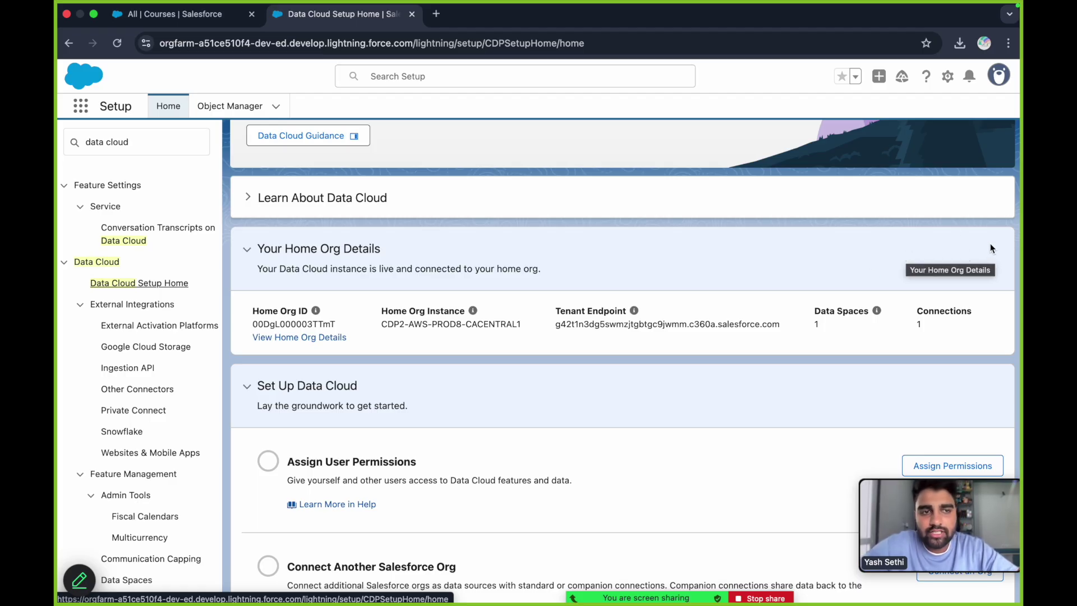
{"action": "scroll", "coordinate": [474, 210], "scroll_direction": "up", "scroll_amount": 3}
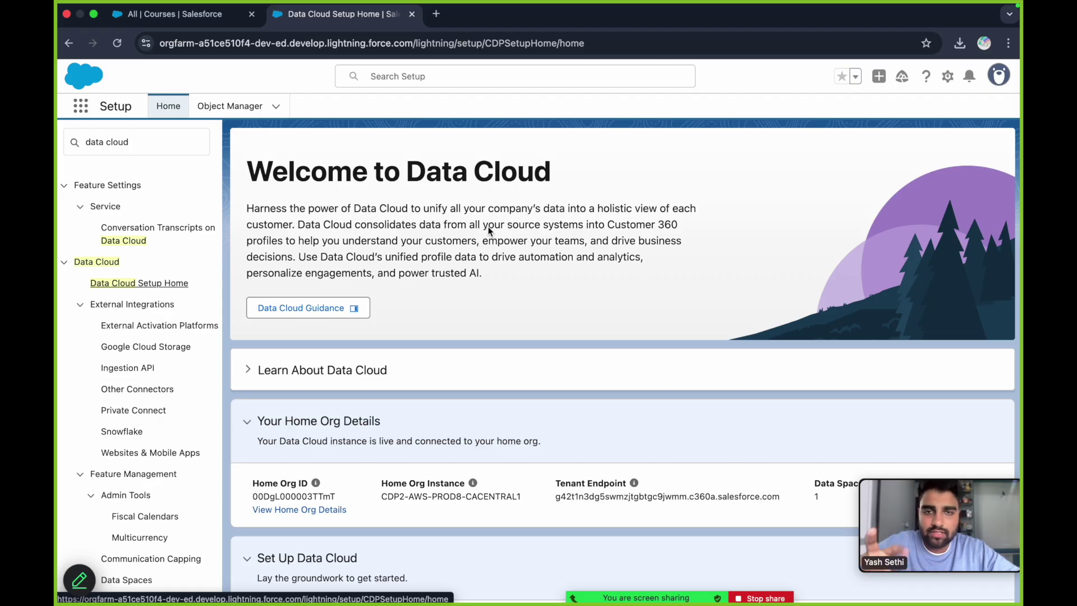
{"action": "scroll", "coordinate": [474, 238], "scroll_direction": "down", "scroll_amount": 3}
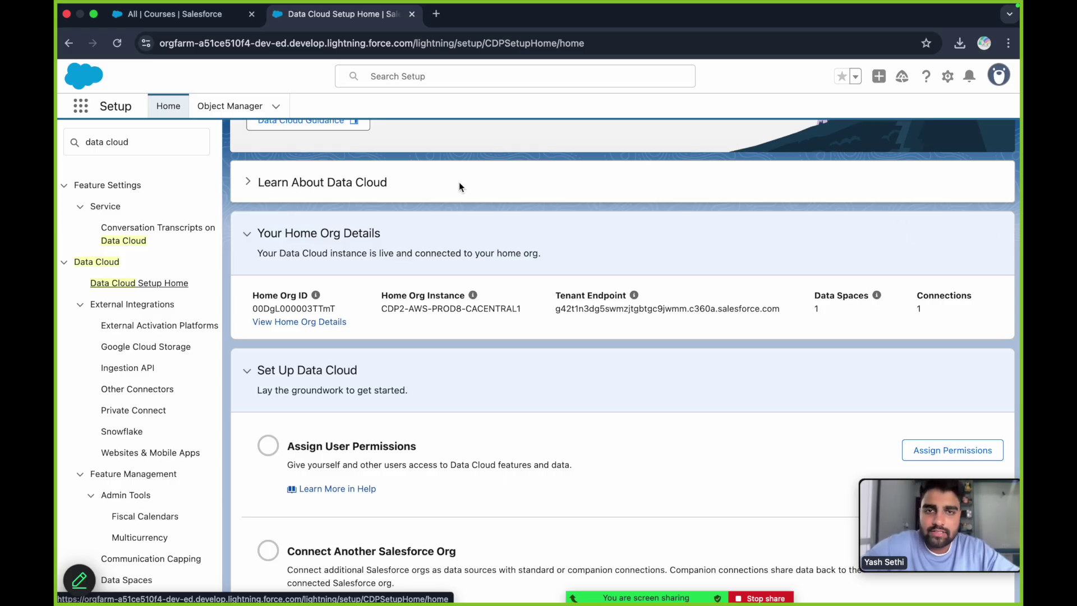
{"action": "scroll", "coordinate": [455, 336], "scroll_direction": "down", "scroll_amount": 5}
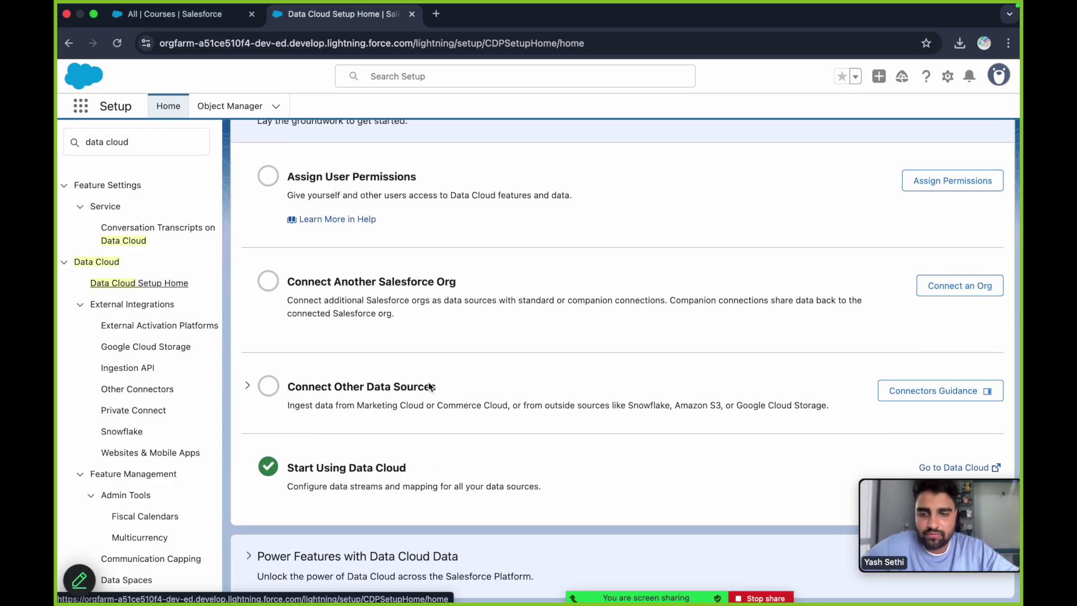
{"action": "left_click_drag", "start_coordinate": [287, 469], "coordinate": [456, 468]}
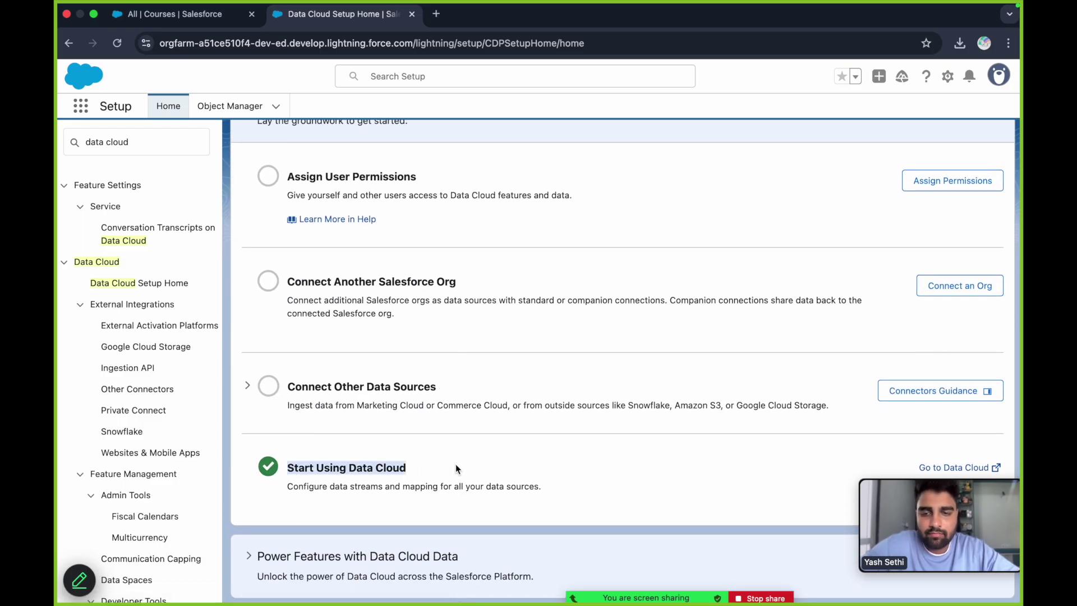
{"action": "left_click", "coordinate": [462, 401]}
{"action": "scroll", "coordinate": [462, 400], "scroll_direction": "up", "scroll_amount": 8}
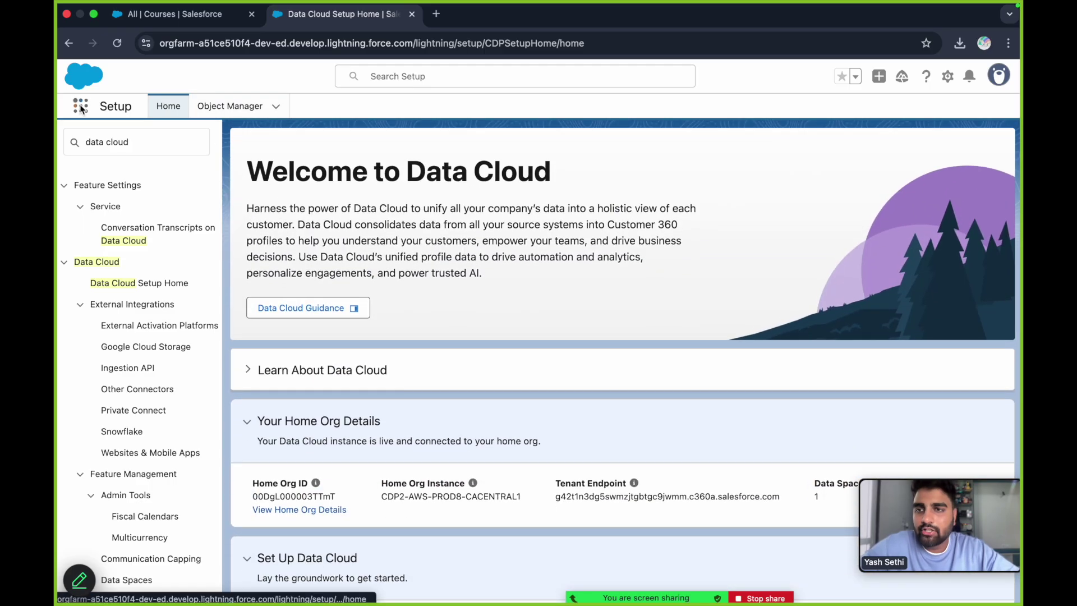
{"action": "left_click", "coordinate": [156, 20]}
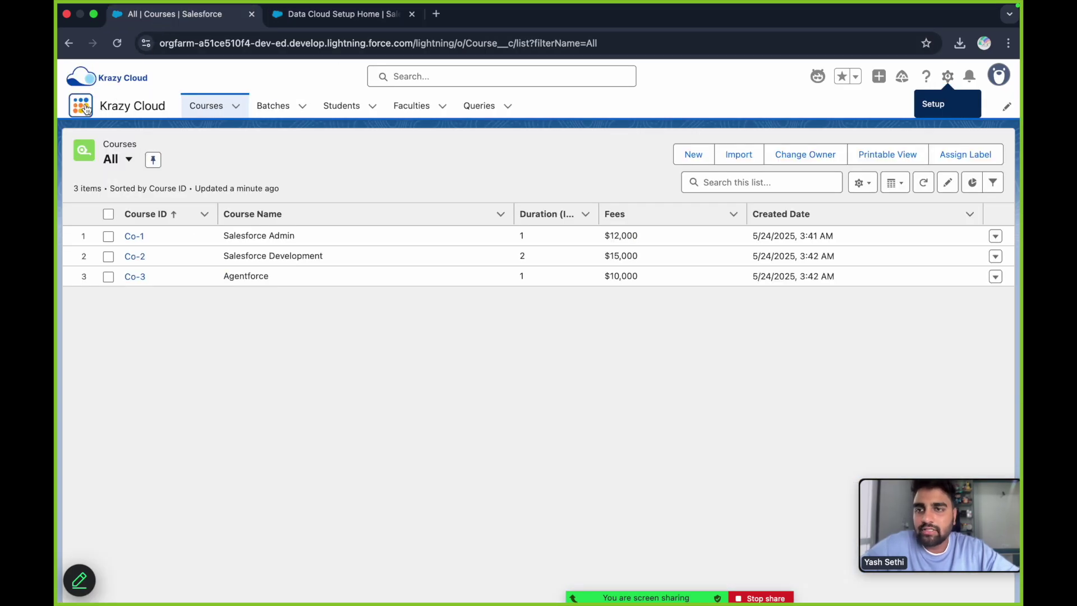
Step: Launch the Data Cloud app from a 'data cloud' search and open its Data Lake Objects list
{"action": "left_click", "coordinate": [81, 105]}
{"action": "type", "text": "data clo"}
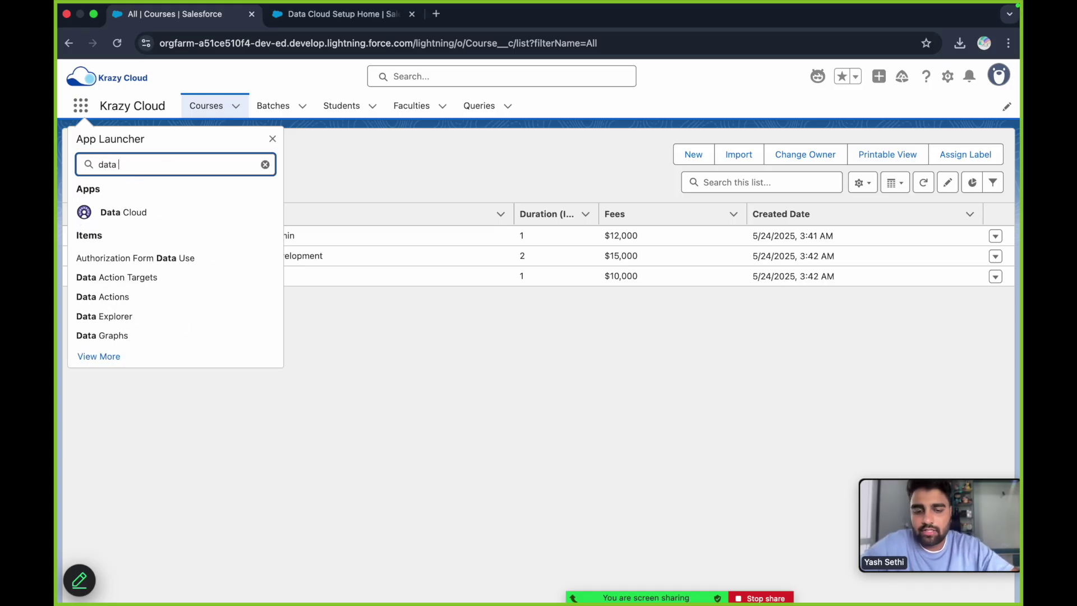
{"action": "type", "text": "ud"}
{"action": "left_click", "coordinate": [126, 215]}
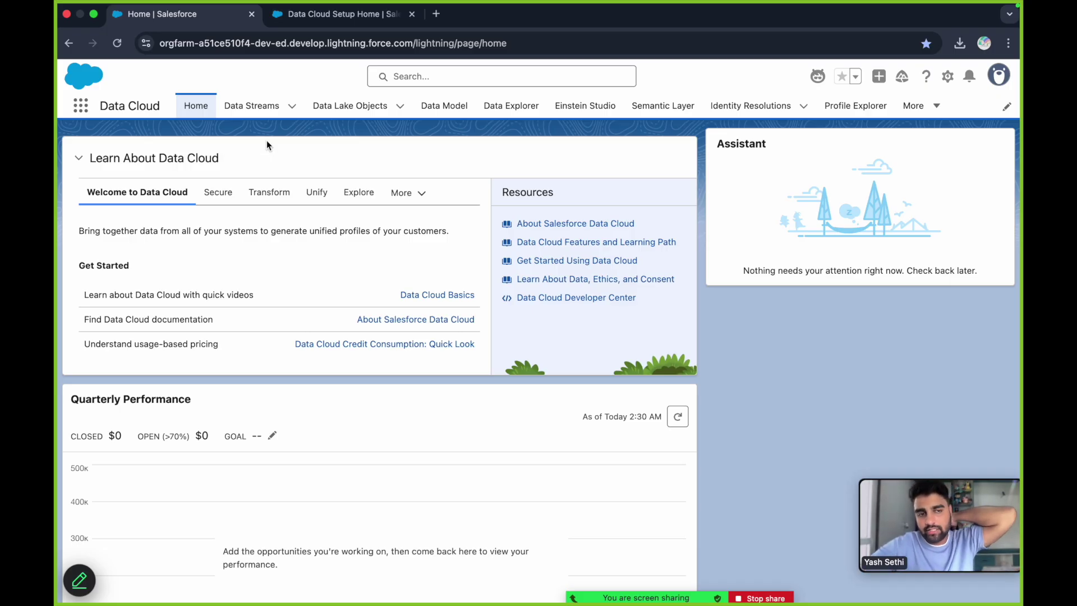
{"action": "left_click", "coordinate": [355, 106]}
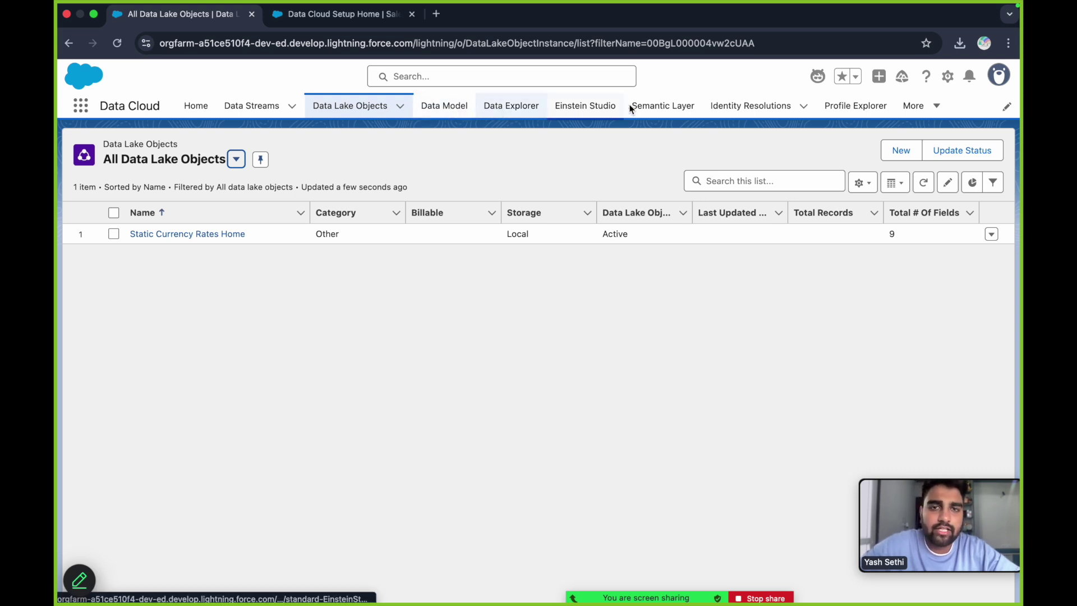
Step: Show the Einstein Studio Models page and briefly check the More list of extra Data Cloud pages
{"action": "left_click", "coordinate": [567, 106]}
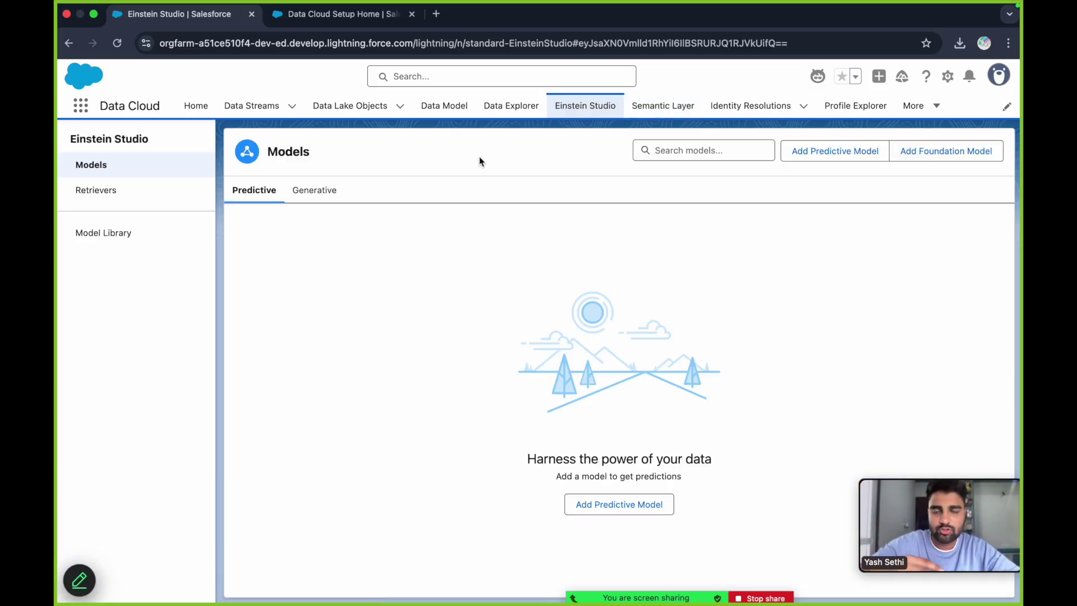
{"action": "left_click", "coordinate": [921, 110]}
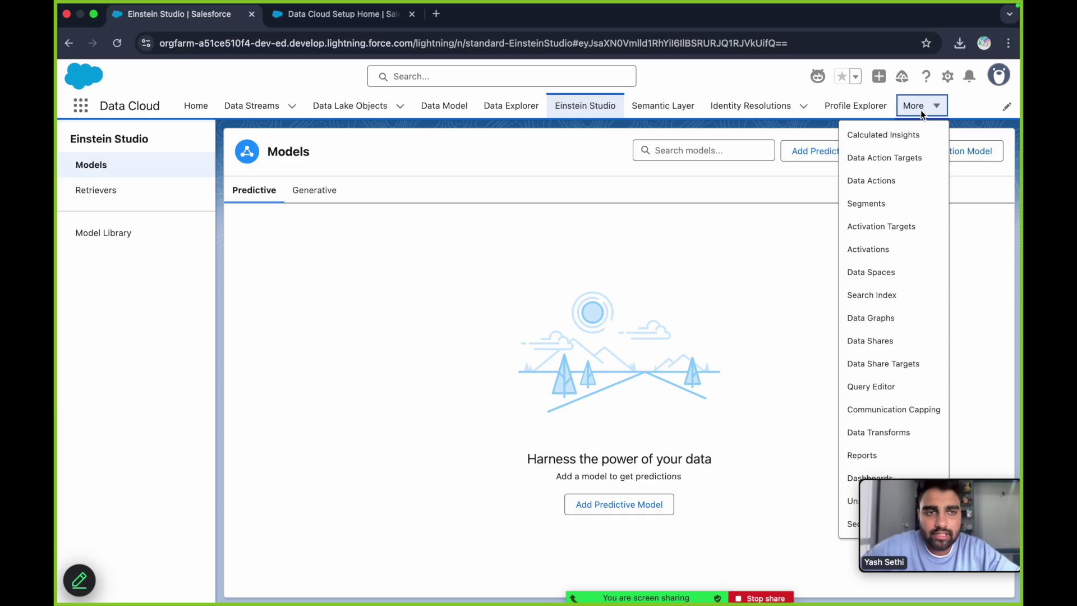
{"action": "left_click", "coordinate": [450, 185]}
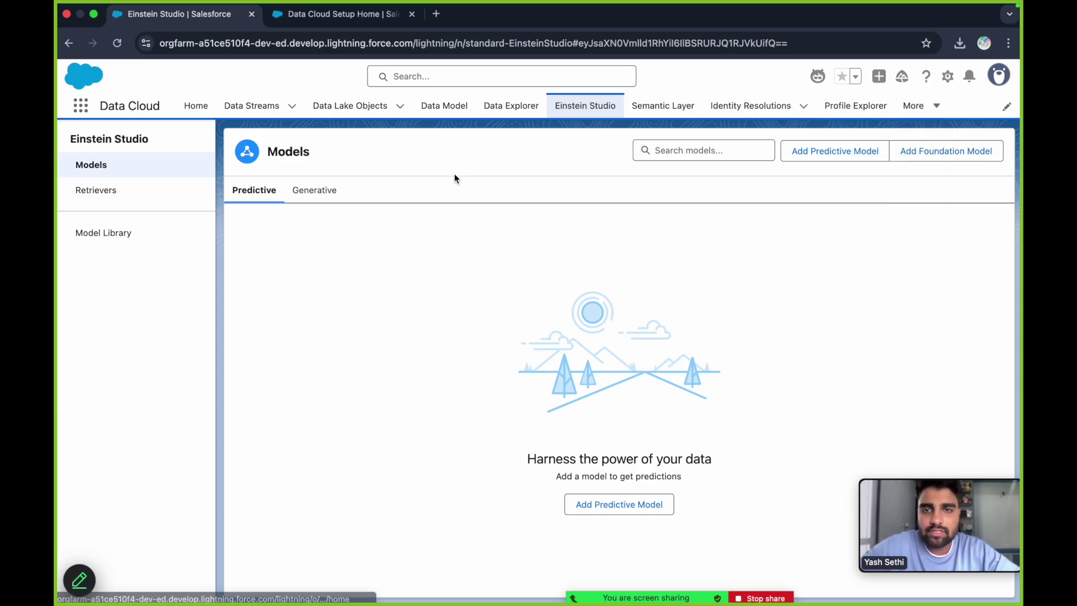
Step: From Setup Home, replace the Quick Find search with 'agentforce data' and open Agentforce Data Library
{"action": "left_click", "coordinate": [335, 16]}
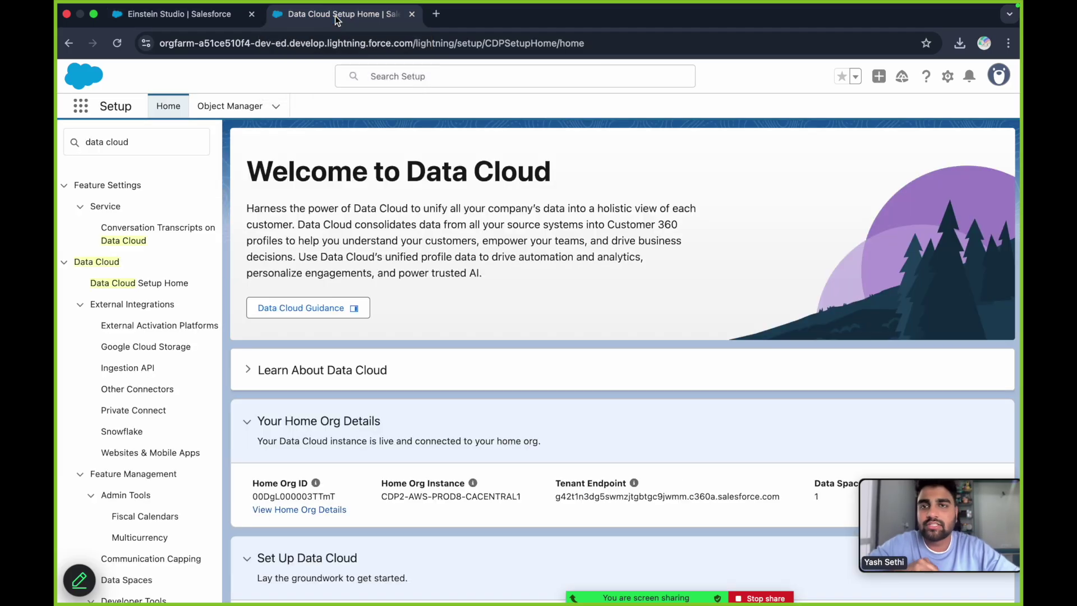
{"action": "left_click", "coordinate": [167, 106]}
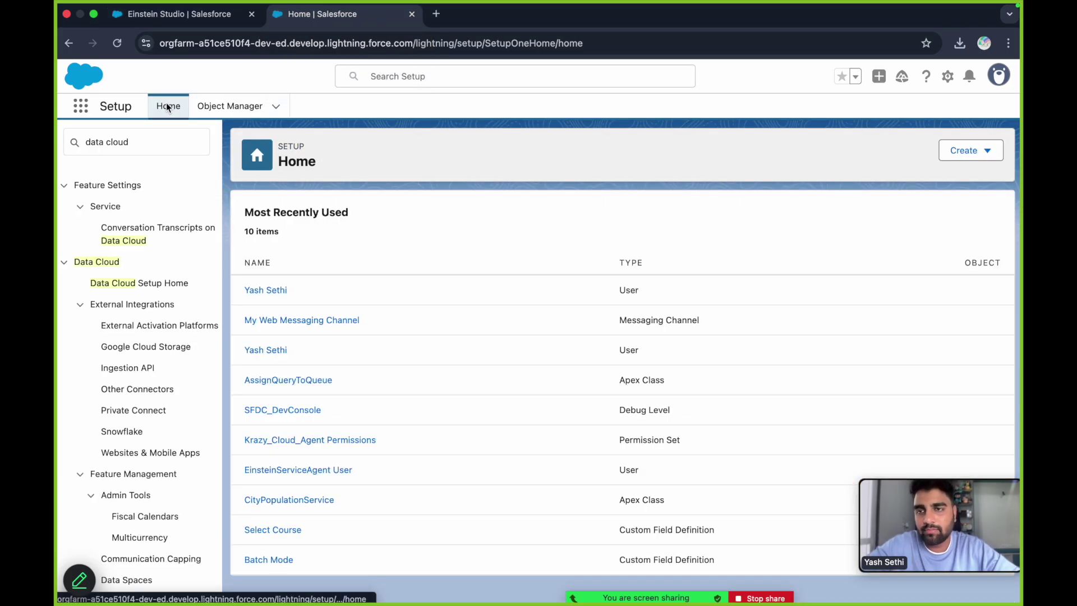
{"action": "left_click", "coordinate": [149, 140]}
{"action": "key", "text": "super+a"}
{"action": "key", "text": "BackSpace"}
{"action": "type", "text": "a"}
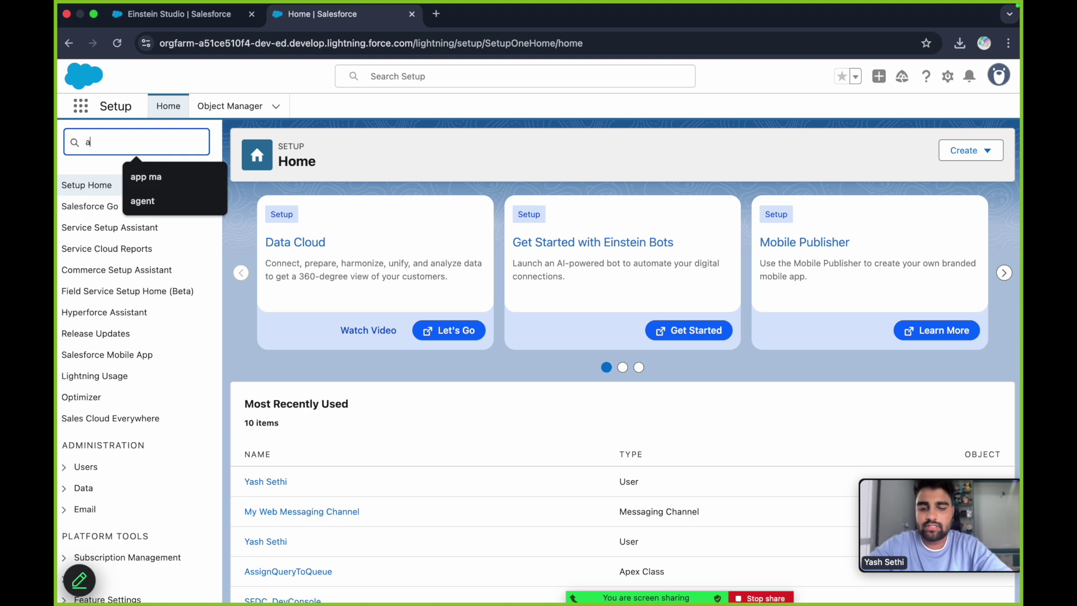
{"action": "type", "text": "gentforce data"}
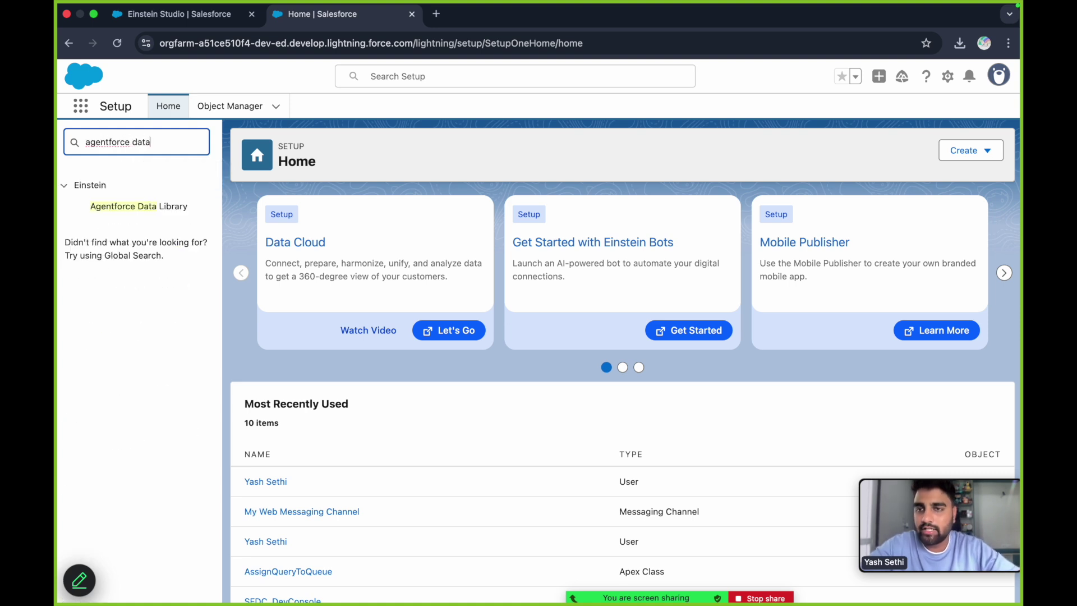
{"action": "left_click", "coordinate": [144, 206]}
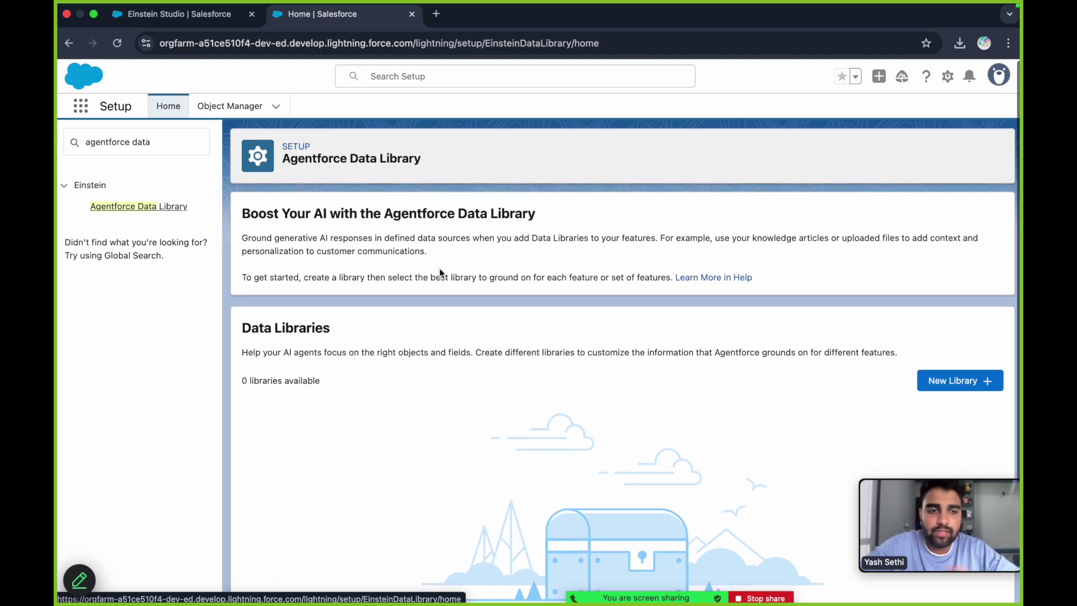
Step: Create and save a data library named 'Krazy Cloud General Documents' with API name Krazy_Cloud_General_Documents
{"action": "double_click", "coordinate": [417, 216]}
{"action": "left_click", "coordinate": [418, 217]}
{"action": "scroll", "coordinate": [417, 216], "scroll_direction": "down", "scroll_amount": 2}
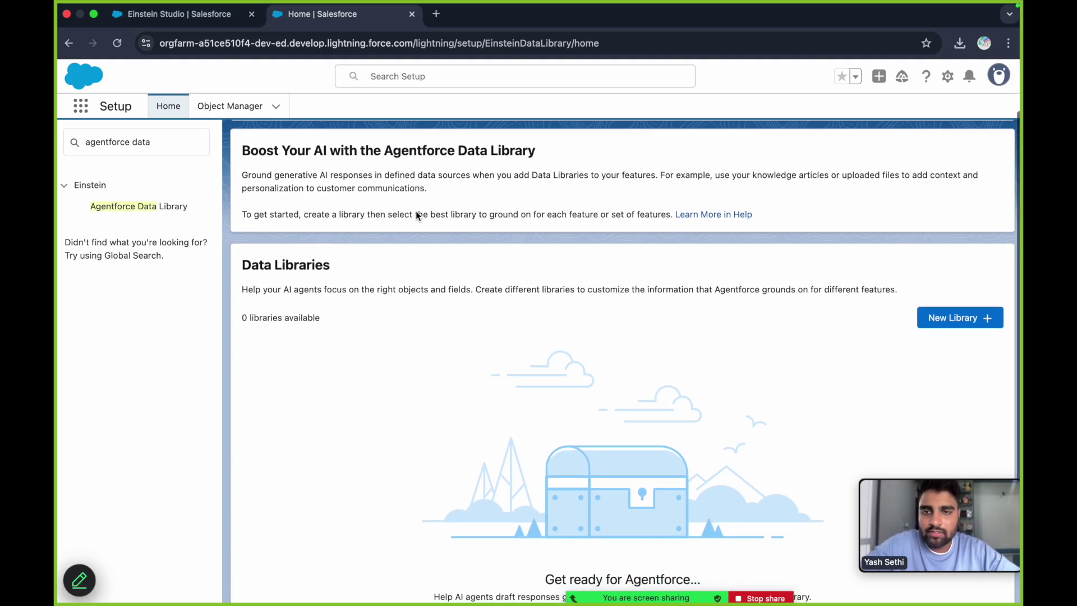
{"action": "scroll", "coordinate": [416, 210], "scroll_direction": "up", "scroll_amount": 2}
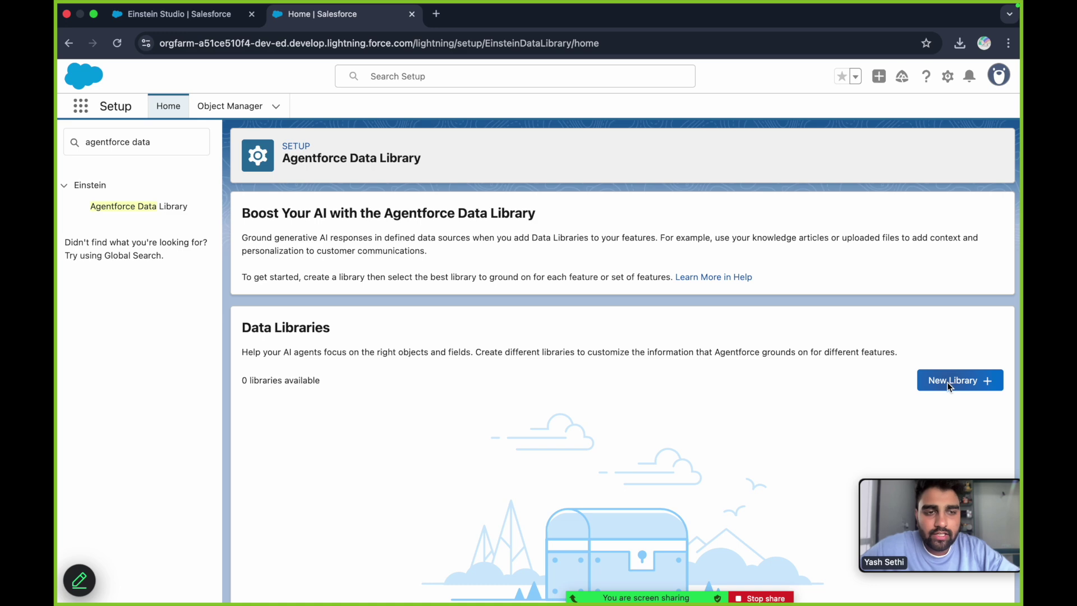
{"action": "left_click", "coordinate": [952, 382]}
{"action": "left_click", "coordinate": [487, 311]}
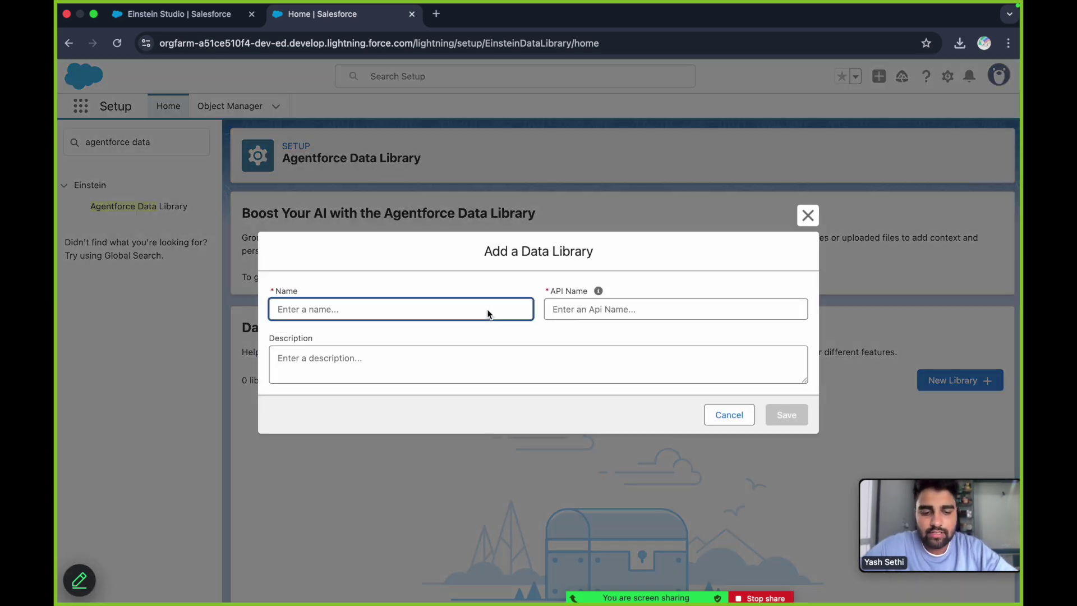
{"action": "type", "text": "Krazy Cl"}
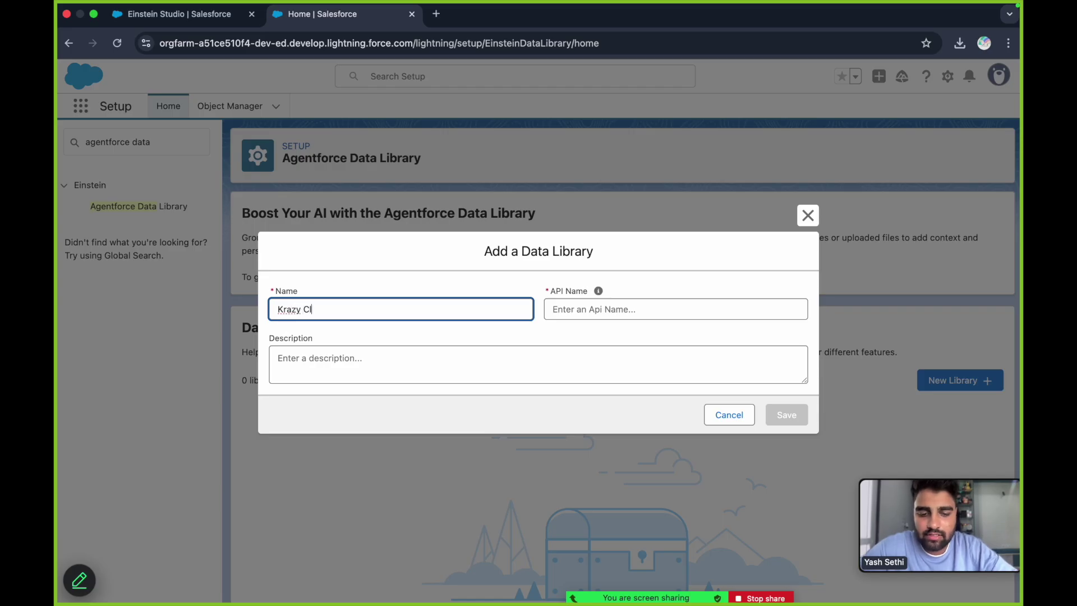
{"action": "type", "text": "oud Genera"}
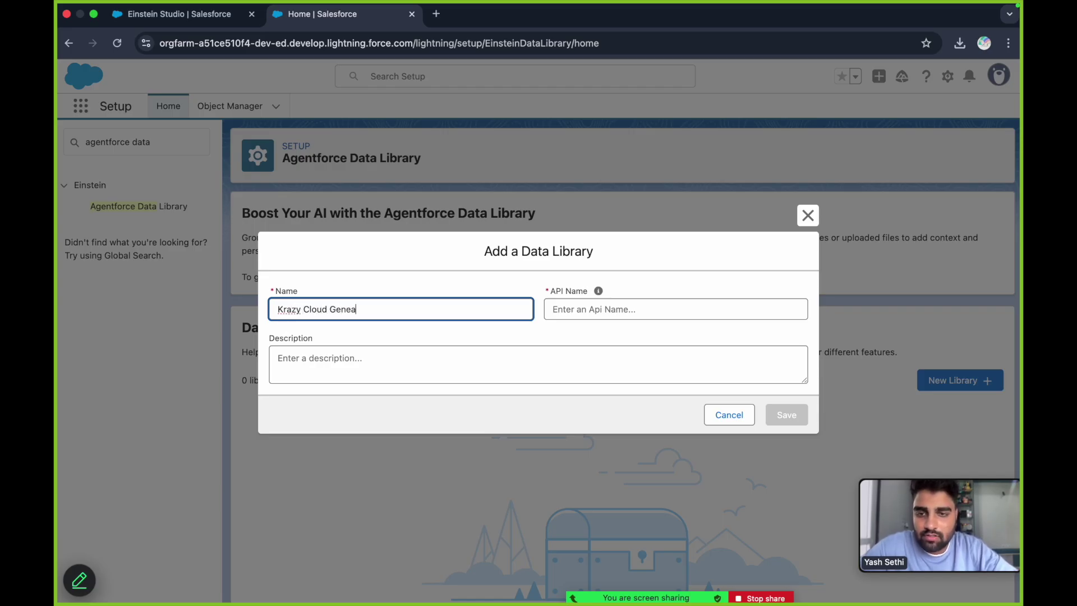
{"action": "type", "text": "l Docu"}
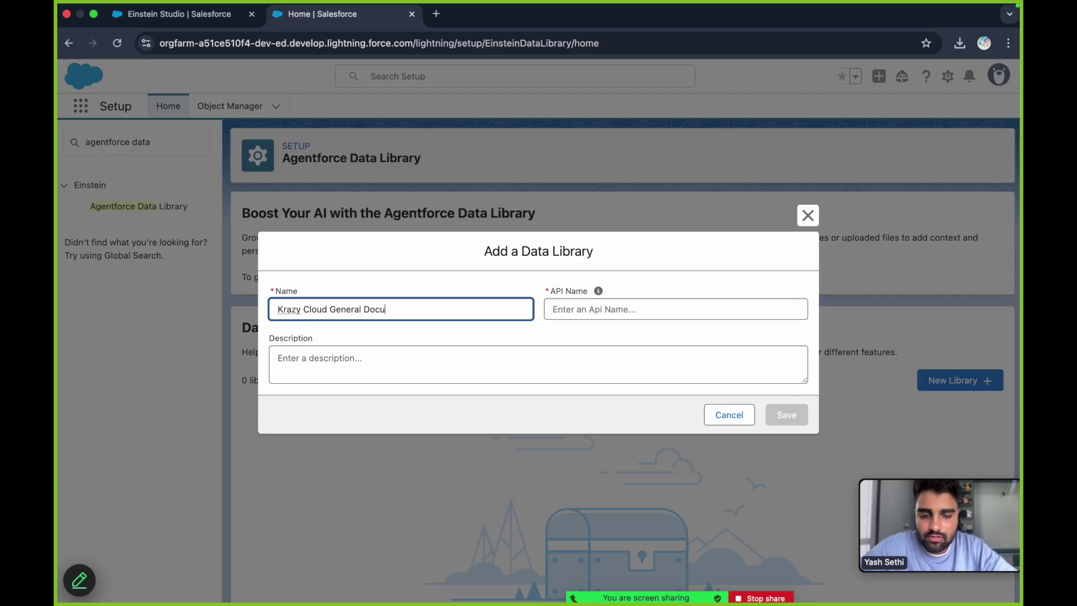
{"action": "type", "text": "ments"}
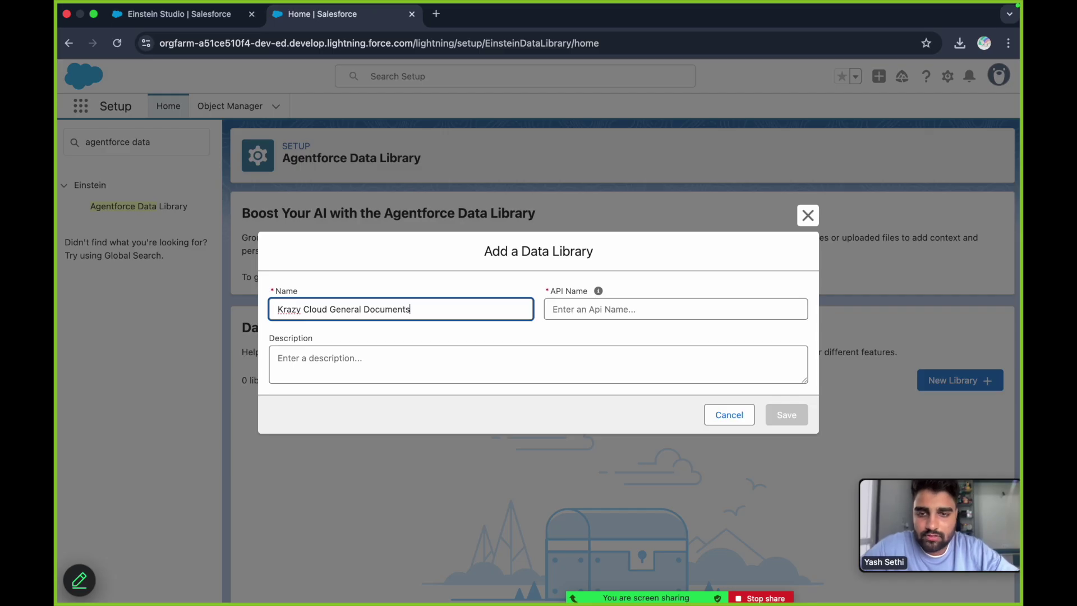
{"action": "left_click", "coordinate": [629, 310]}
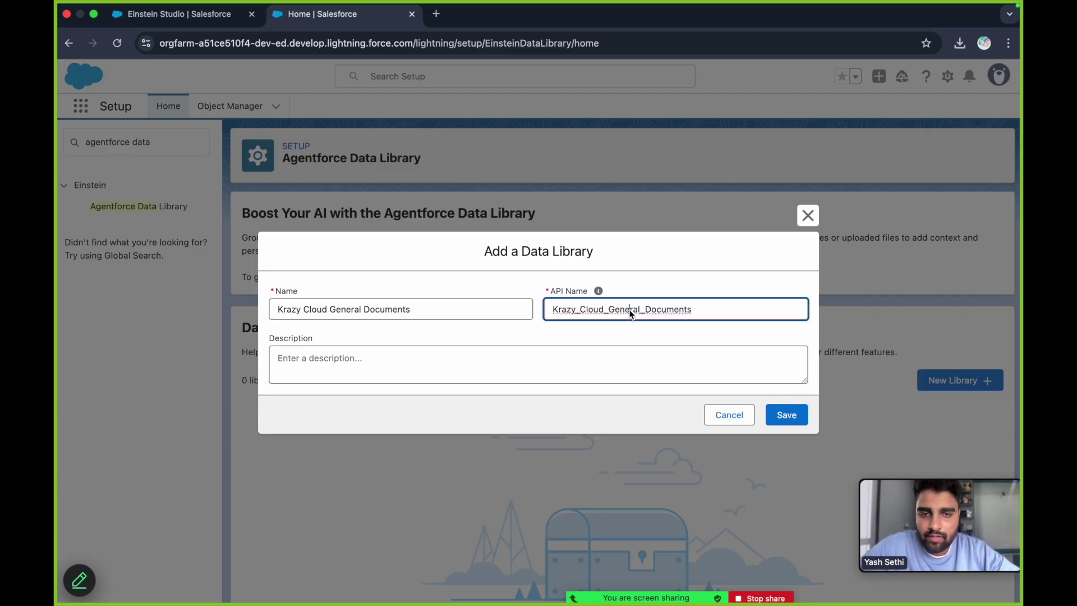
{"action": "left_click", "coordinate": [785, 415]}
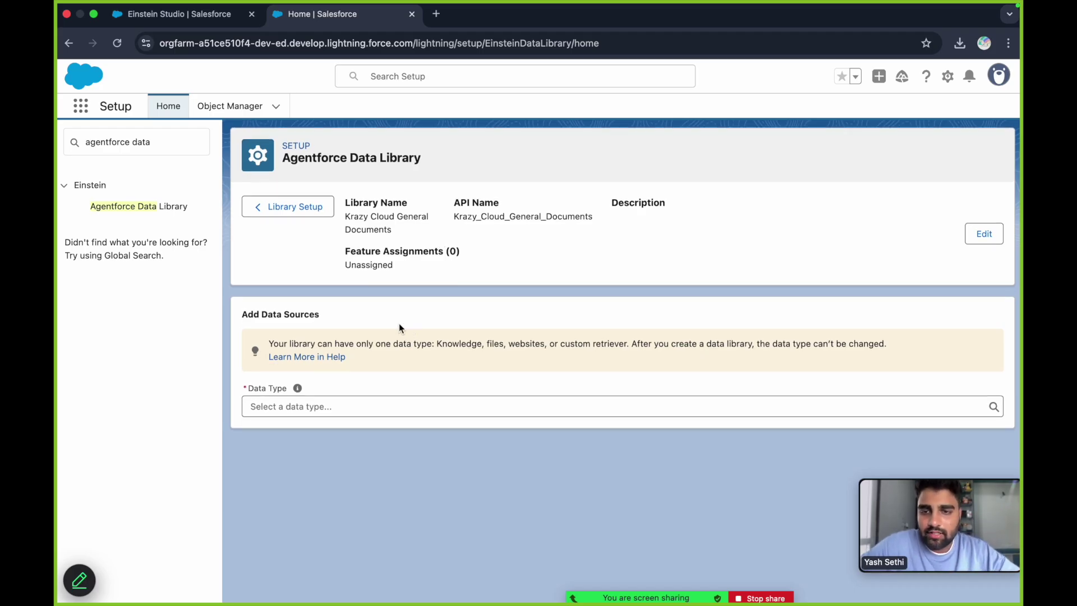
Step: Set the library's data type to Files, upload krazy_cloud_faqs_updated.pdf, and reload the page
{"action": "left_click", "coordinate": [412, 407]}
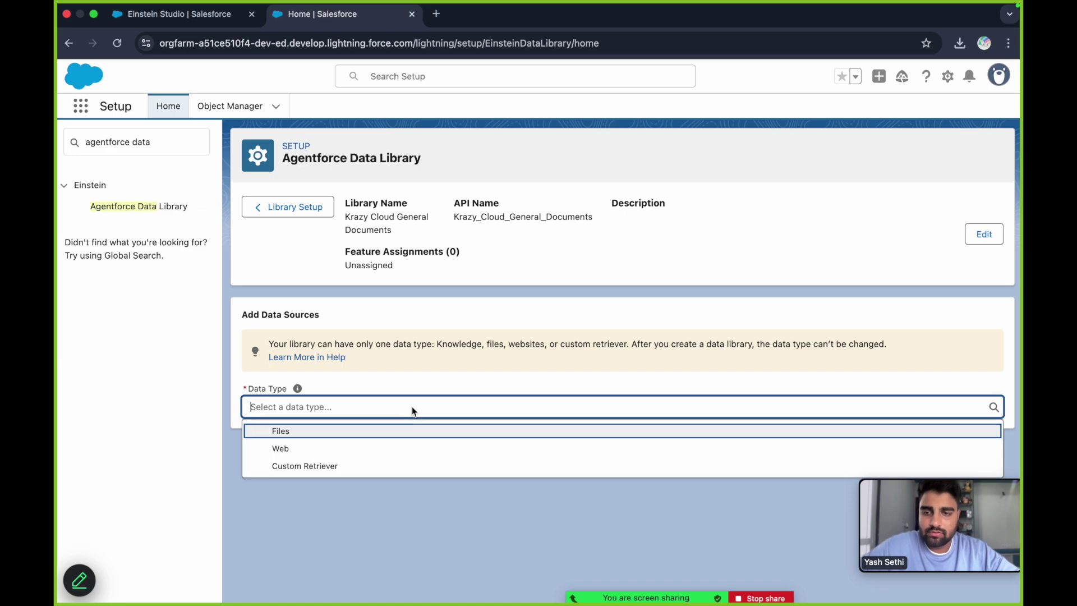
{"action": "left_click", "coordinate": [338, 432]}
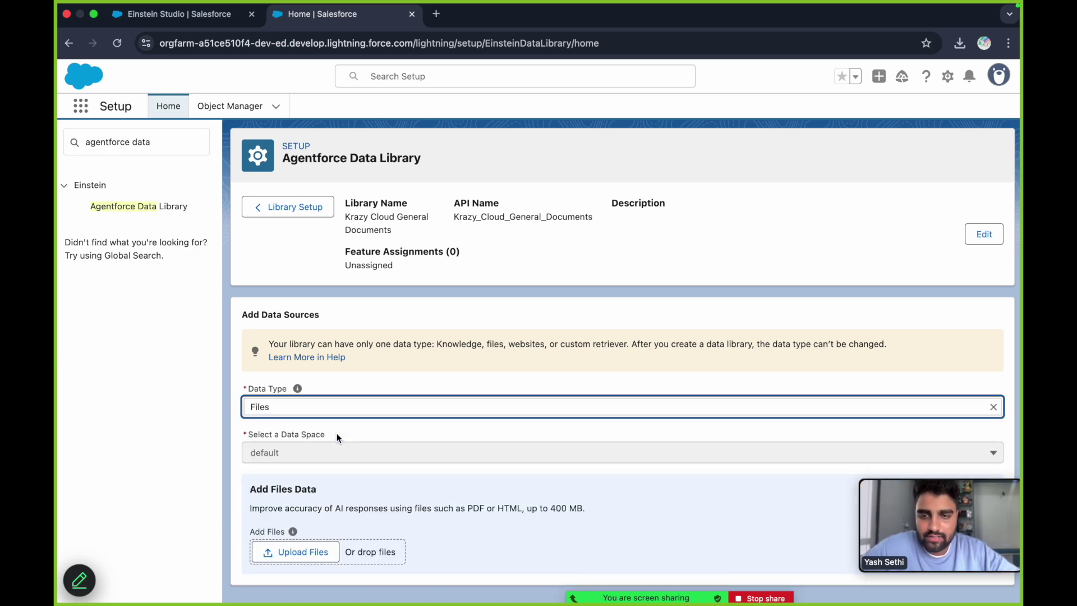
{"action": "left_click", "coordinate": [304, 555]}
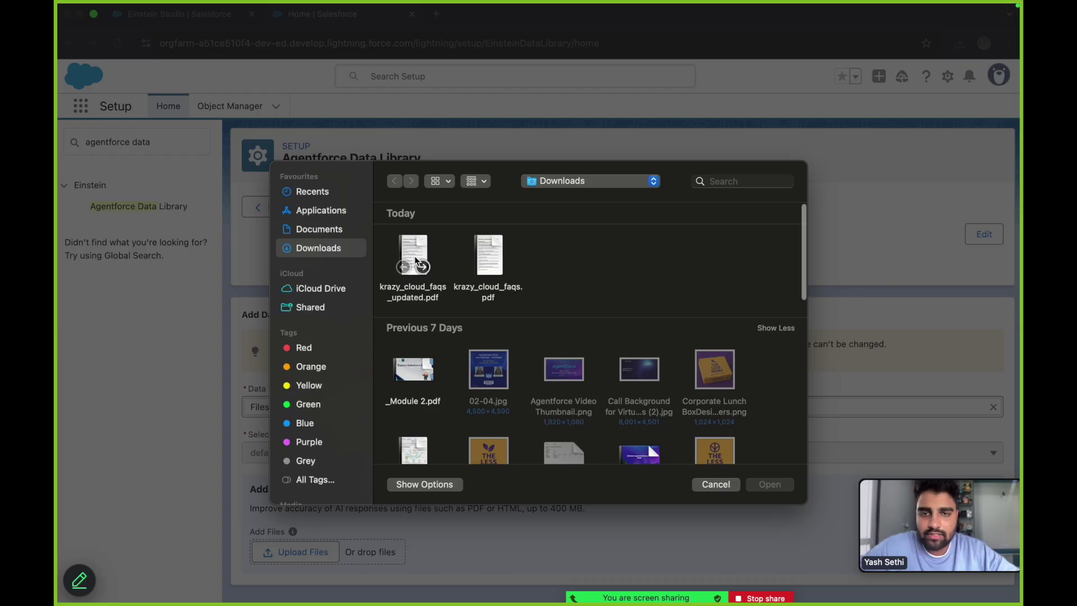
{"action": "double_click", "coordinate": [416, 256]}
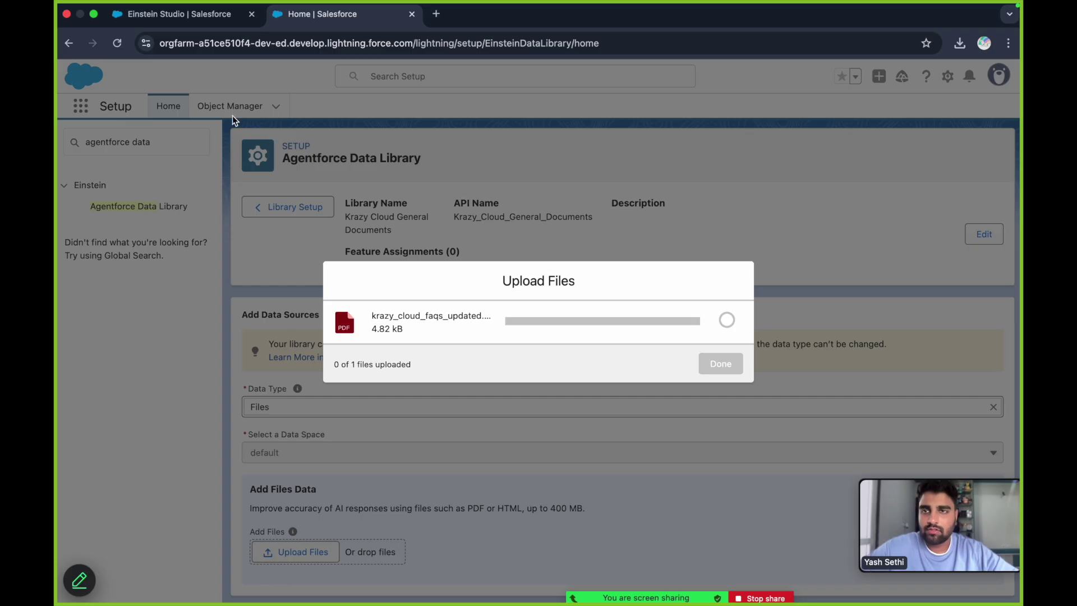
{"action": "left_click", "coordinate": [116, 43]}
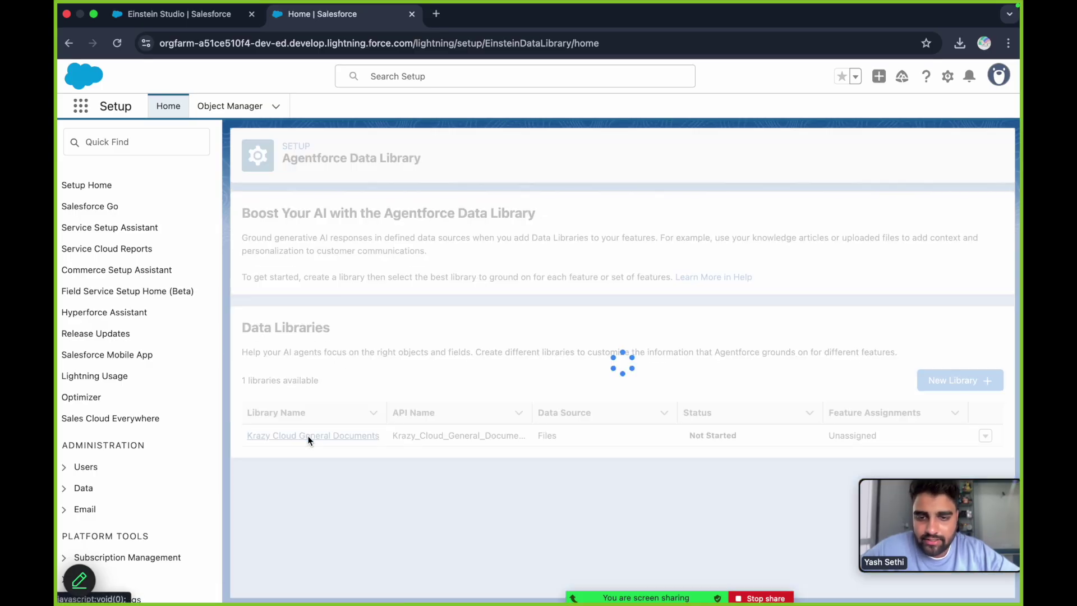
Step: Open the Krazy Cloud General Documents library and upload krazy_cloud_faqs_updated.pdf to it
{"action": "left_click", "coordinate": [313, 437]}
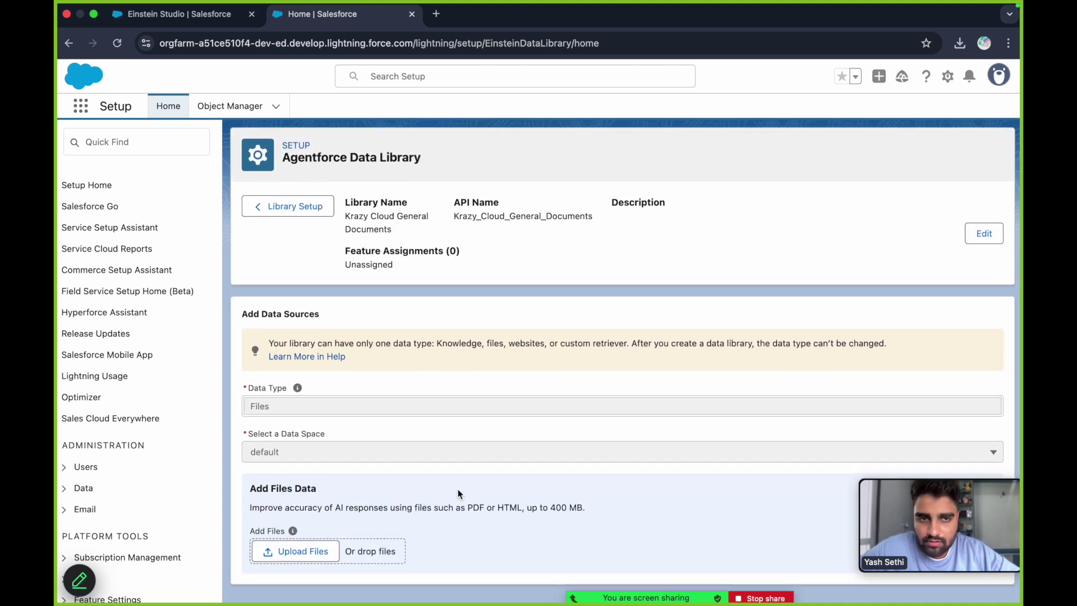
{"action": "mouse_move", "coordinate": [950, 482]}
{"action": "left_click_drag", "start_coordinate": [945, 473], "coordinate": [937, 179]}
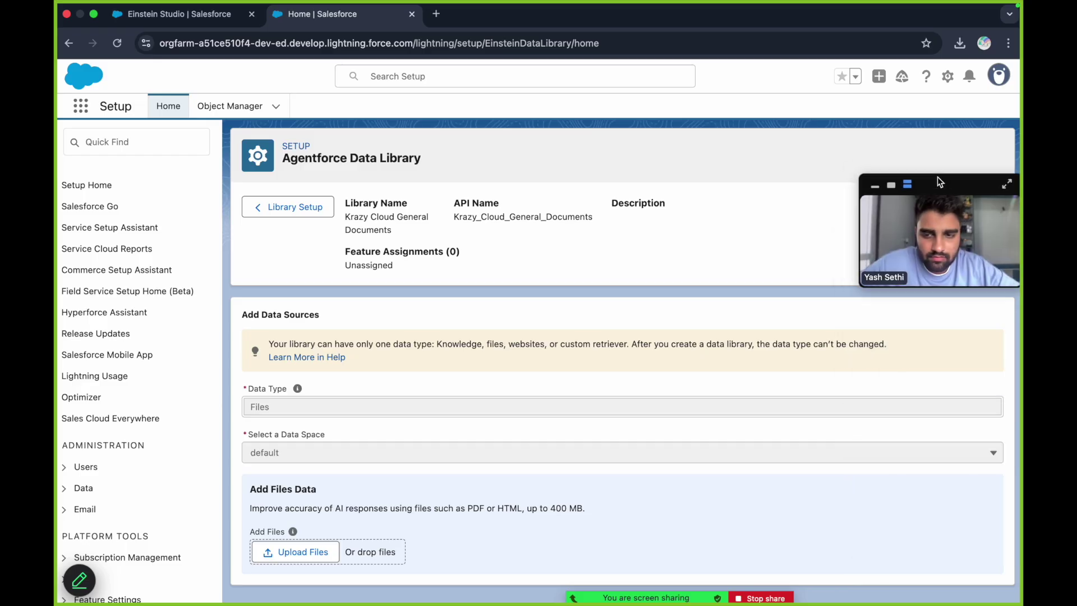
{"action": "left_click", "coordinate": [298, 553]}
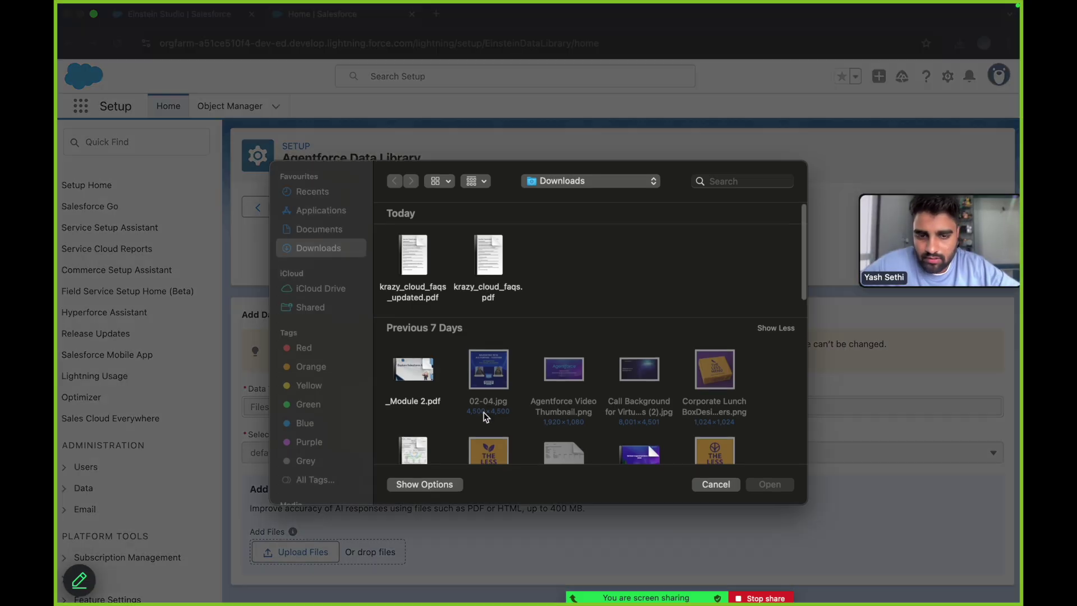
{"action": "double_click", "coordinate": [410, 252]}
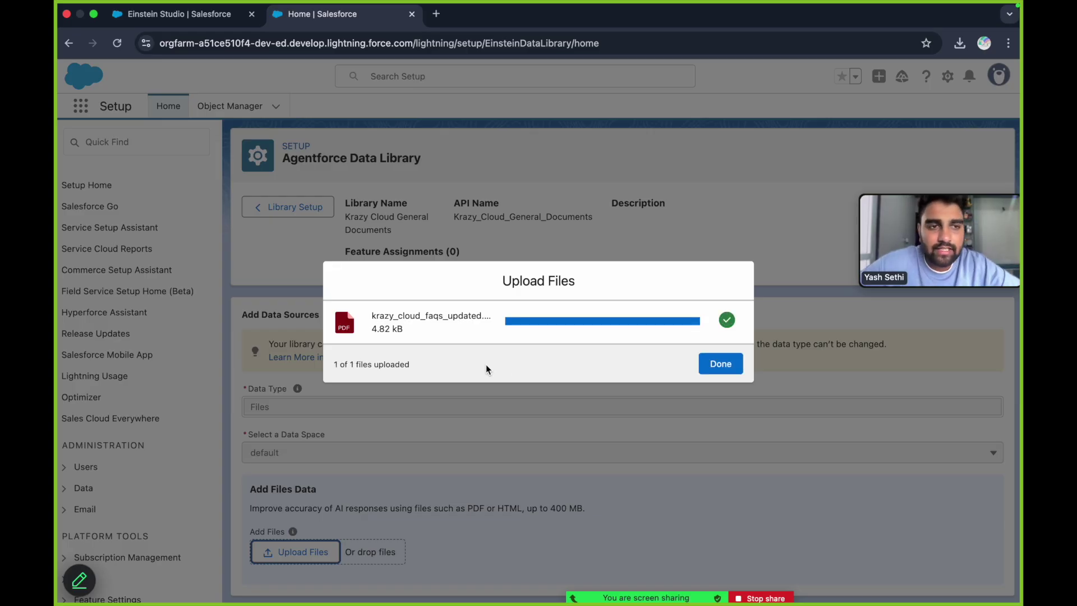
{"action": "left_click", "coordinate": [722, 360]}
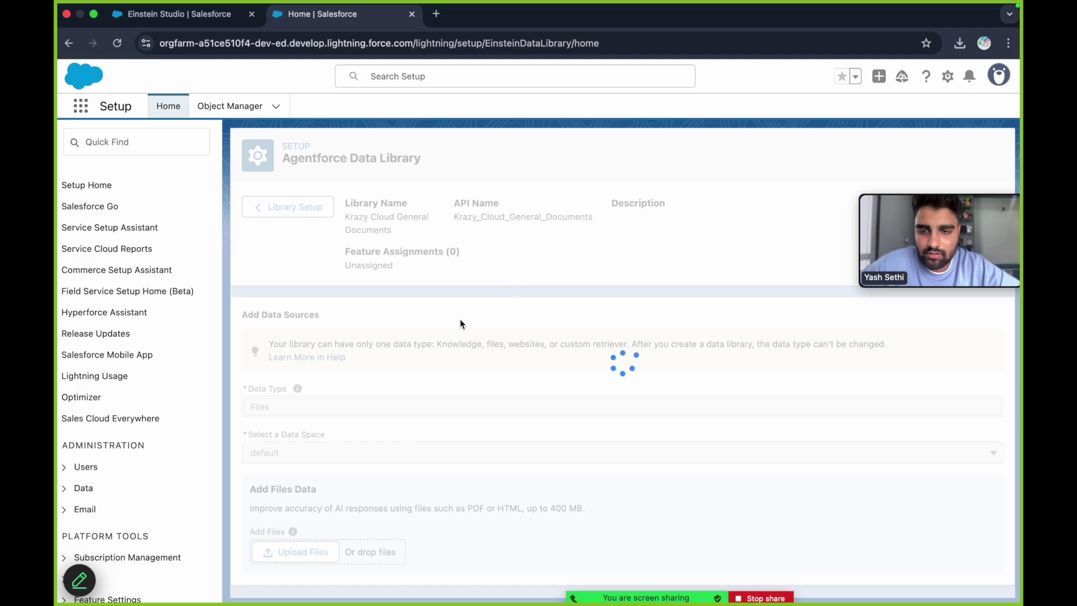
Step: Go back to Library Setup and reopen the library to confirm the 4.82 kB PDF is listed
{"action": "scroll", "coordinate": [477, 497], "scroll_direction": "down", "scroll_amount": 2}
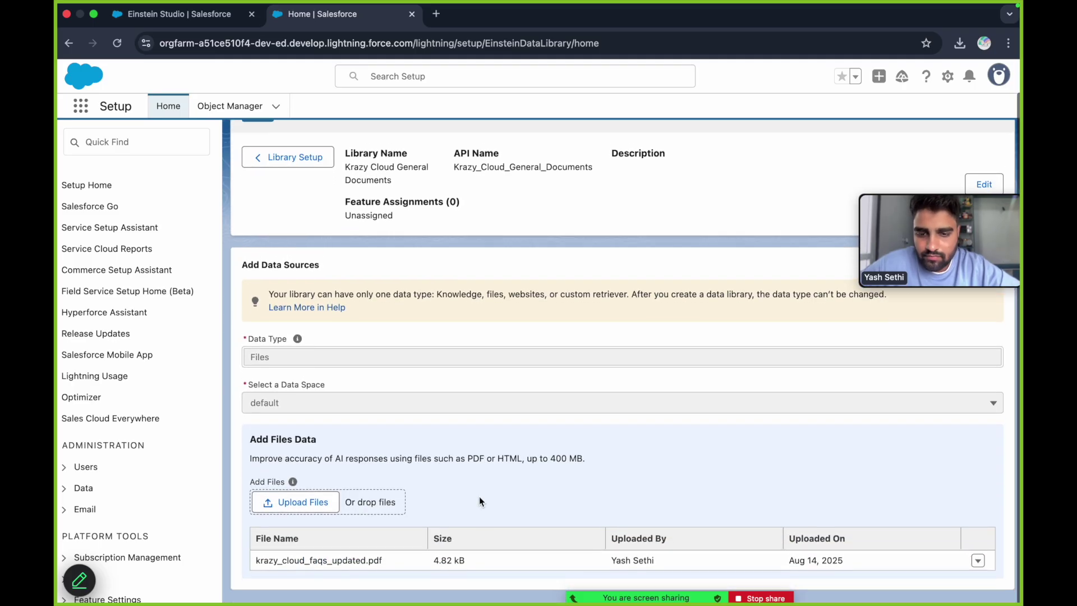
{"action": "scroll", "coordinate": [479, 496], "scroll_direction": "up", "scroll_amount": 1}
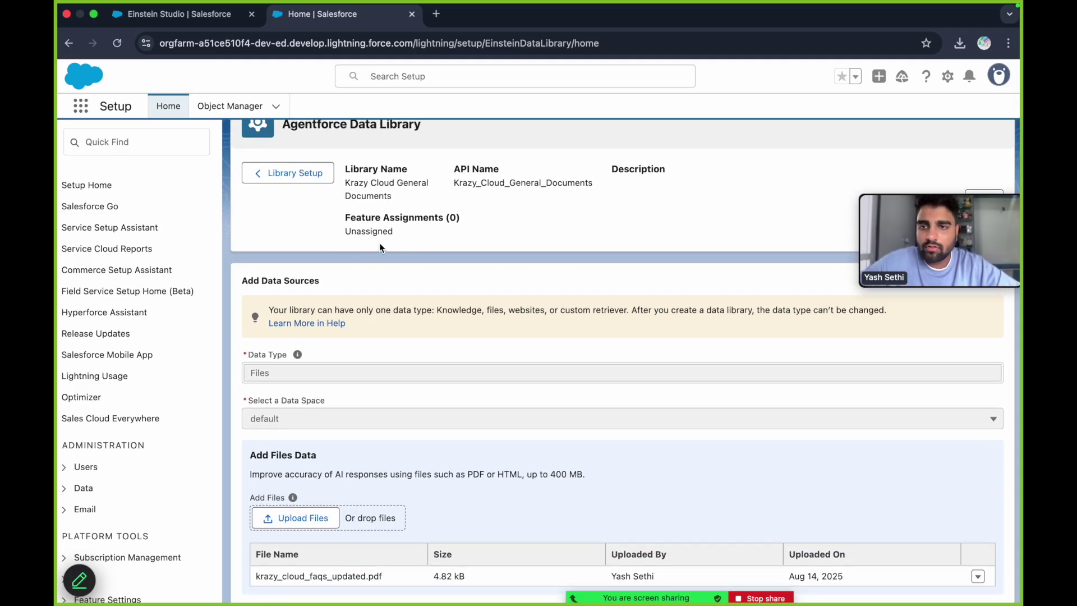
{"action": "scroll", "coordinate": [335, 255], "scroll_direction": "up", "scroll_amount": 1}
{"action": "left_click", "coordinate": [298, 206]}
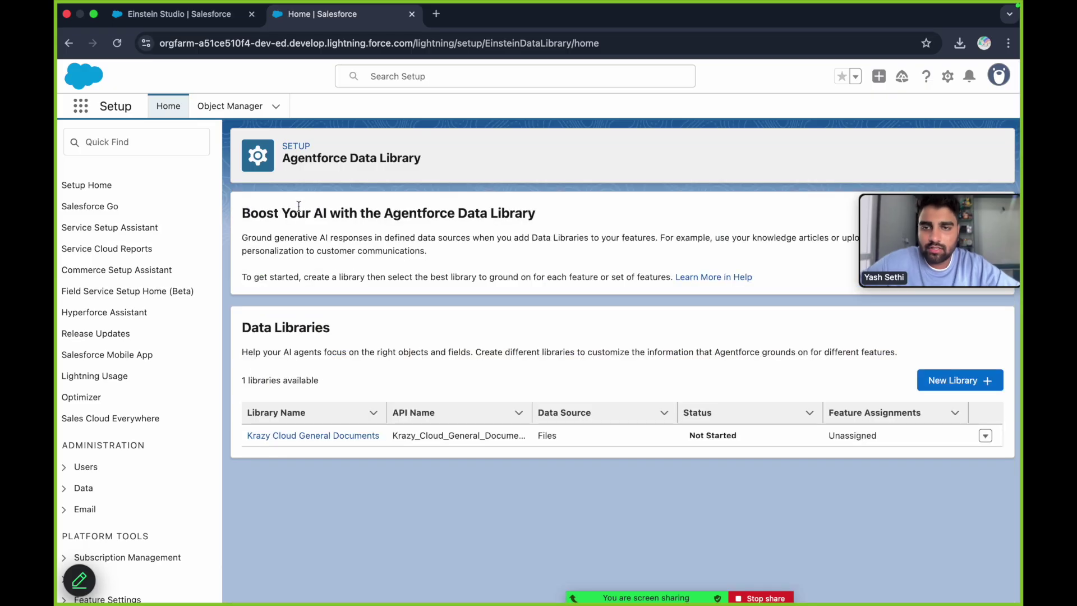
{"action": "left_click", "coordinate": [304, 435]}
{"action": "scroll", "coordinate": [304, 433], "scroll_direction": "down", "scroll_amount": 1}
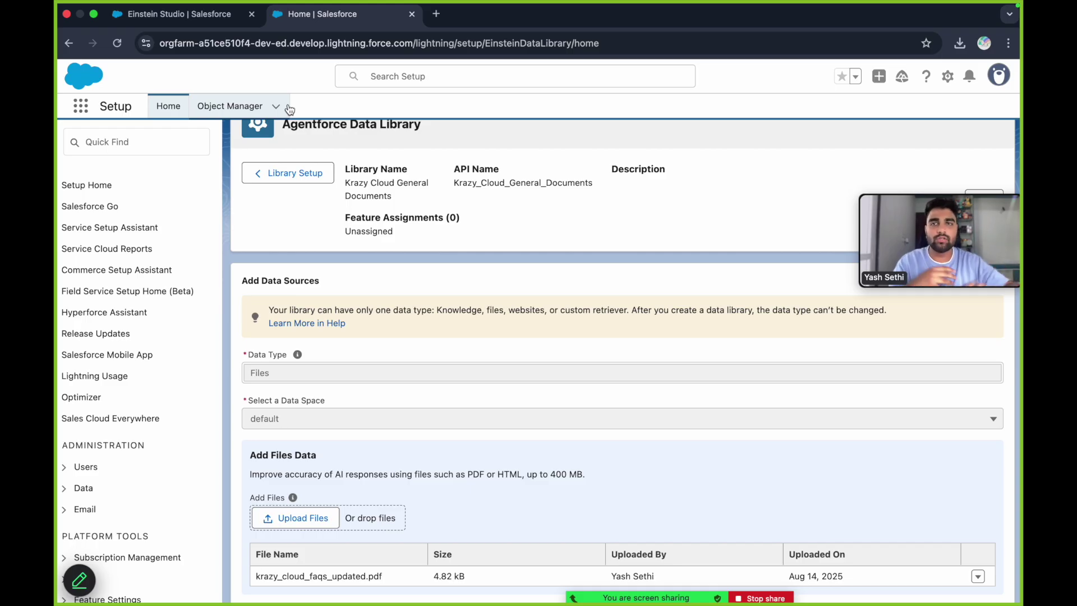
Step: Inspect the AiGroundingFileRef_Home data stream from Data Streams, then list all data lake objects
{"action": "left_click", "coordinate": [200, 20]}
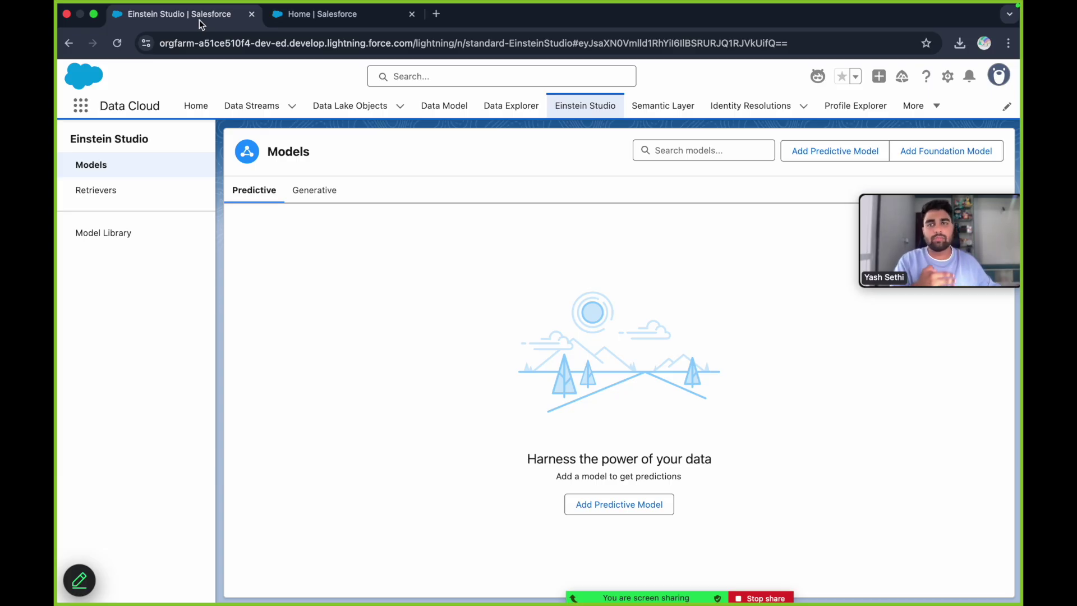
{"action": "left_click", "coordinate": [256, 109]}
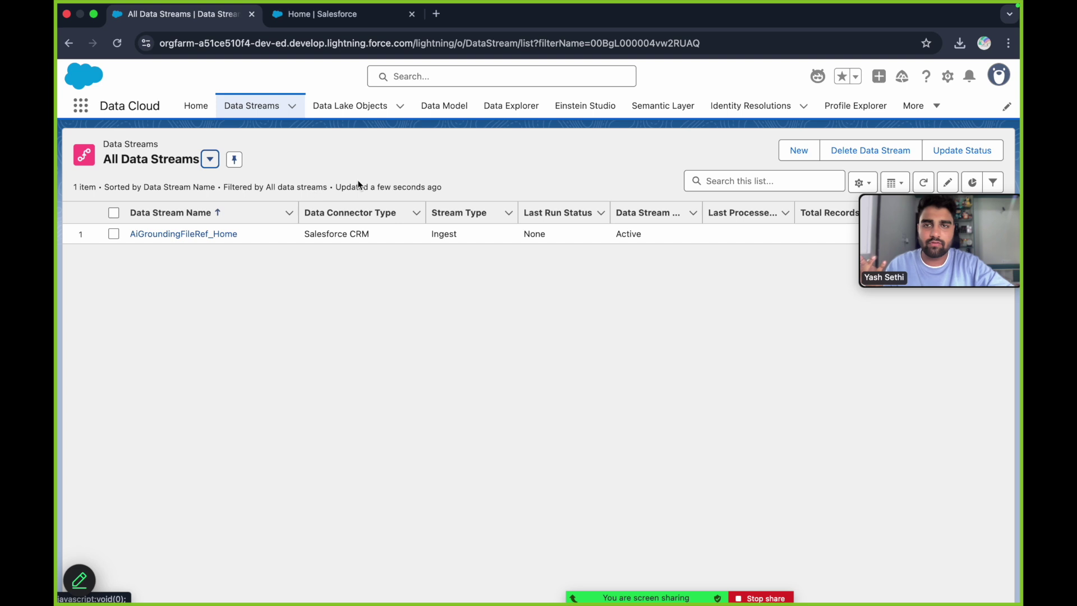
{"action": "left_click", "coordinate": [213, 233]}
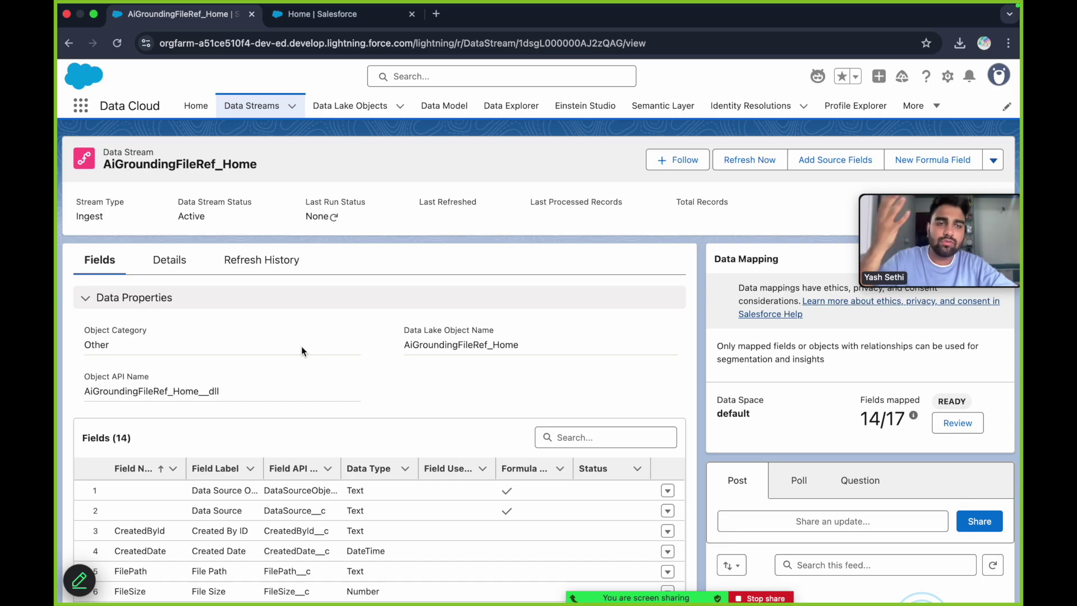
{"action": "left_click", "coordinate": [366, 106]}
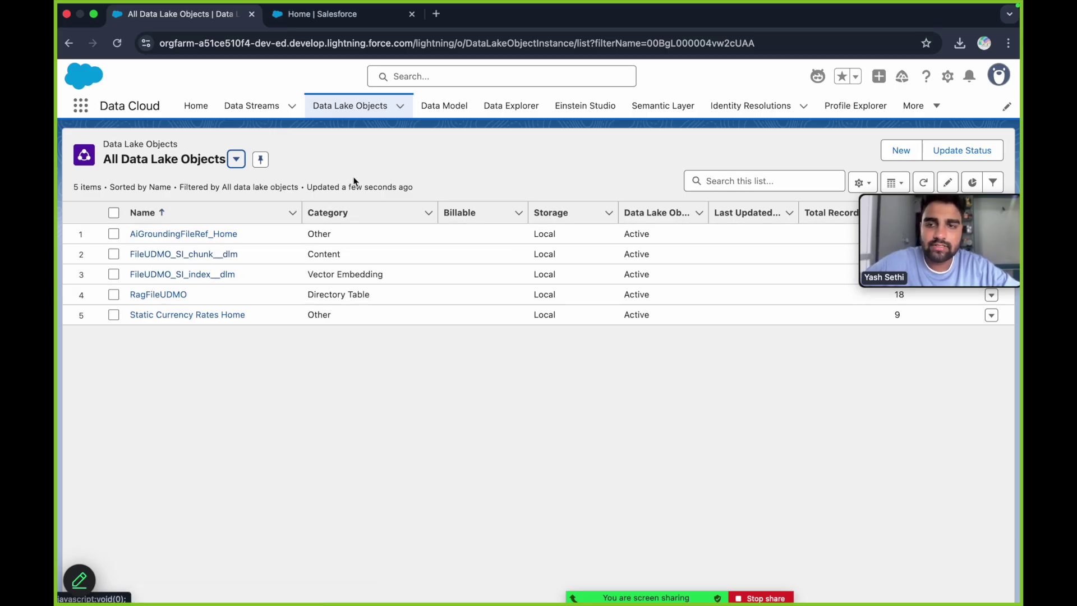
Step: Show the All Search Indexes list, where FileUDMO_SI on RagFileUDMO is still In Progress
{"action": "left_click", "coordinate": [912, 107]}
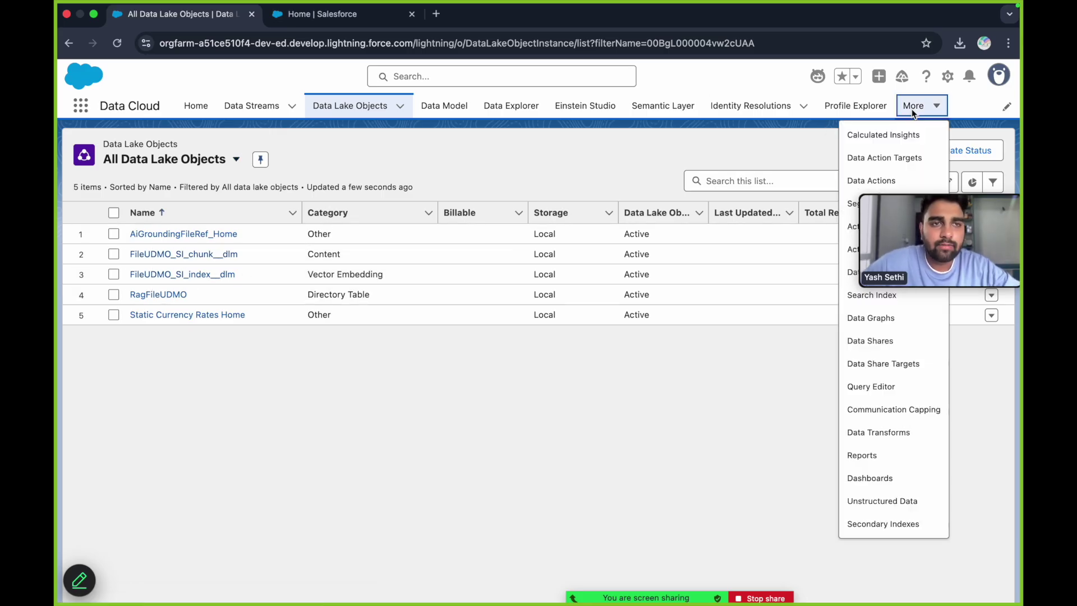
{"action": "left_click", "coordinate": [373, 160]}
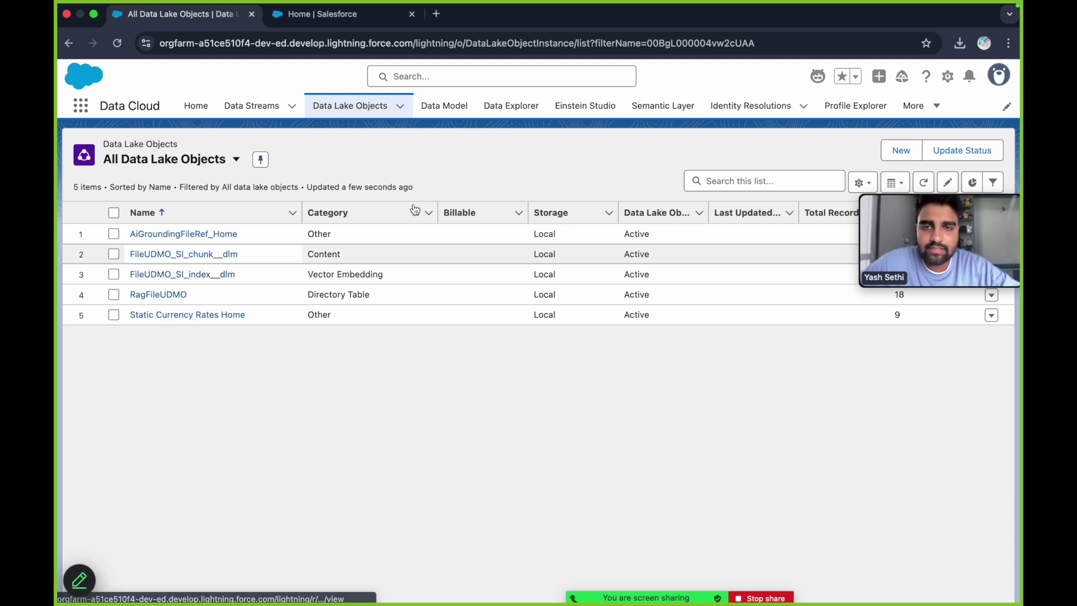
{"action": "left_click", "coordinate": [911, 107]}
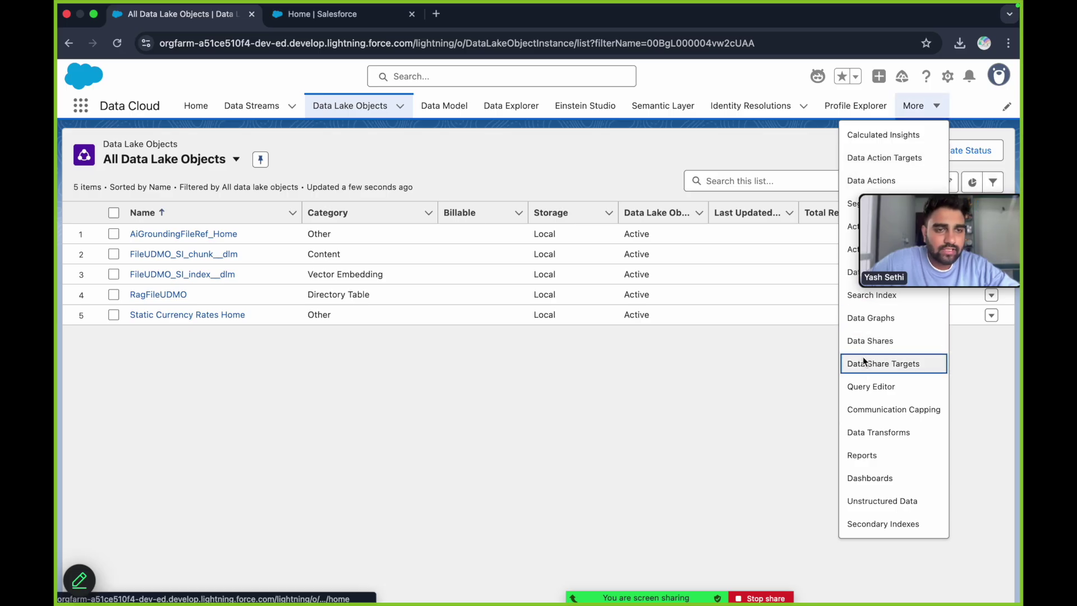
{"action": "left_click", "coordinate": [857, 300]}
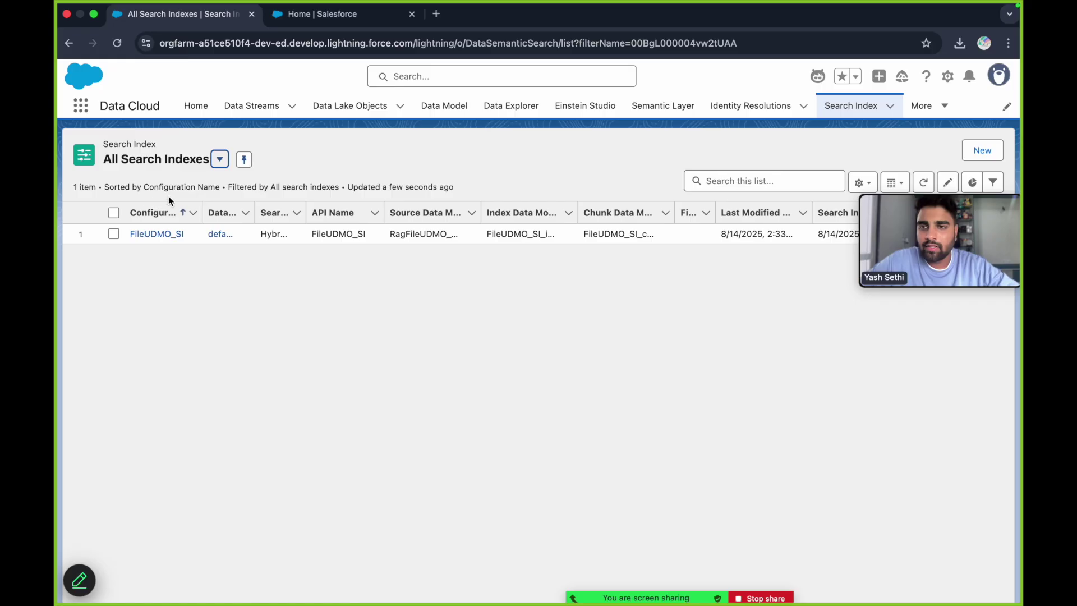
{"action": "left_click", "coordinate": [219, 159]}
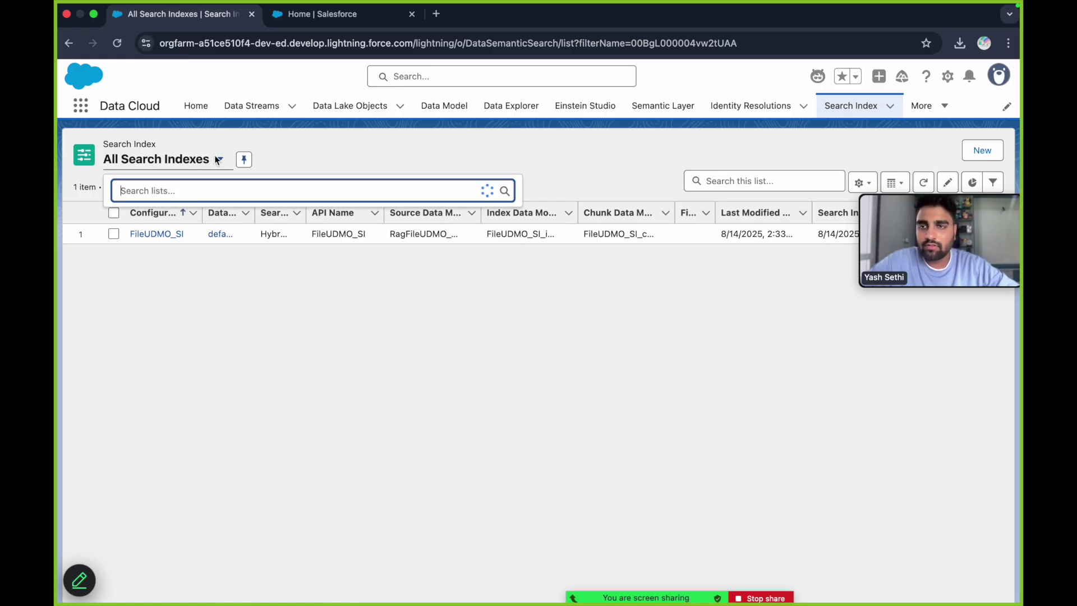
{"action": "left_click", "coordinate": [283, 163]}
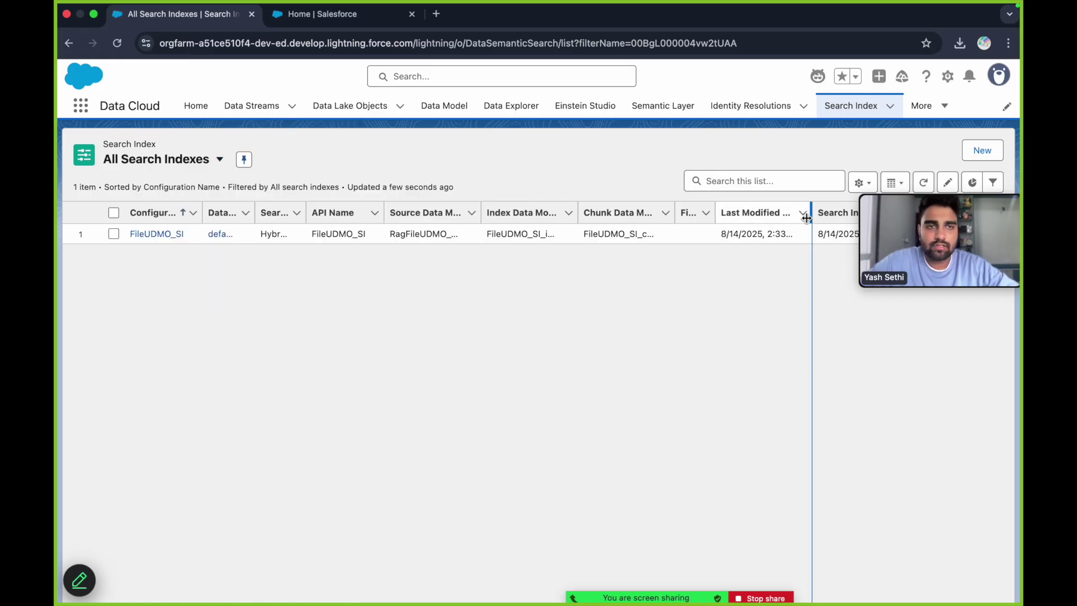
{"action": "left_click_drag", "start_coordinate": [910, 175], "coordinate": [918, 524]}
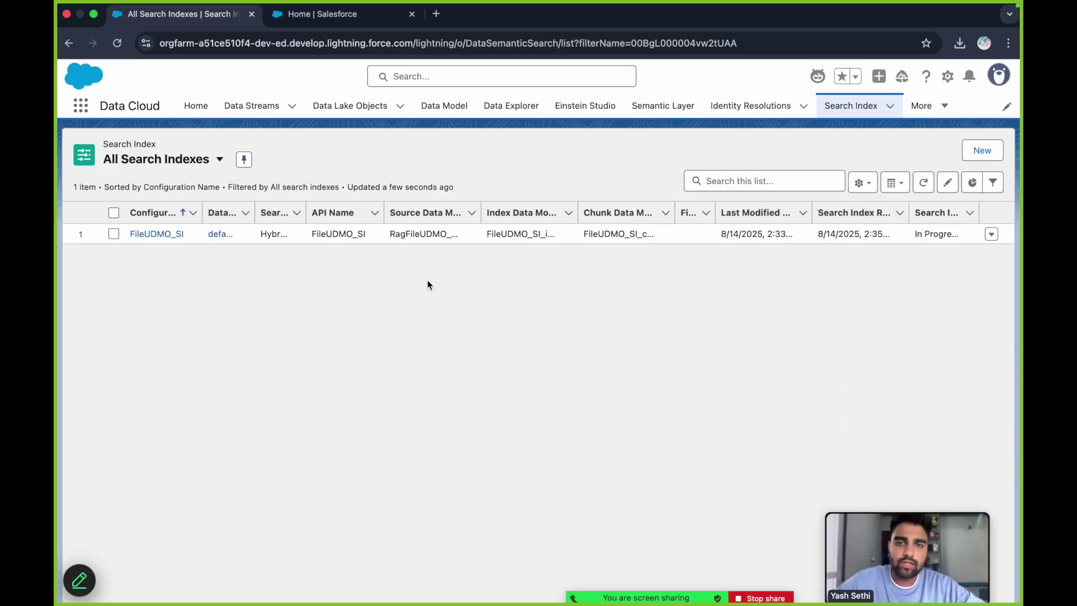
Step: Review FileUDMO_SI's In Progress Last Run Status and Hybrid search type, then go to Einstein Studio
{"action": "left_click", "coordinate": [157, 234]}
{"action": "scroll", "coordinate": [455, 258], "scroll_direction": "down", "scroll_amount": 1}
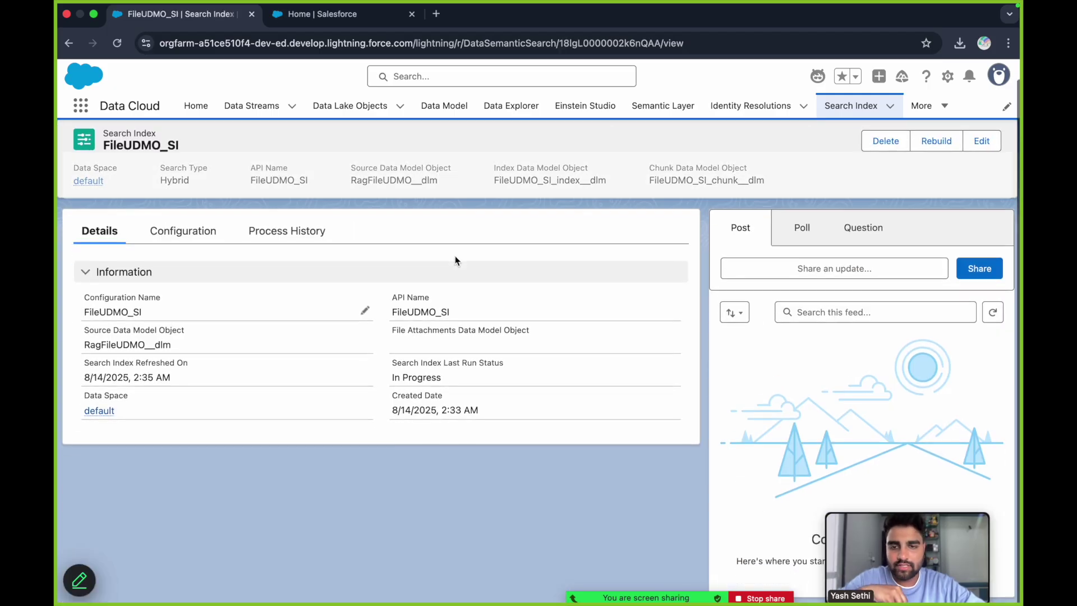
{"action": "left_click_drag", "start_coordinate": [392, 364], "coordinate": [522, 366]}
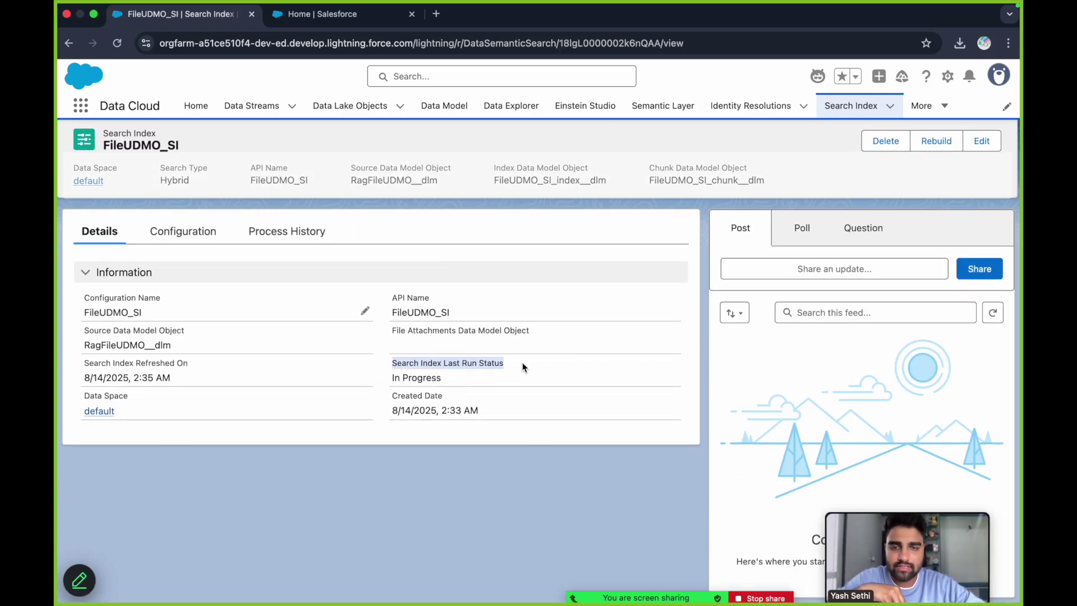
{"action": "left_click", "coordinate": [480, 374]}
{"action": "scroll", "coordinate": [479, 378], "scroll_direction": "up", "scroll_amount": 1}
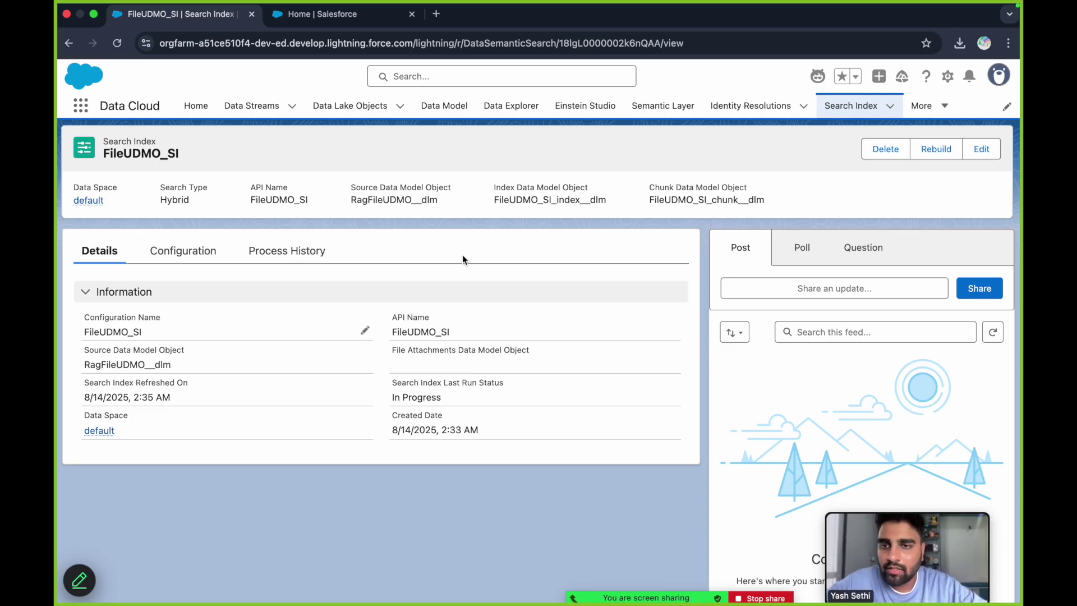
{"action": "left_click_drag", "start_coordinate": [161, 193], "coordinate": [198, 215]}
{"action": "left_click", "coordinate": [339, 165]}
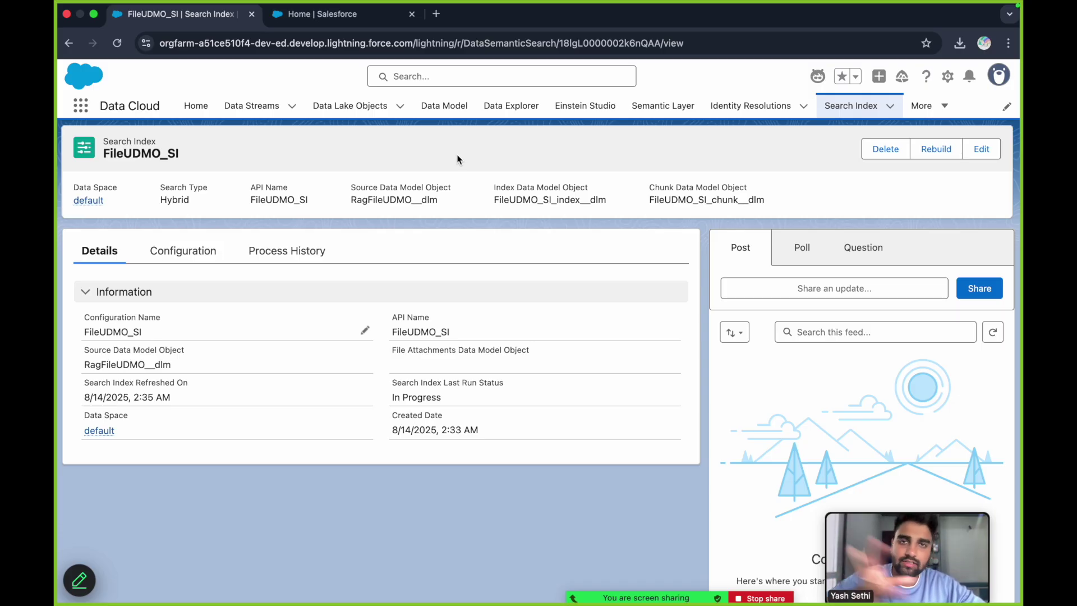
{"action": "left_click", "coordinate": [585, 106]}
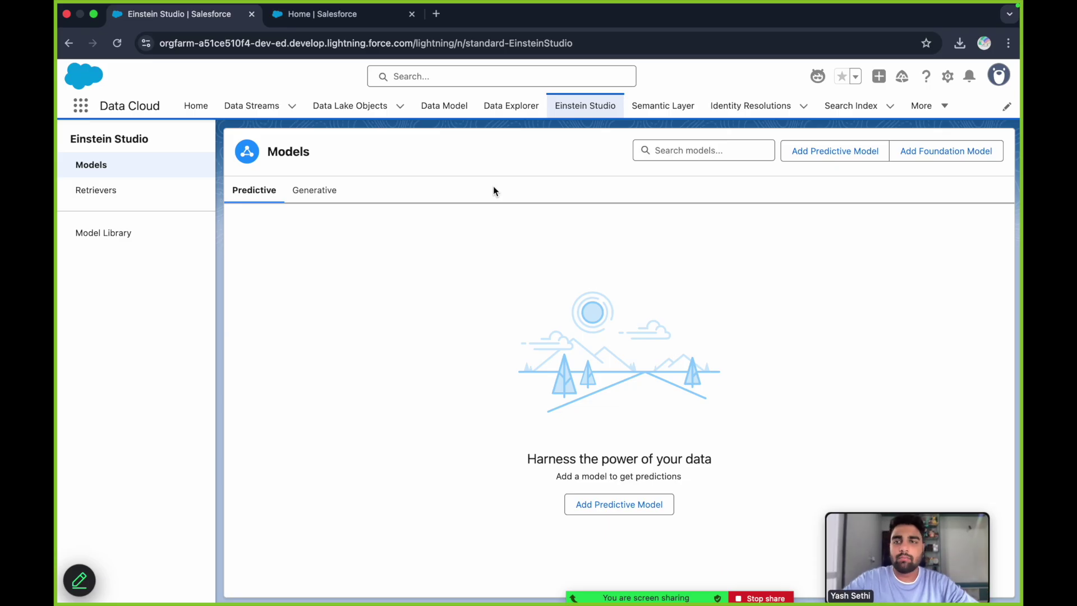
Step: List Einstein Studio's retrievers and widen the Retriever Name column to read full names
{"action": "left_click", "coordinate": [106, 191]}
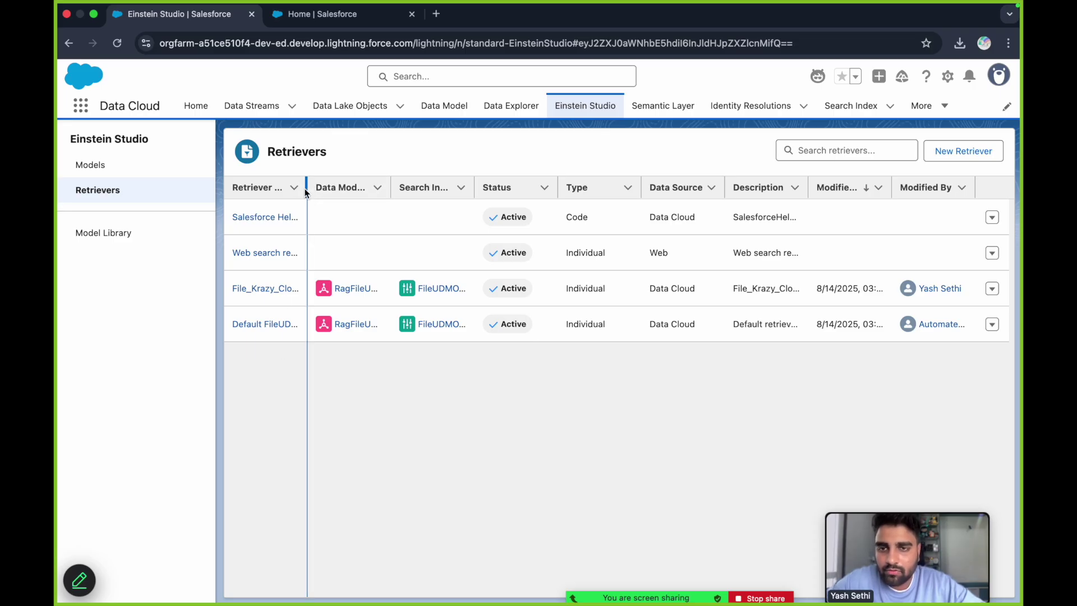
{"action": "left_click_drag", "start_coordinate": [306, 192], "coordinate": [379, 191]}
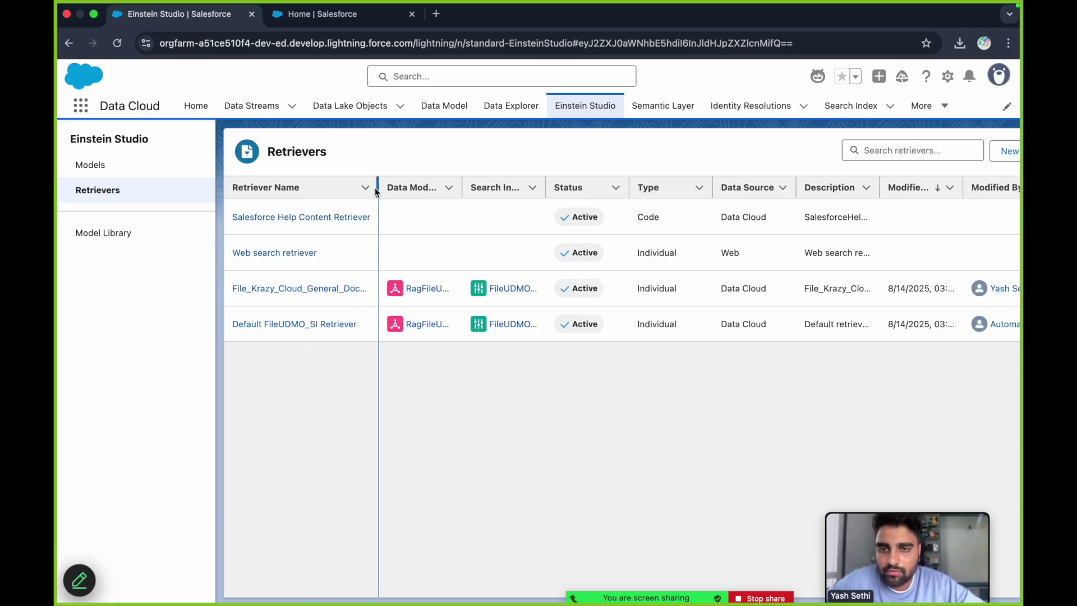
Step: Open the File_Krazy_Cloud_General_Documents retriever to view its RagFileUDMO object and FileUDMO_SI index
{"action": "left_click", "coordinate": [307, 289]}
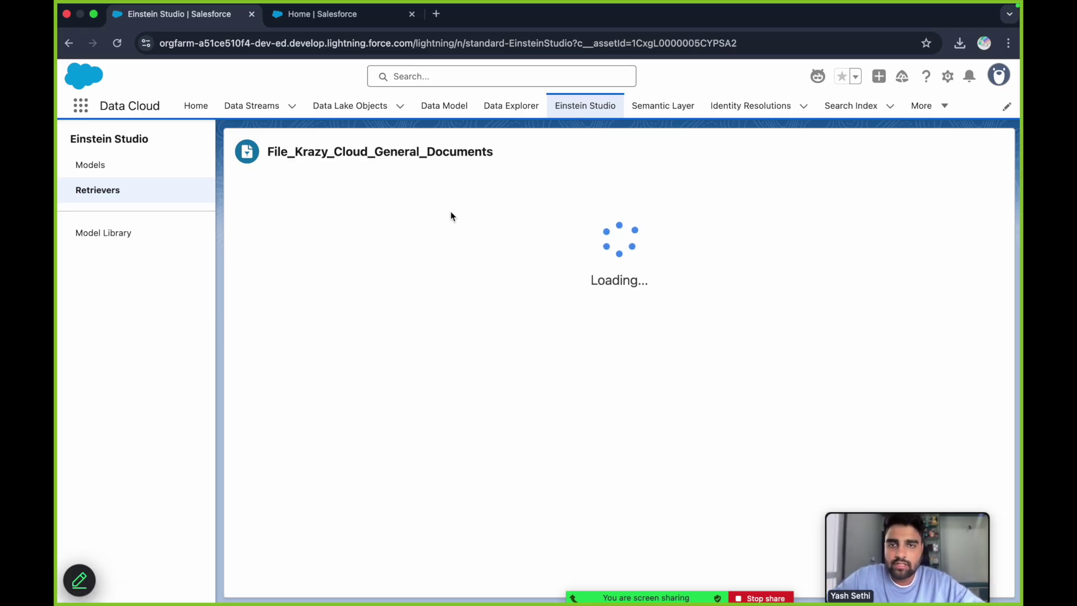
{"action": "left_click_drag", "start_coordinate": [268, 150], "coordinate": [495, 156]}
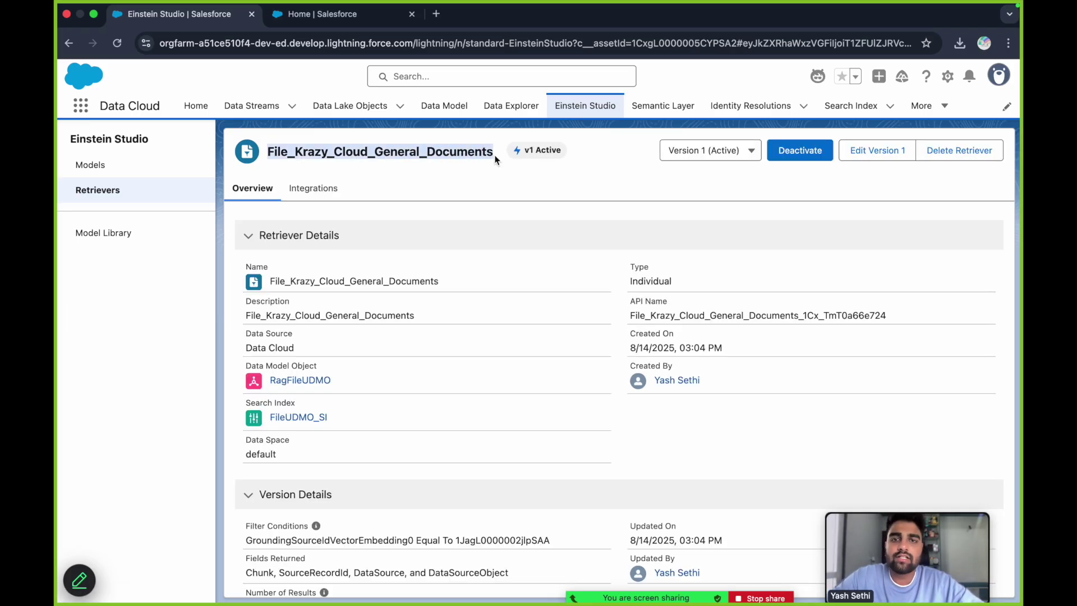
{"action": "left_click", "coordinate": [480, 193]}
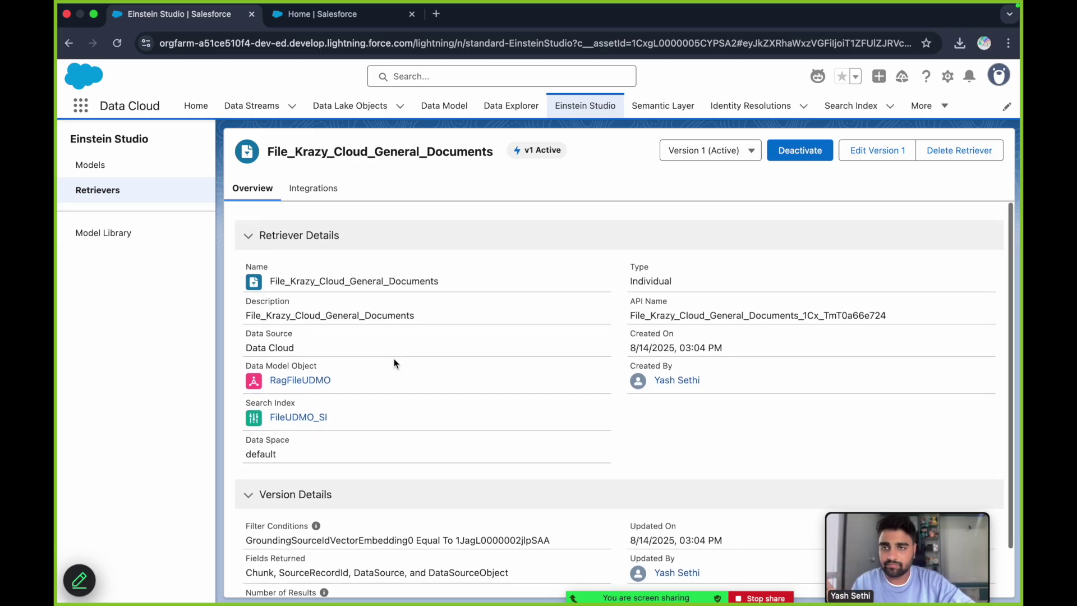
{"action": "left_click", "coordinate": [119, 192]}
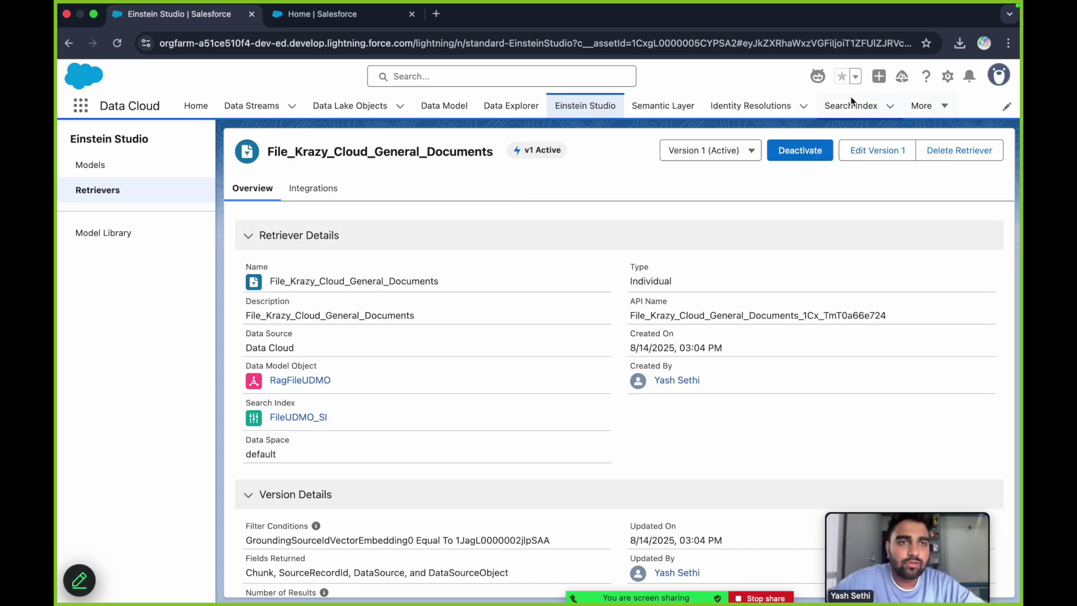
Step: Reopen the FileUDMO_SI record and reload it until Last Run Status shows Ready
{"action": "left_click", "coordinate": [844, 104]}
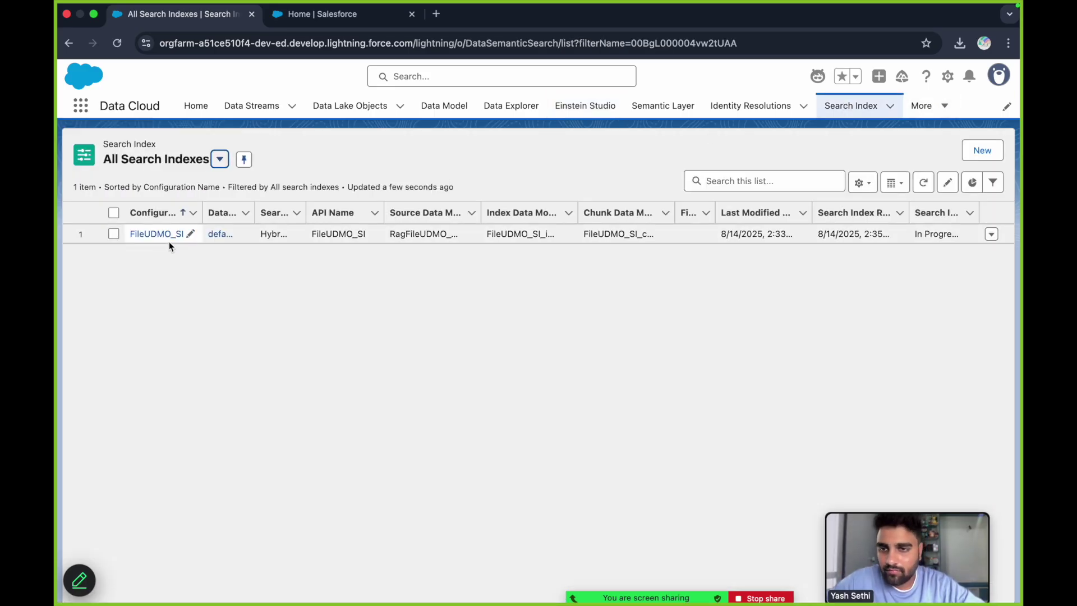
{"action": "left_click", "coordinate": [159, 234]}
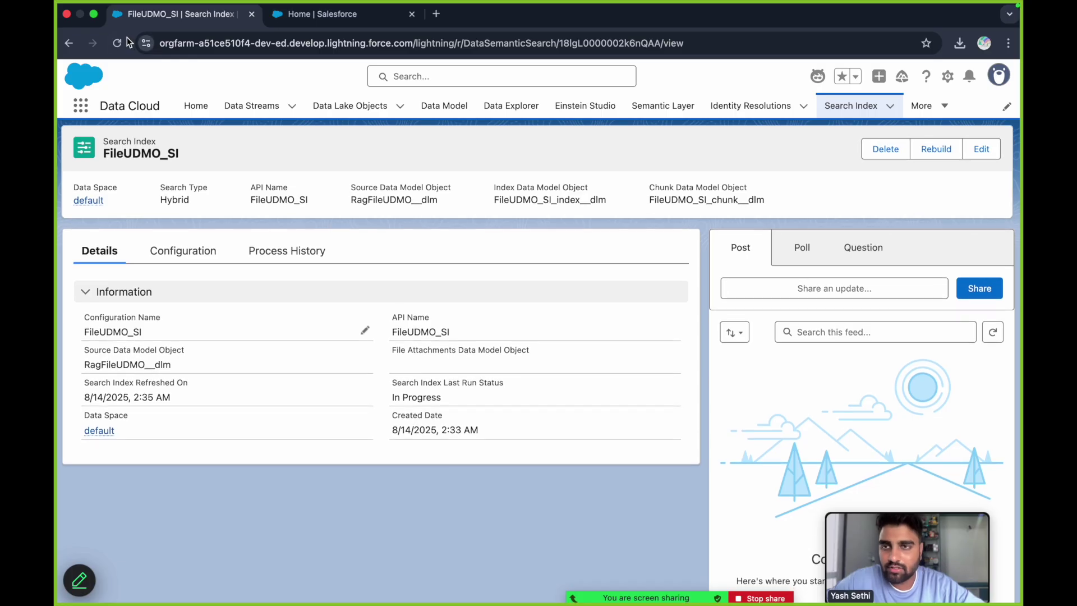
{"action": "left_click", "coordinate": [118, 43]}
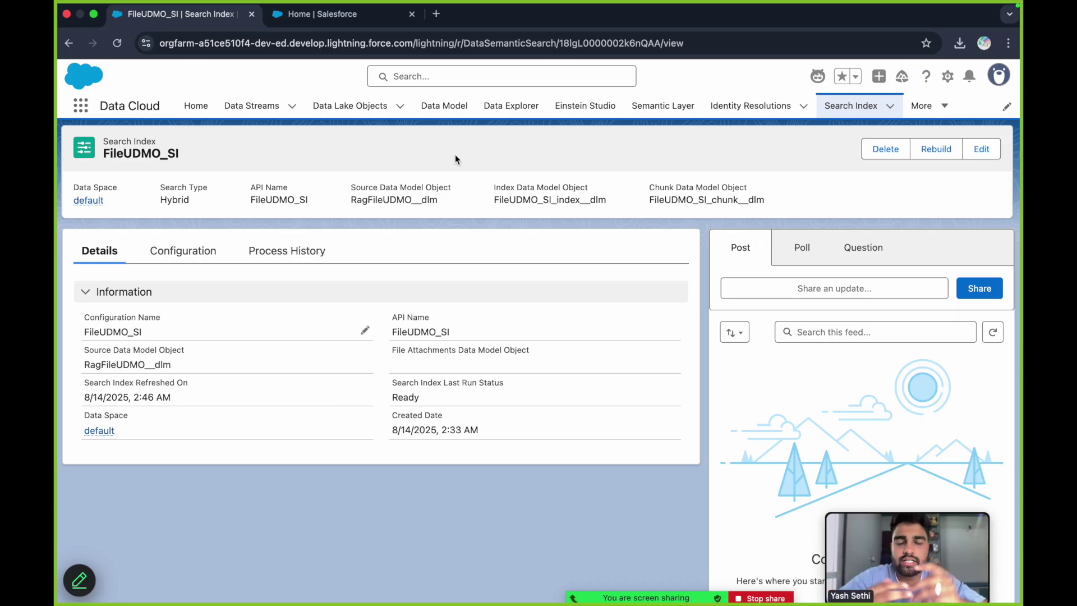
Step: Find Agentforce Agents via Quick Find 'agent' and open Krazy Cloud Agent's details in a new tab
{"action": "left_click", "coordinate": [332, 17]}
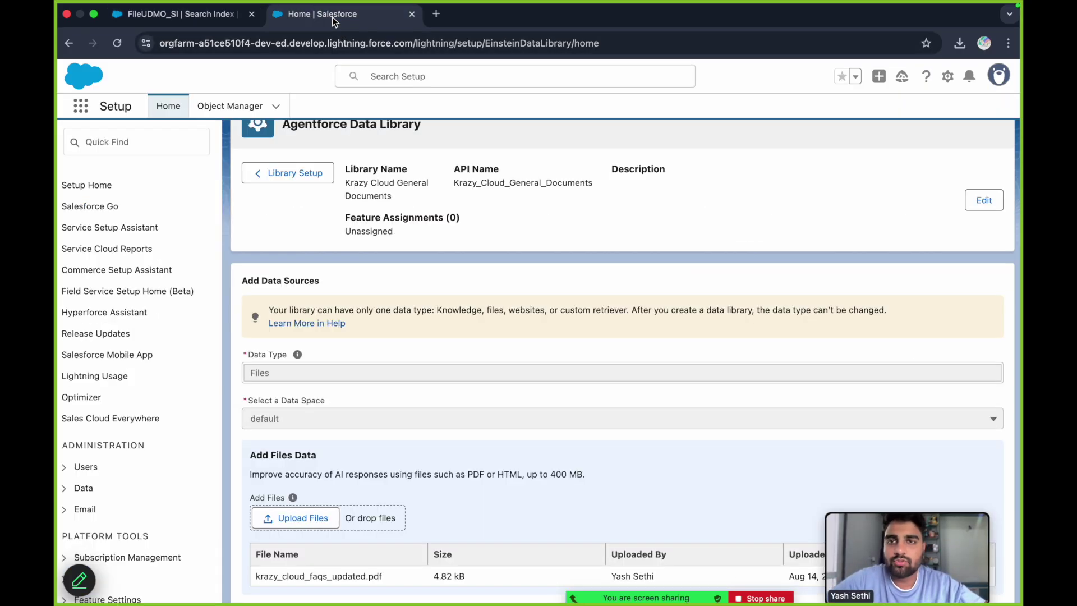
{"action": "left_click", "coordinate": [152, 144]}
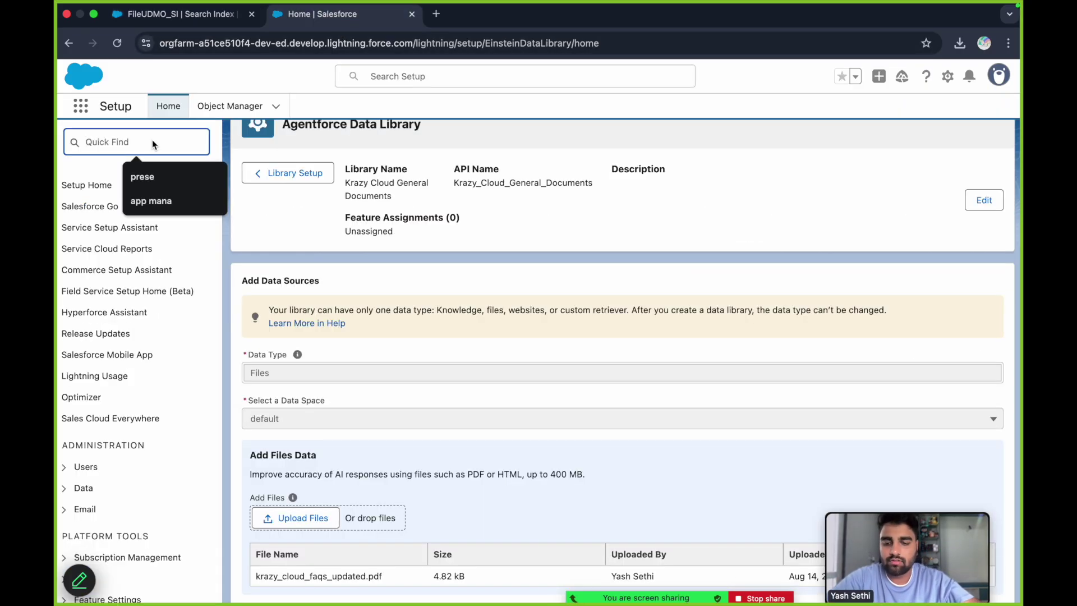
{"action": "type", "text": "agent"}
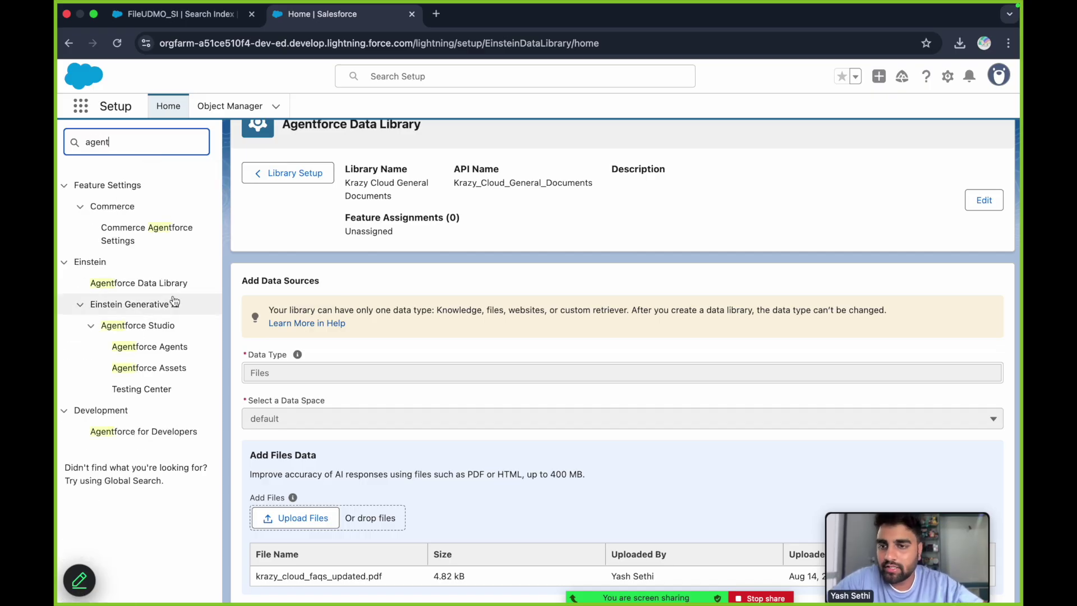
{"action": "left_click", "coordinate": [150, 347]}
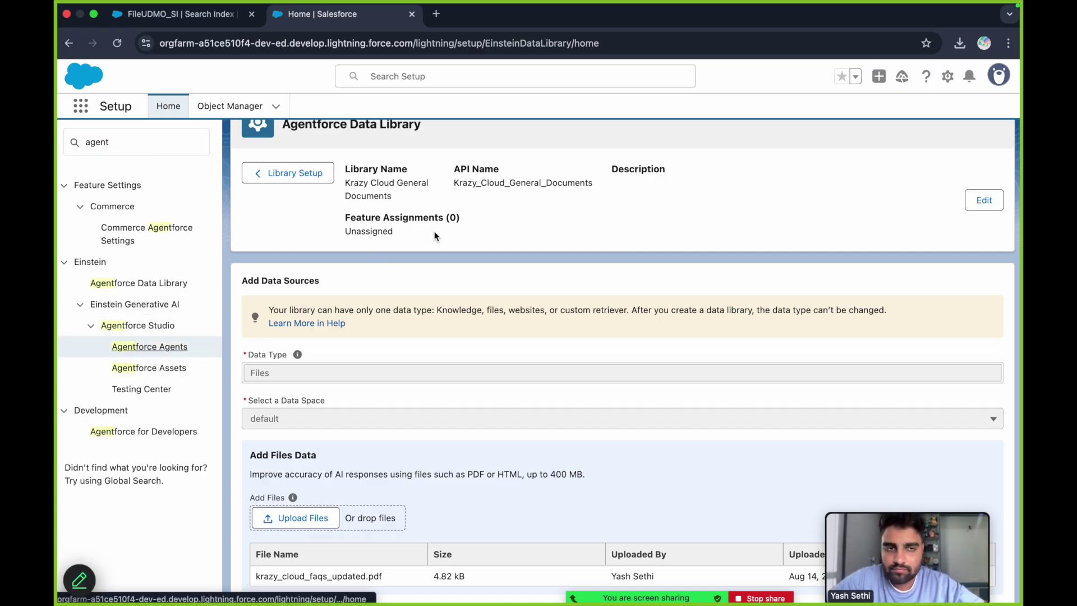
{"action": "scroll", "coordinate": [445, 376], "scroll_direction": "down", "scroll_amount": 2}
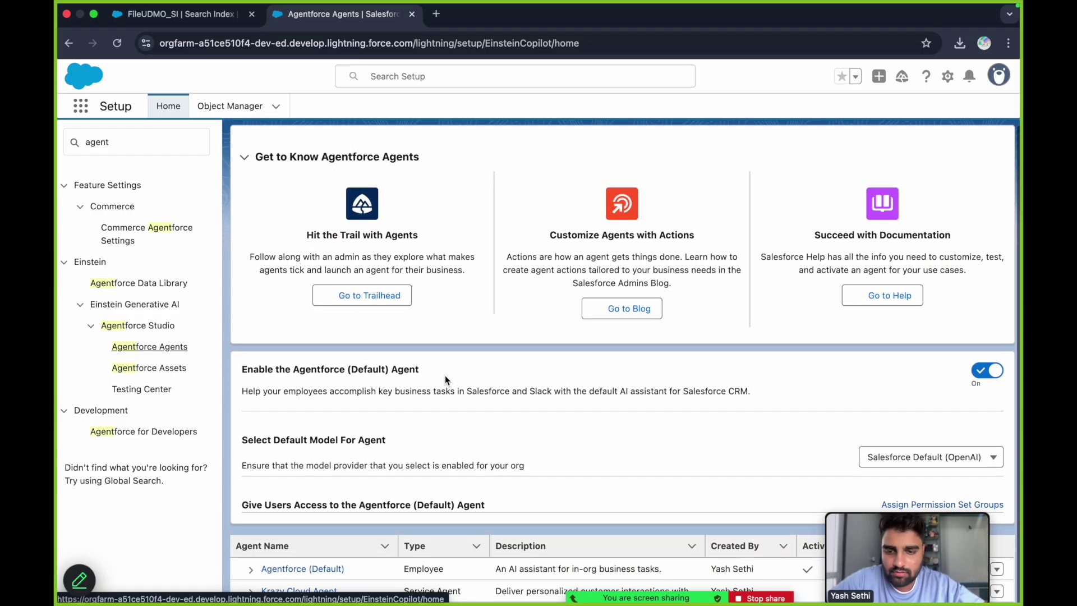
{"action": "left_click", "coordinate": [326, 568]}
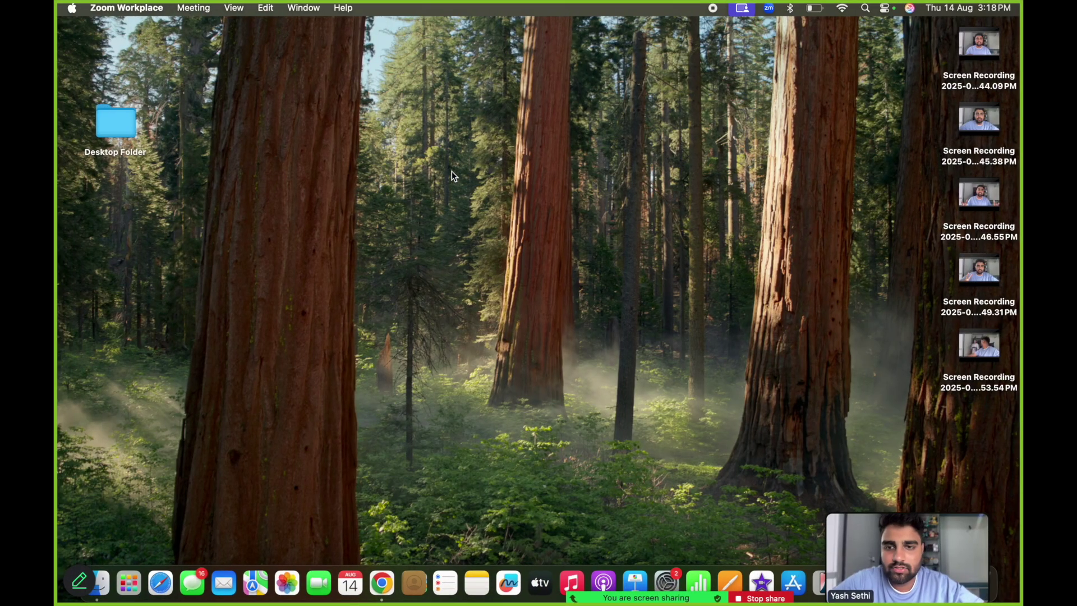
Step: View krazy_cloud_faqs_updated.pdf from Downloads full screen, then return to the agent details
{"action": "left_click", "coordinate": [100, 583]}
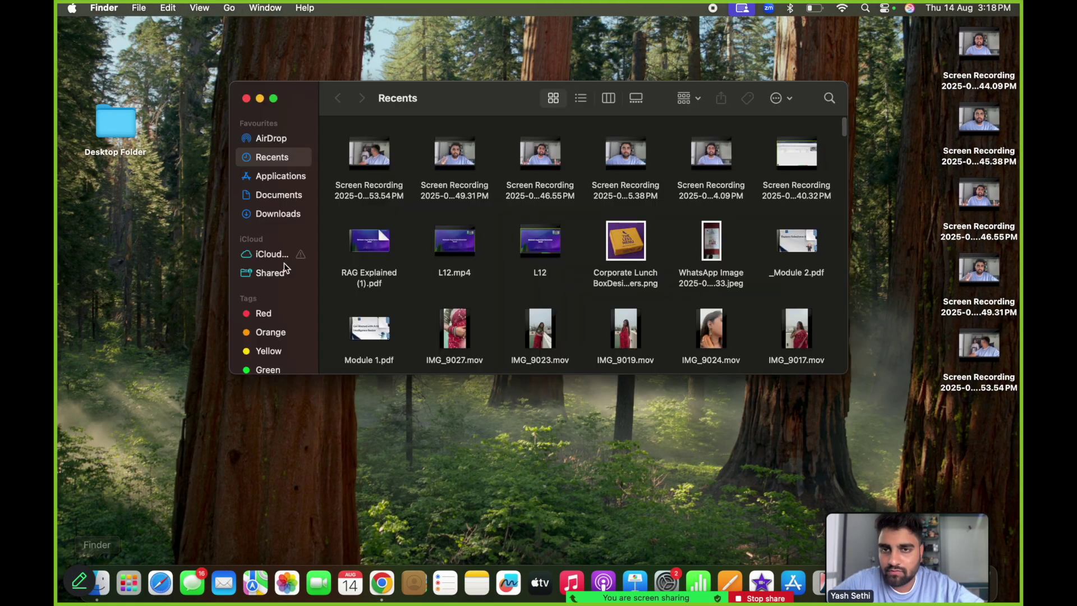
{"action": "left_click", "coordinate": [277, 214]}
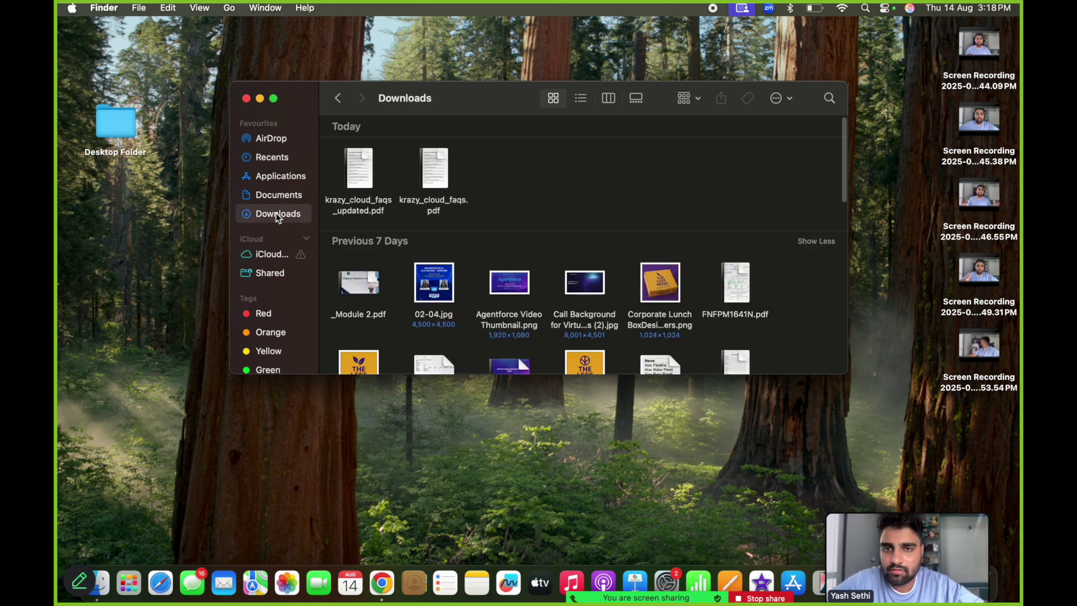
{"action": "left_click", "coordinate": [355, 164]}
{"action": "double_click", "coordinate": [355, 163]}
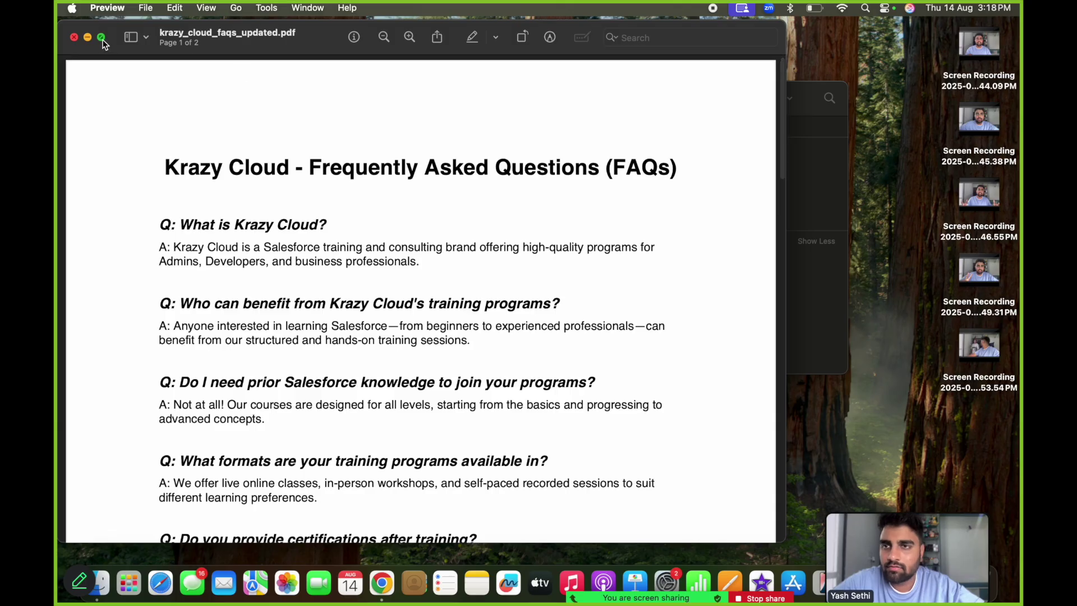
{"action": "left_click", "coordinate": [100, 36]}
{"action": "key", "text": "ctrl+Right"}
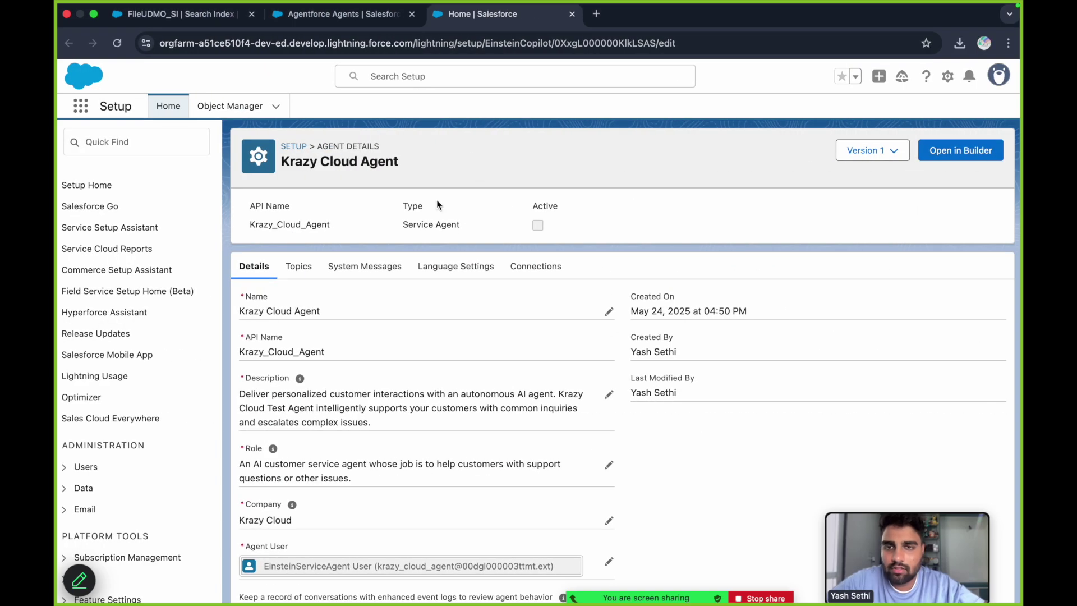
Step: Open Krazy Cloud Agent in Agentforce Builder and show its Data Library settings, with no library linked
{"action": "scroll", "coordinate": [436, 199], "scroll_direction": "down", "scroll_amount": 2}
{"action": "scroll", "coordinate": [488, 192], "scroll_direction": "up", "scroll_amount": 2}
{"action": "left_click", "coordinate": [940, 154]}
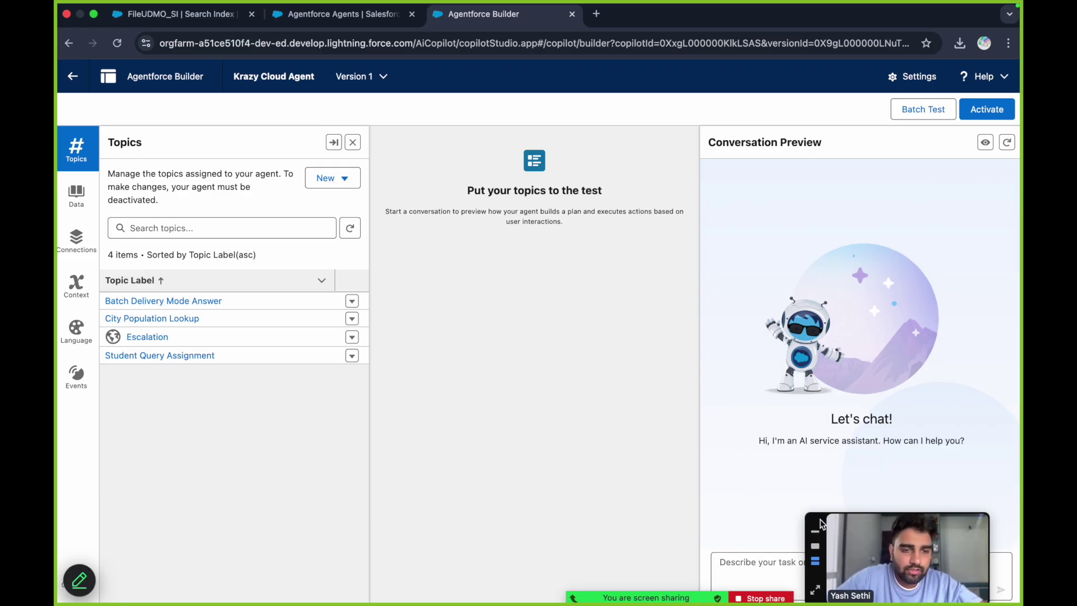
{"action": "left_click_drag", "start_coordinate": [842, 517], "coordinate": [815, 429]}
{"action": "key", "text": "ctrl+Left"}
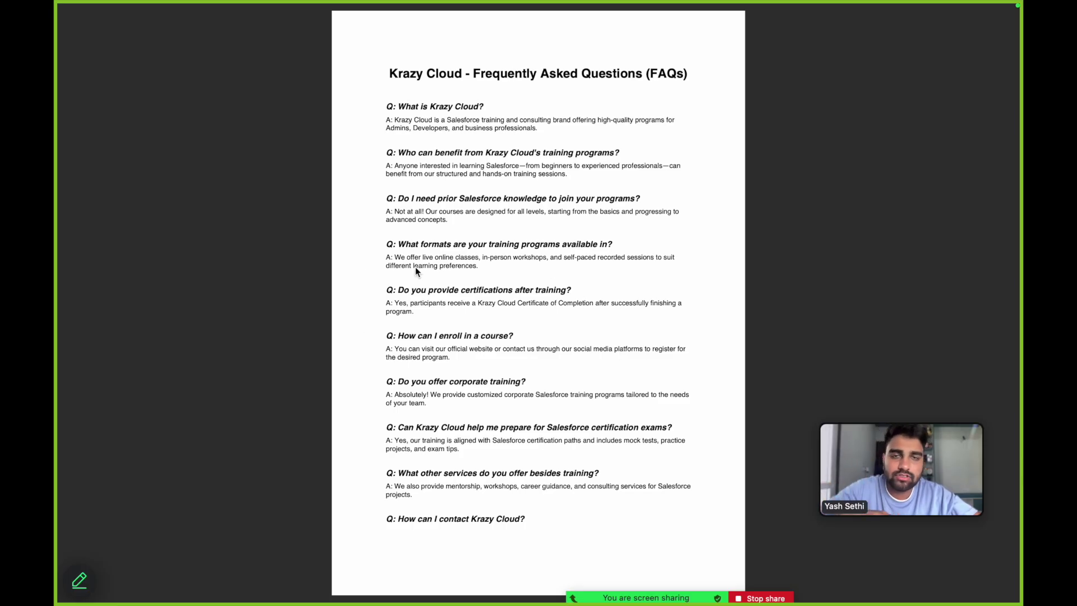
{"action": "key", "text": "ctrl+Right"}
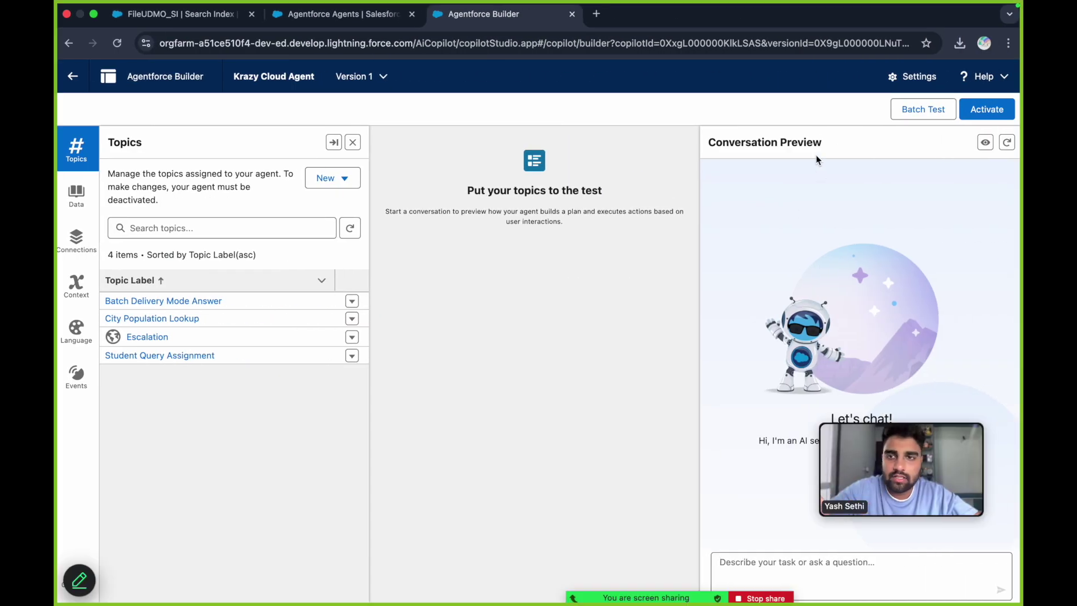
{"action": "mouse_move", "coordinate": [887, 422]}
{"action": "left_click_drag", "start_coordinate": [814, 427], "coordinate": [480, 455]}
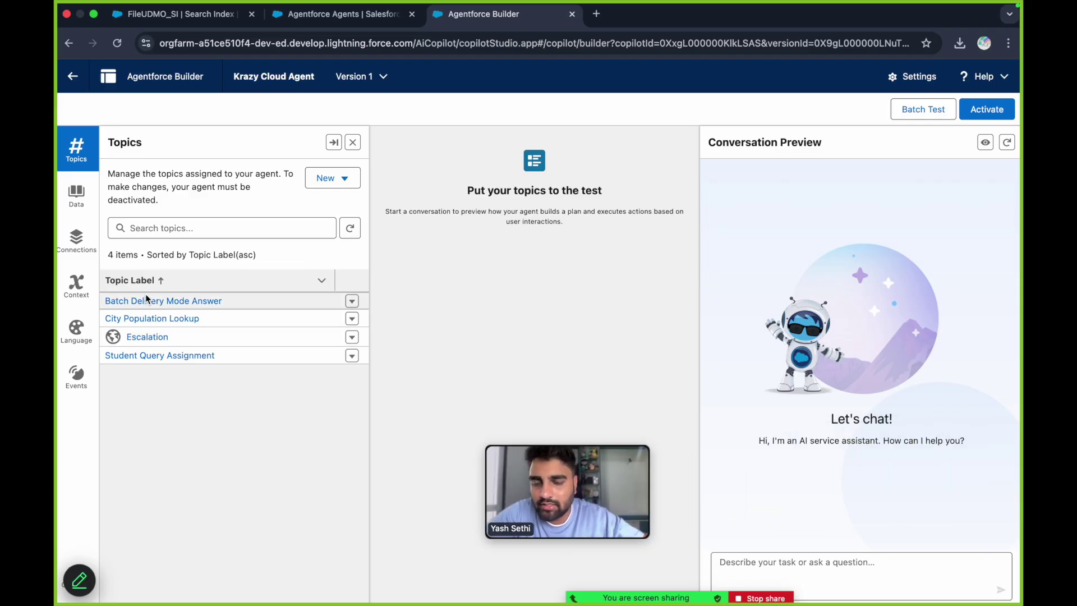
{"action": "left_click", "coordinate": [77, 196]}
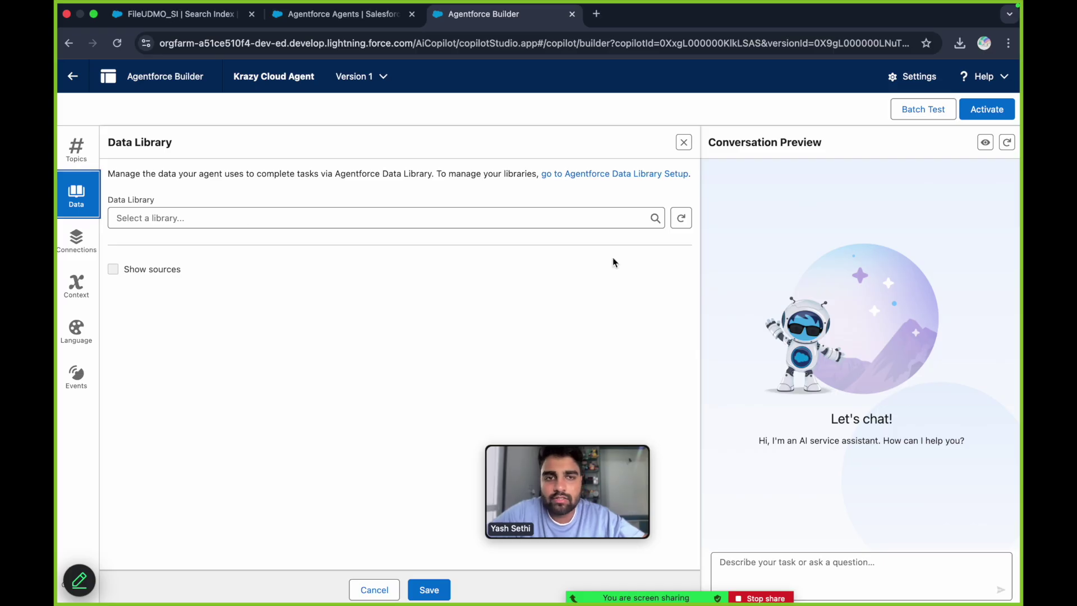
Step: Check the FAQ PDF's page 2 on course prices, batch sizes and the YouTube channel
{"action": "key", "text": "ctrl+Left"}
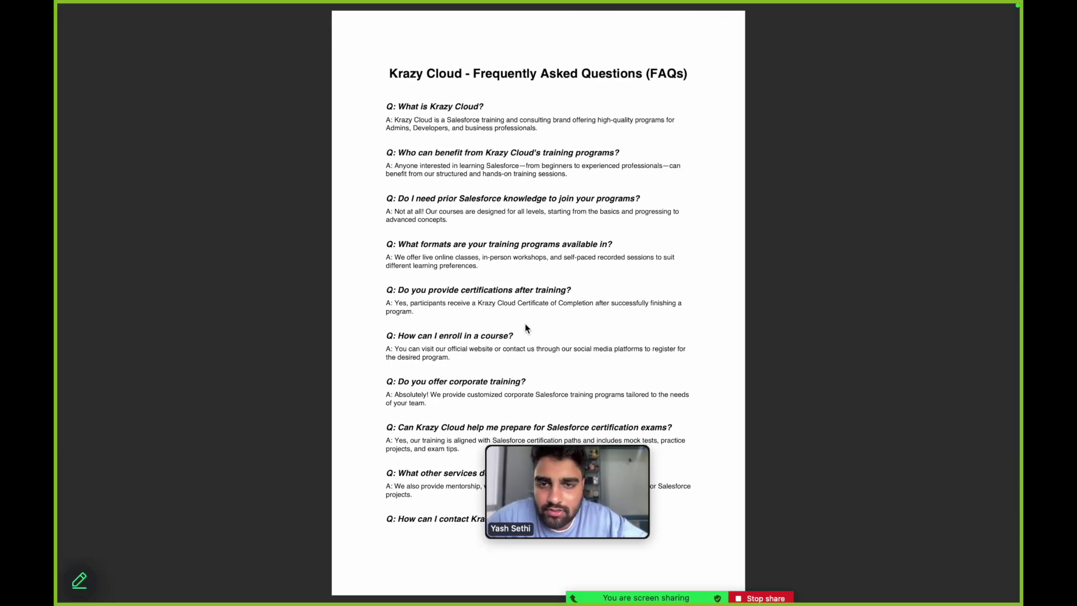
{"action": "scroll", "coordinate": [528, 330], "scroll_direction": "down", "scroll_amount": 3}
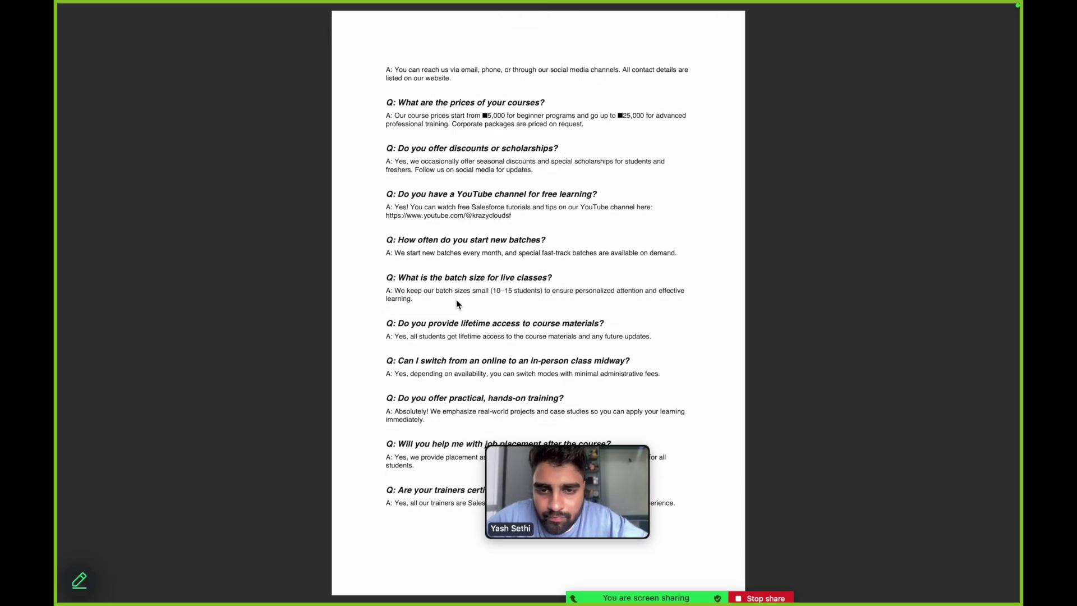
{"action": "scroll", "coordinate": [467, 308], "scroll_direction": "up", "scroll_amount": 3}
{"action": "scroll", "coordinate": [466, 308], "scroll_direction": "down", "scroll_amount": 3}
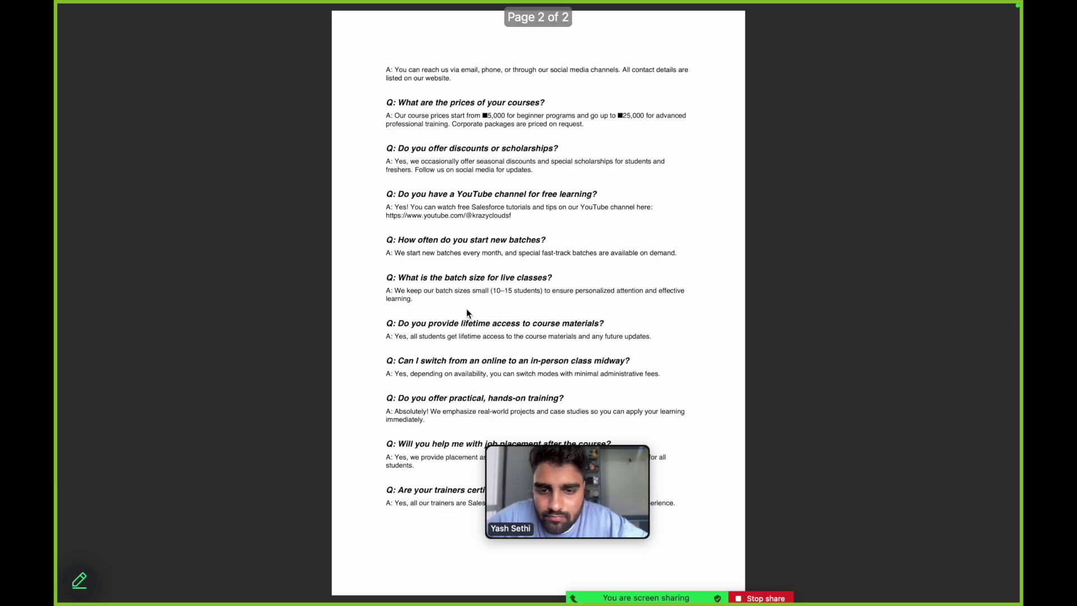
{"action": "scroll", "coordinate": [439, 225], "scroll_direction": "up", "scroll_amount": 3}
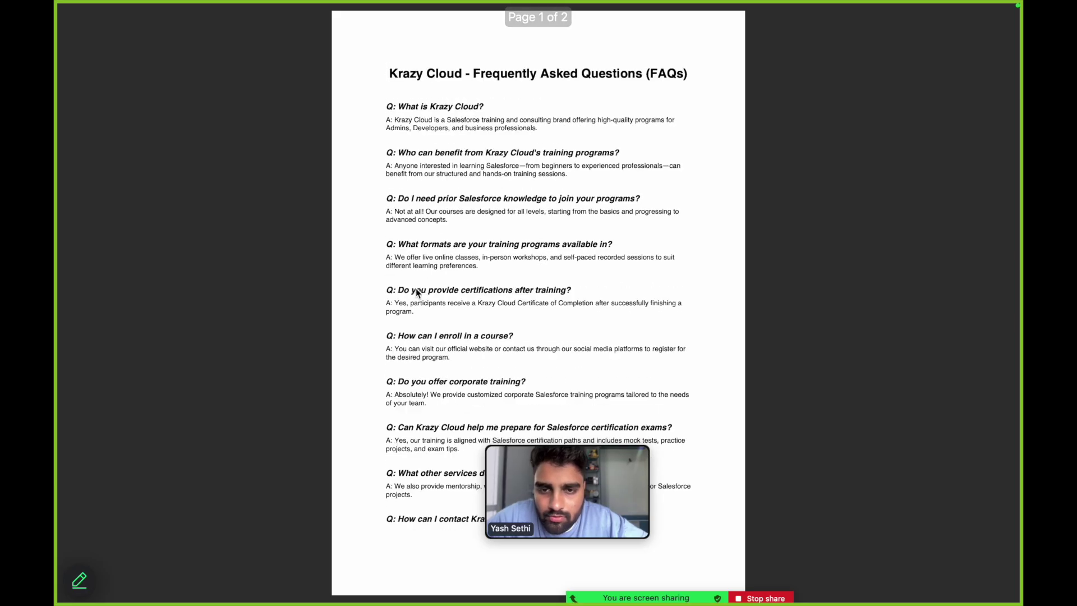
{"action": "scroll", "coordinate": [418, 291], "scroll_direction": "down", "scroll_amount": 3}
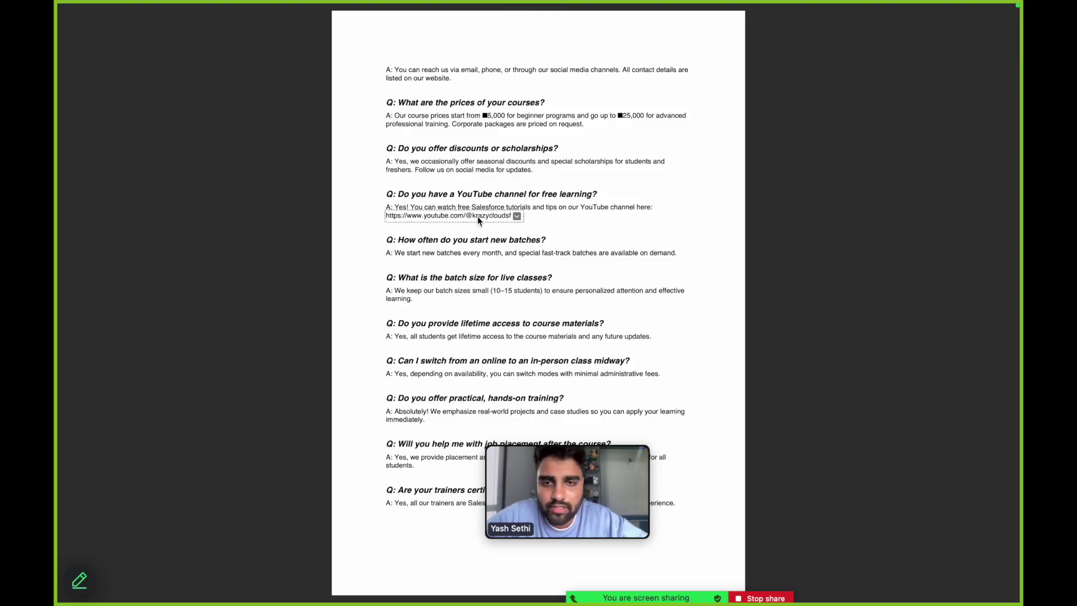
{"action": "key", "text": "super+Tab"}
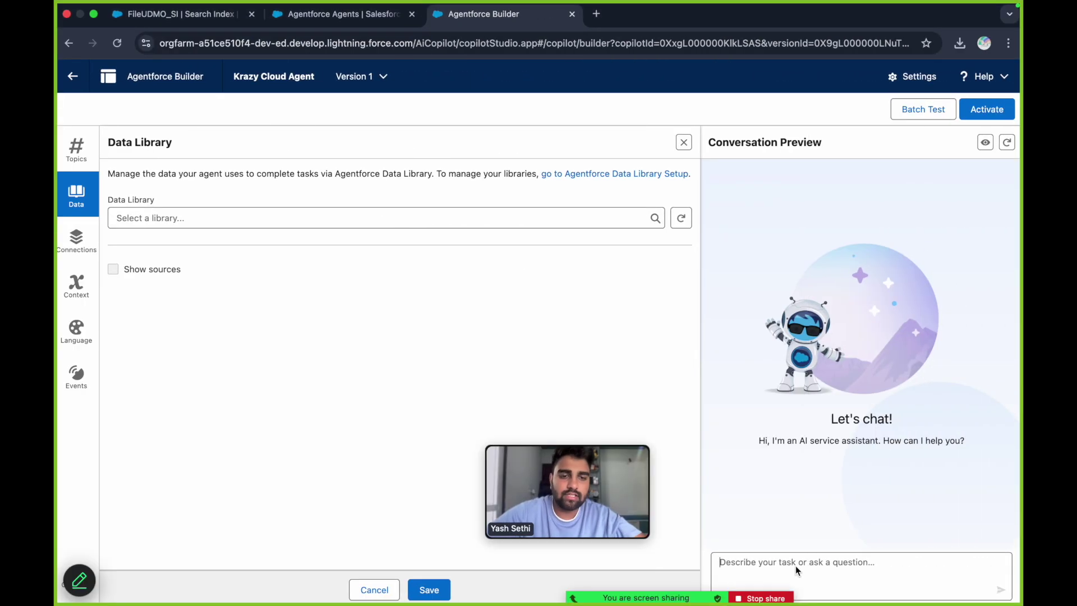
Step: Ask 'do you have a youtube chanel ?' twice and see the plan trace route it to Off Topic
{"action": "type", "text": "do you"}
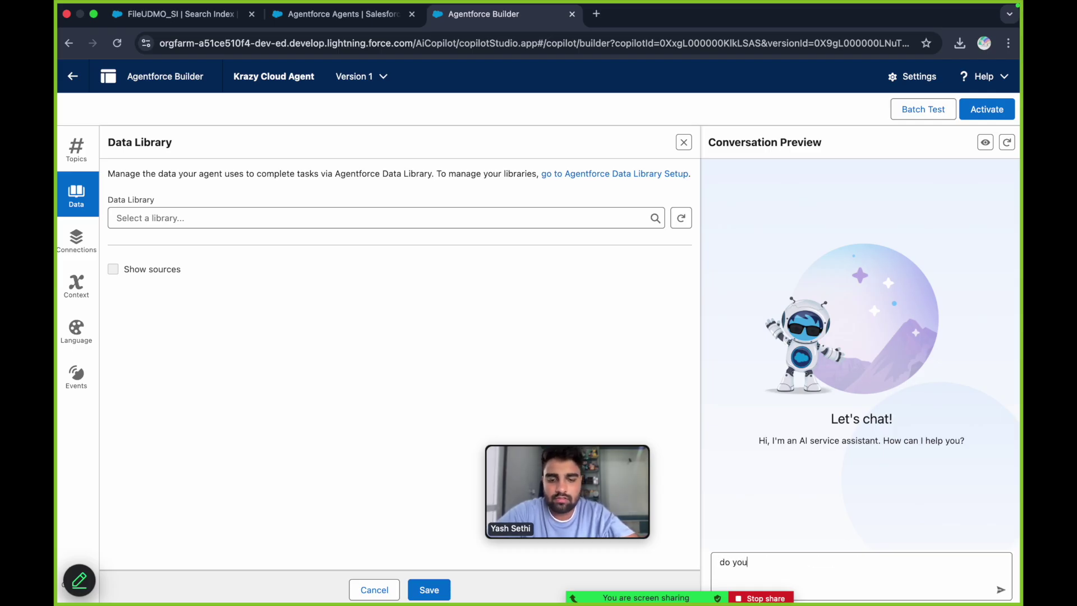
{"action": "type", "text": " have a yout"}
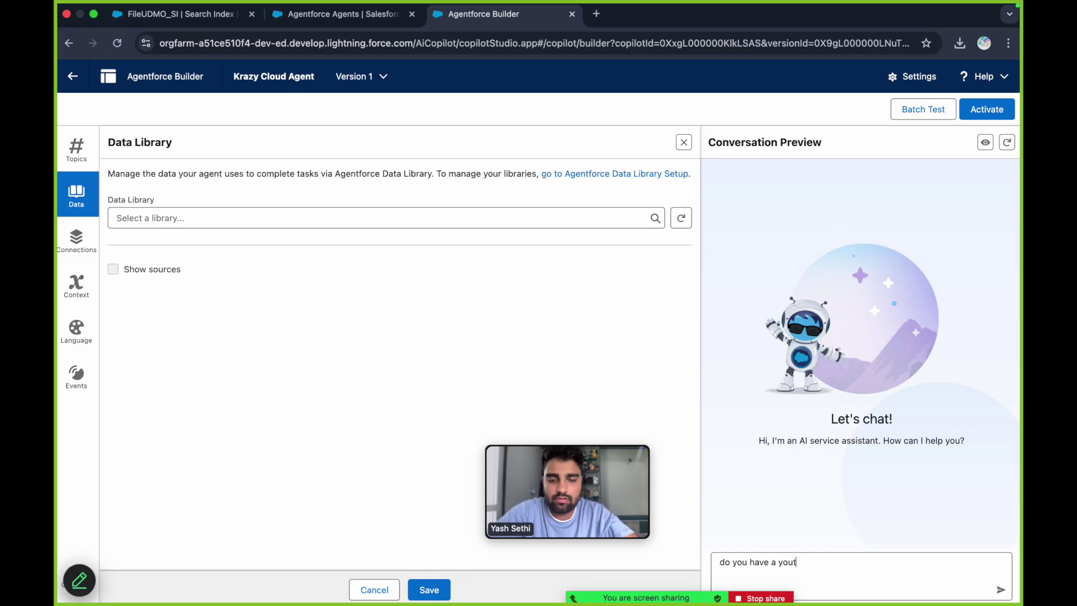
{"action": "type", "text": "ube chanel "}
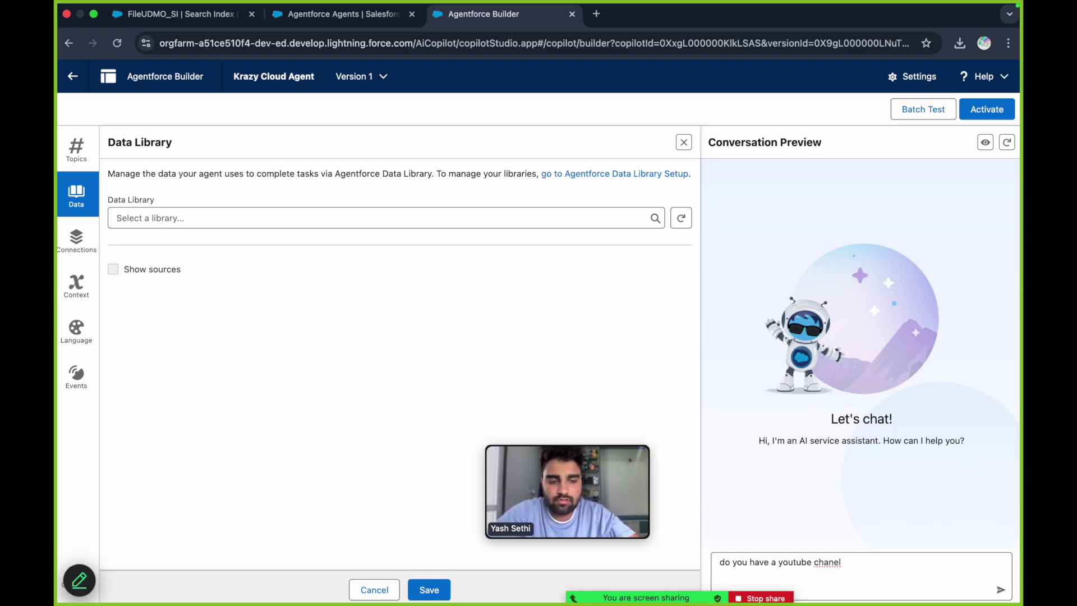
{"action": "type", "text": "?"}
{"action": "key", "text": "Return"}
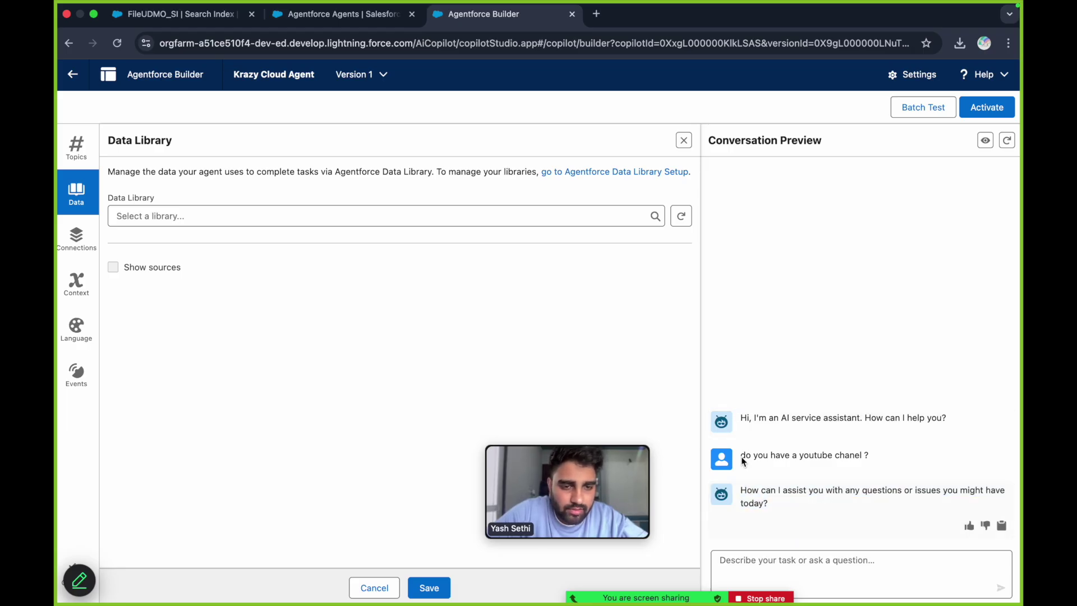
{"action": "left_click_drag", "start_coordinate": [740, 455], "coordinate": [875, 459]}
{"action": "key", "text": "super+c"}
{"action": "left_click", "coordinate": [767, 559]}
{"action": "key", "text": "super+v"}
{"action": "key", "text": "Return"}
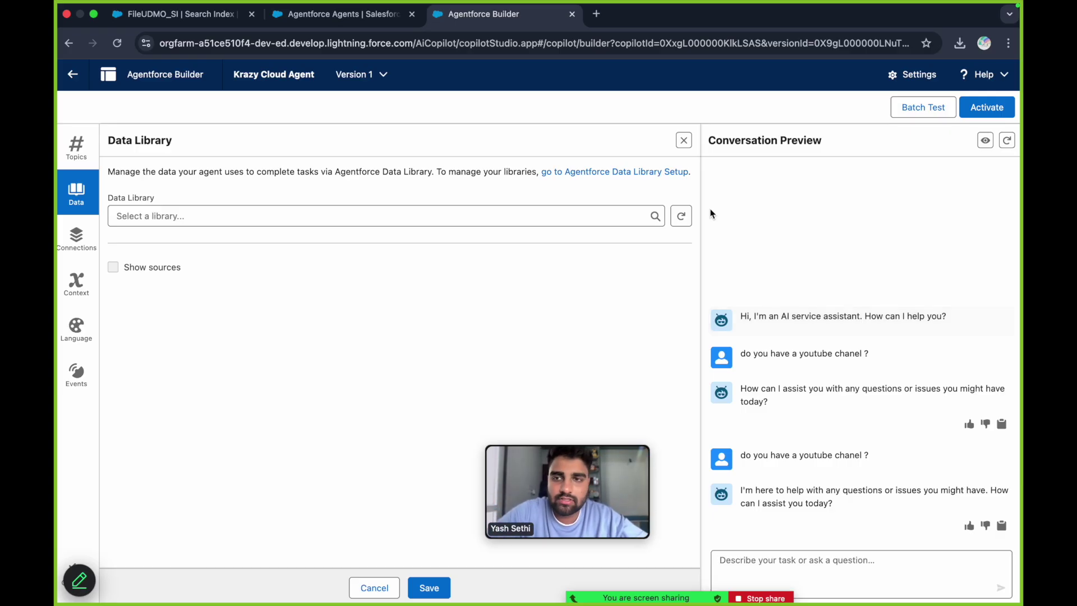
{"action": "left_click", "coordinate": [684, 140]}
{"action": "scroll", "coordinate": [454, 296], "scroll_direction": "down", "scroll_amount": 1}
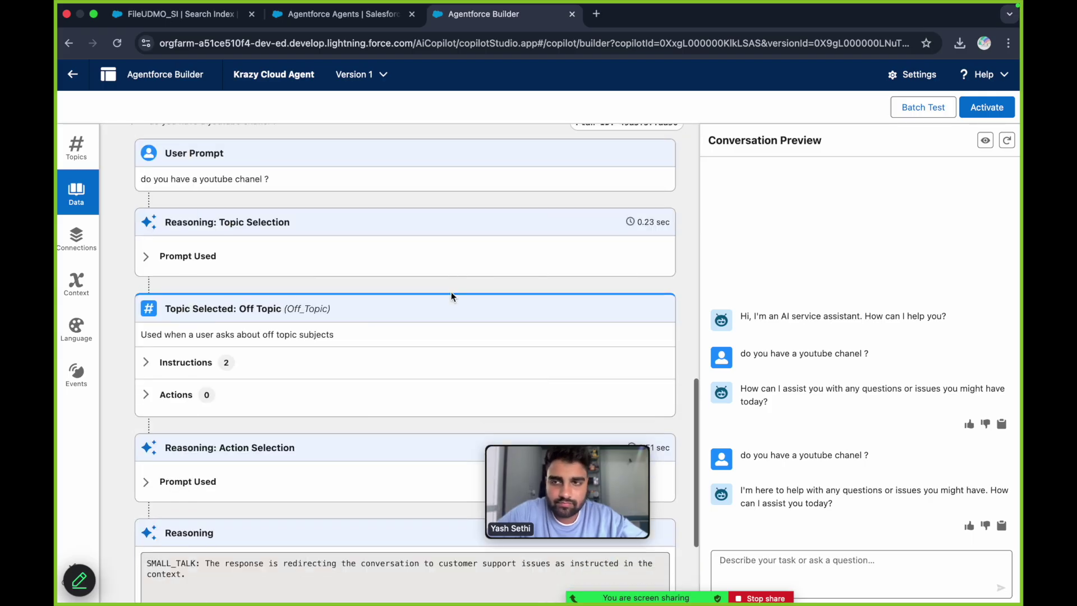
Step: Select Krazy Cloud General Documents as the agent's data library in Data Library settings
{"action": "left_click", "coordinate": [78, 197]}
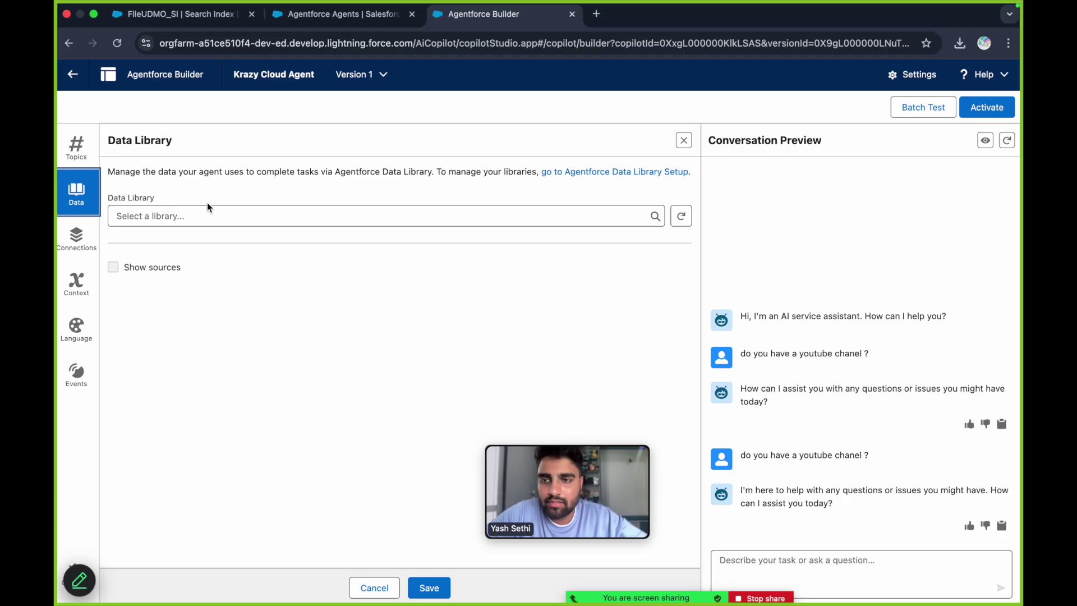
{"action": "left_click", "coordinate": [196, 216]}
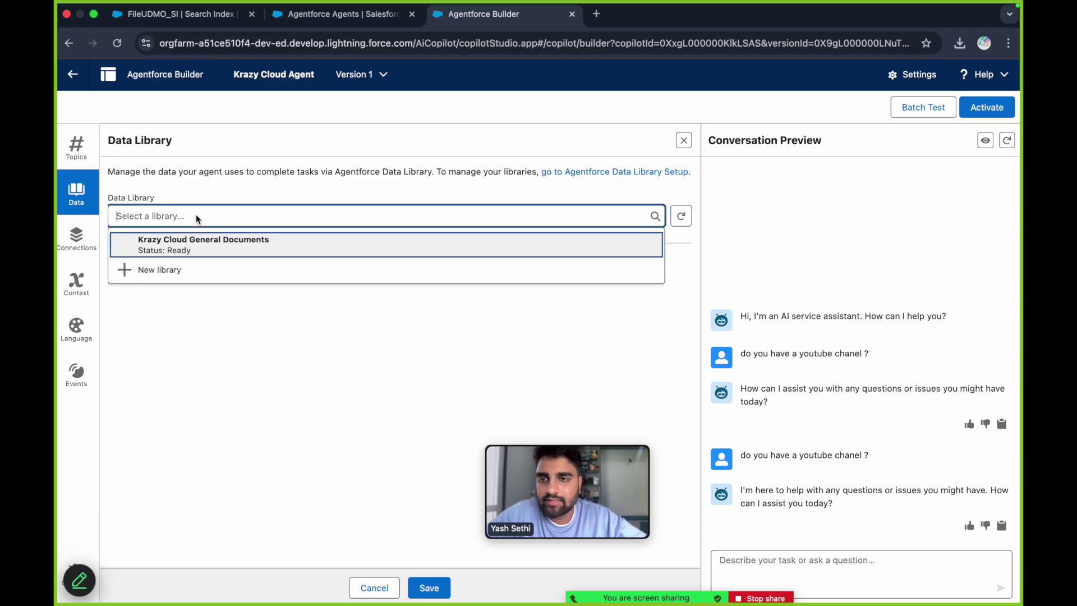
{"action": "left_click", "coordinate": [210, 243]}
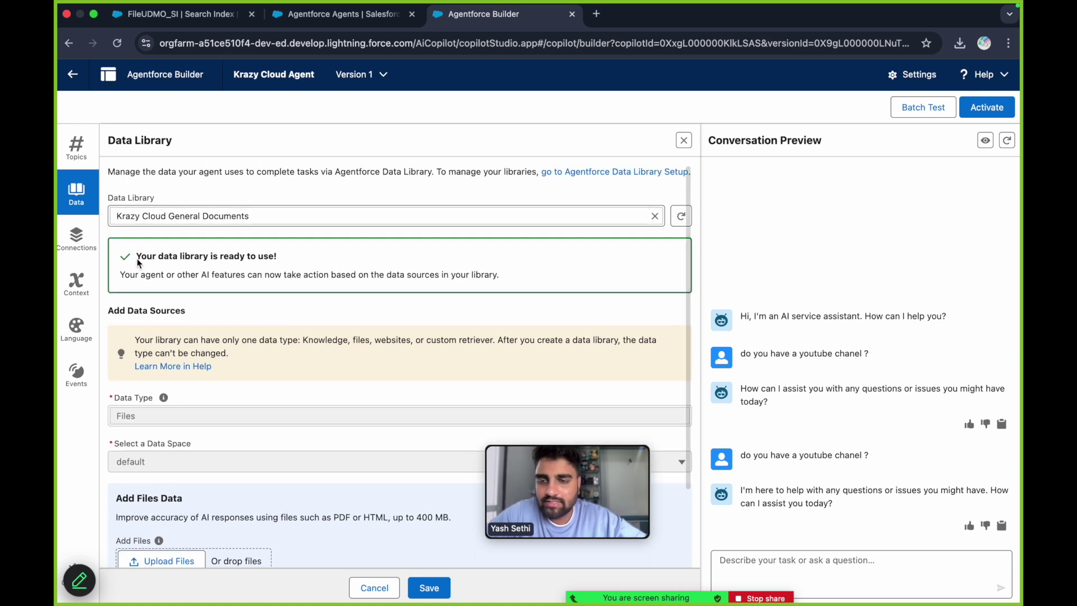
{"action": "left_click_drag", "start_coordinate": [136, 256], "coordinate": [301, 251]}
{"action": "left_click", "coordinate": [306, 253]}
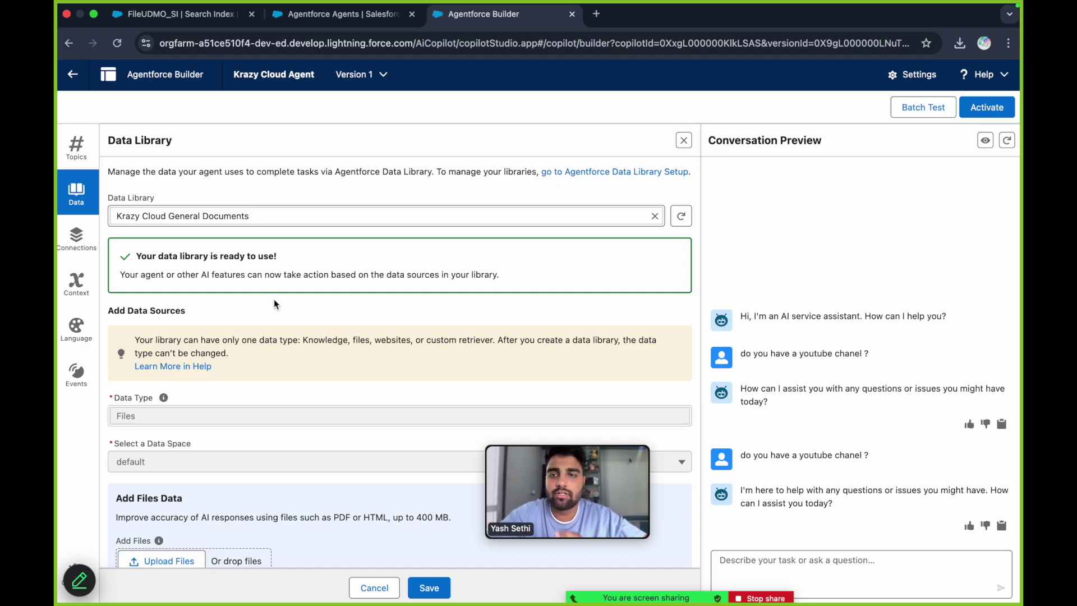
Step: Review the preview chat and select the earlier 'do you have a youtube chanel ?' question text
{"action": "scroll", "coordinate": [274, 301], "scroll_direction": "down", "scroll_amount": 5}
{"action": "scroll", "coordinate": [274, 303], "scroll_direction": "up", "scroll_amount": 5}
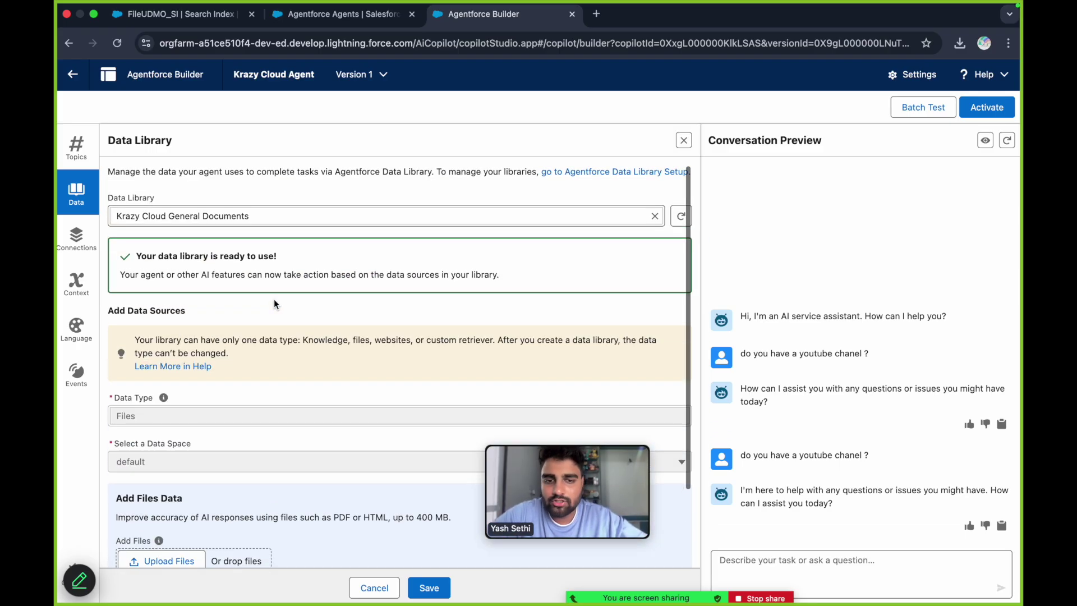
{"action": "scroll", "coordinate": [274, 296], "scroll_direction": "down", "scroll_amount": 1}
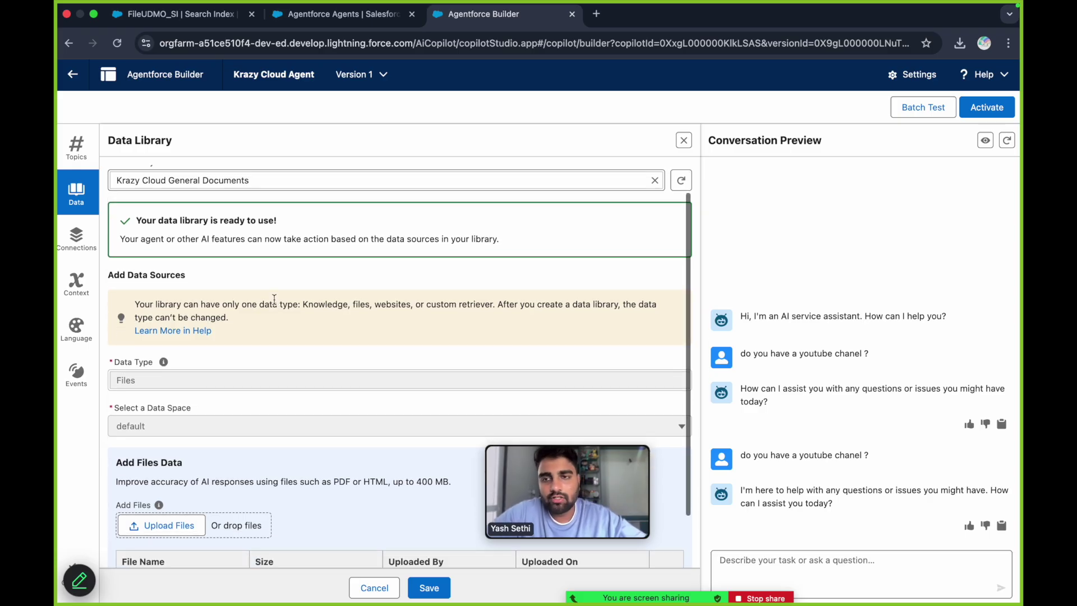
{"action": "scroll", "coordinate": [273, 299], "scroll_direction": "up", "scroll_amount": 2}
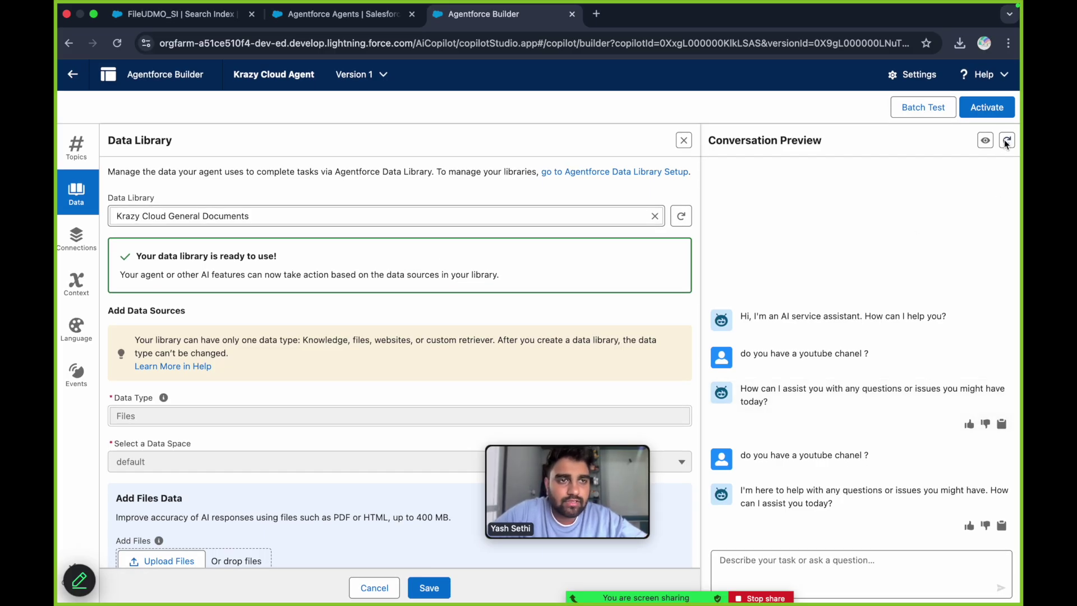
{"action": "left_click_drag", "start_coordinate": [741, 353], "coordinate": [918, 355]}
{"action": "key", "text": "super+c"}
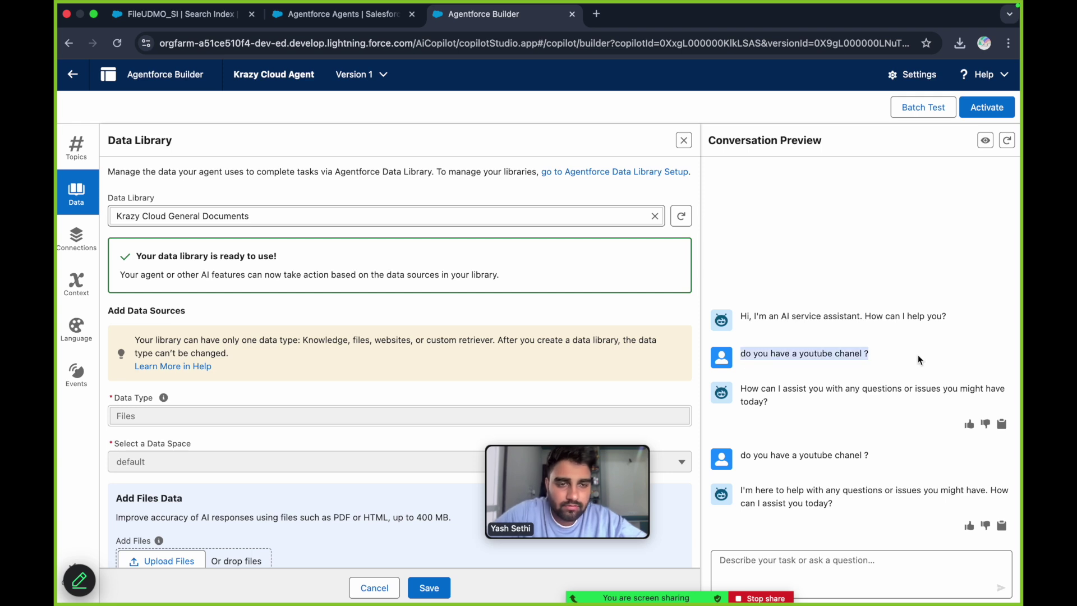
Step: Start a new preview session and send the copied 'do you have a youtube chanel ?' question twice
{"action": "left_click", "coordinate": [1006, 141]}
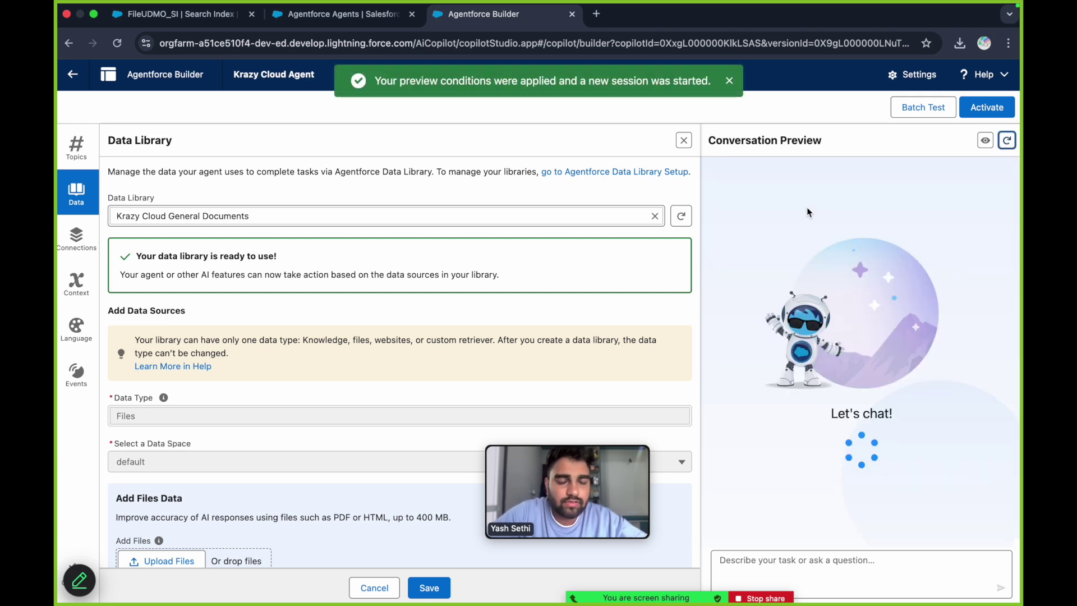
{"action": "left_click", "coordinate": [754, 561]}
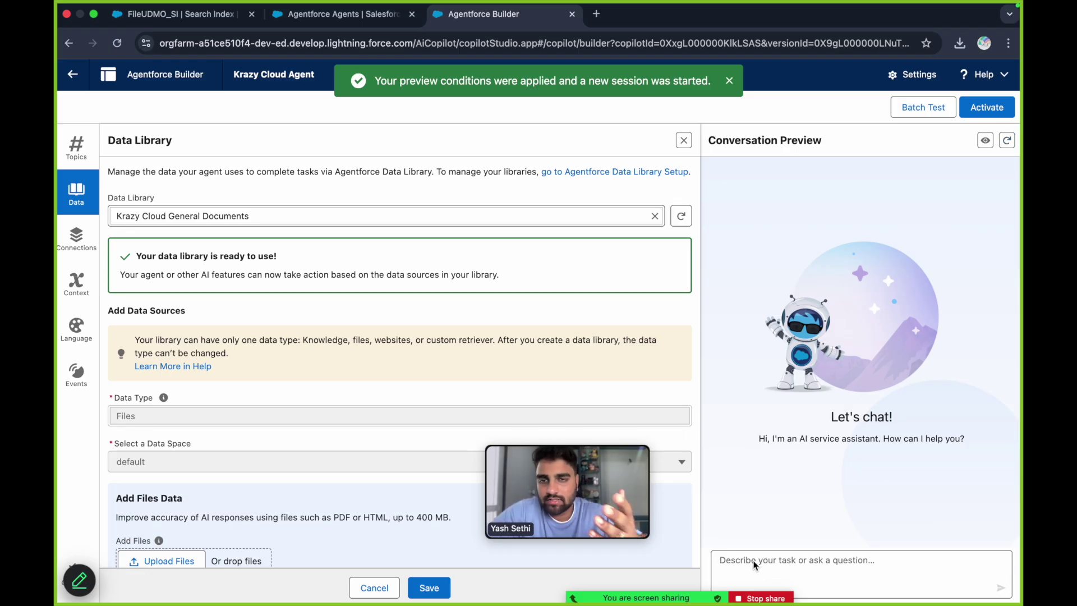
{"action": "key", "text": "super+v"}
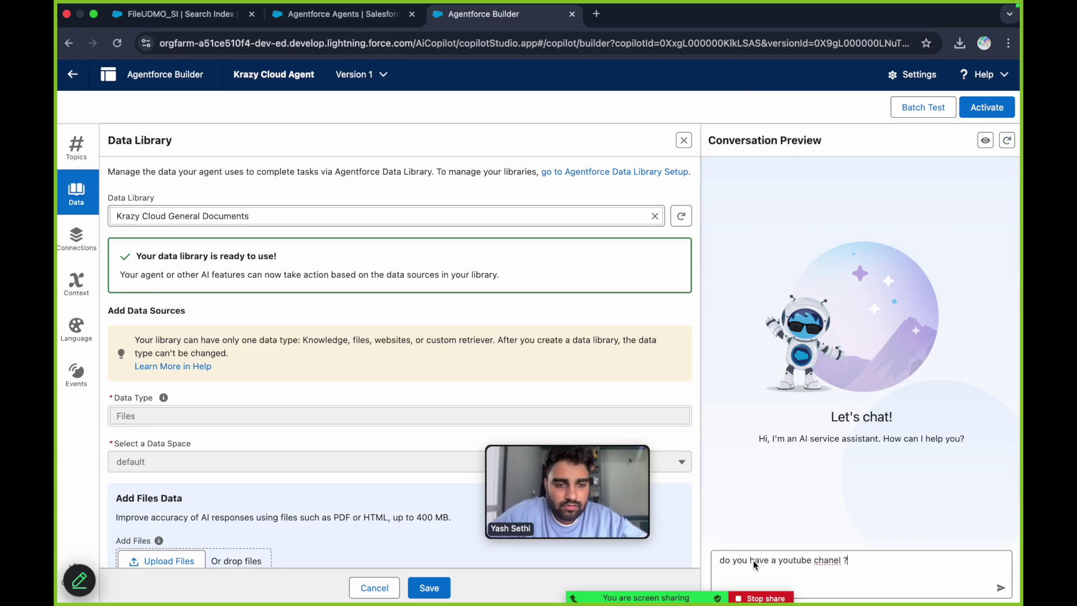
{"action": "key", "text": "Return"}
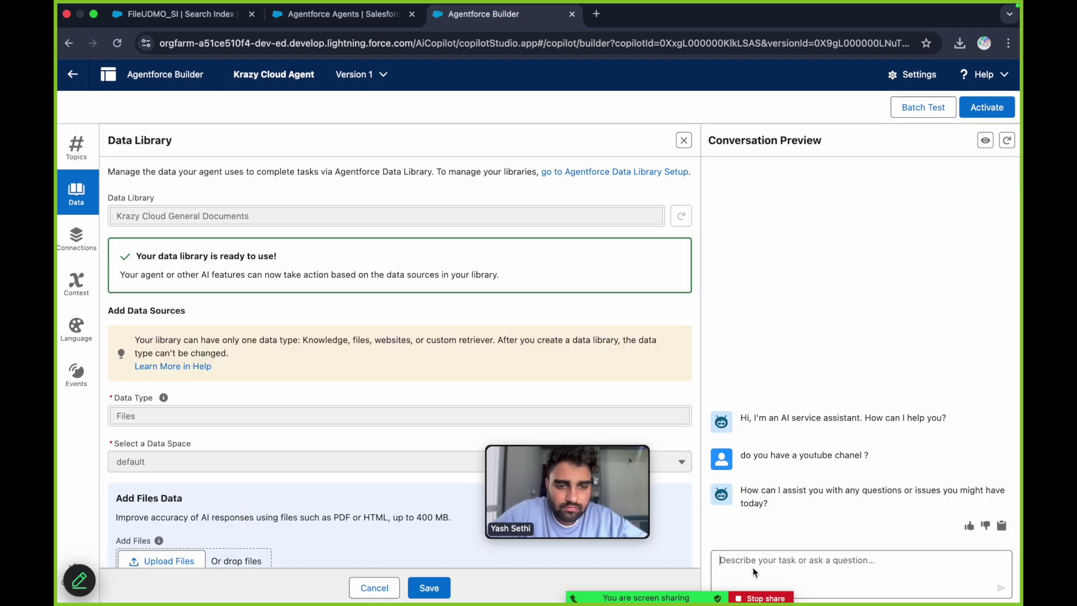
{"action": "left_click", "coordinate": [749, 559]}
{"action": "key", "text": "super+v"}
{"action": "key", "text": "Return"}
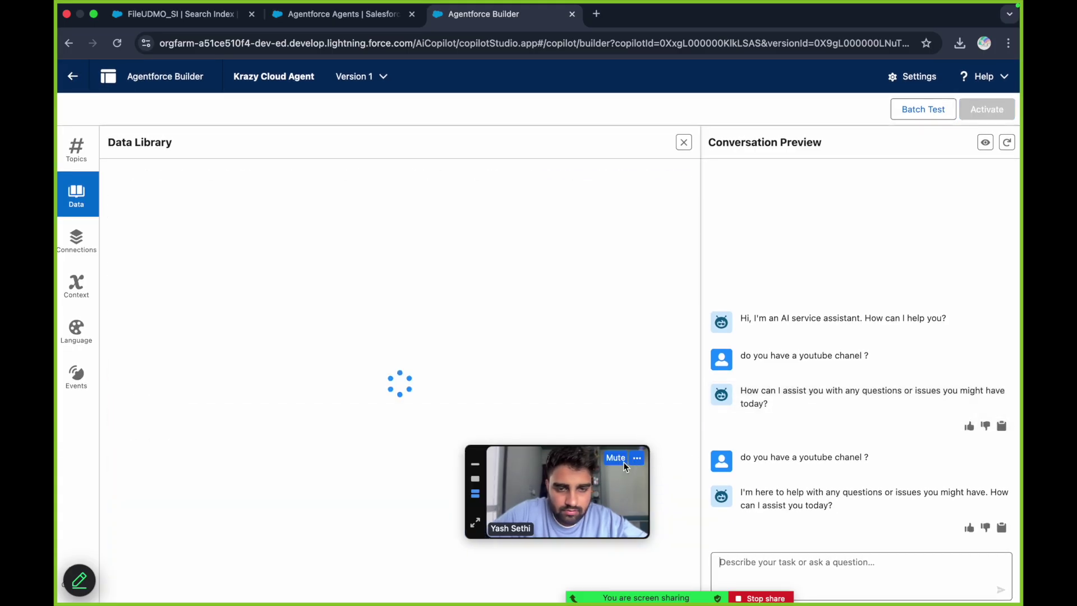
Step: Save the Krazy Cloud General Documents data library settings and return to the agent's Topics
{"action": "left_click_drag", "start_coordinate": [475, 457], "coordinate": [777, 60]}
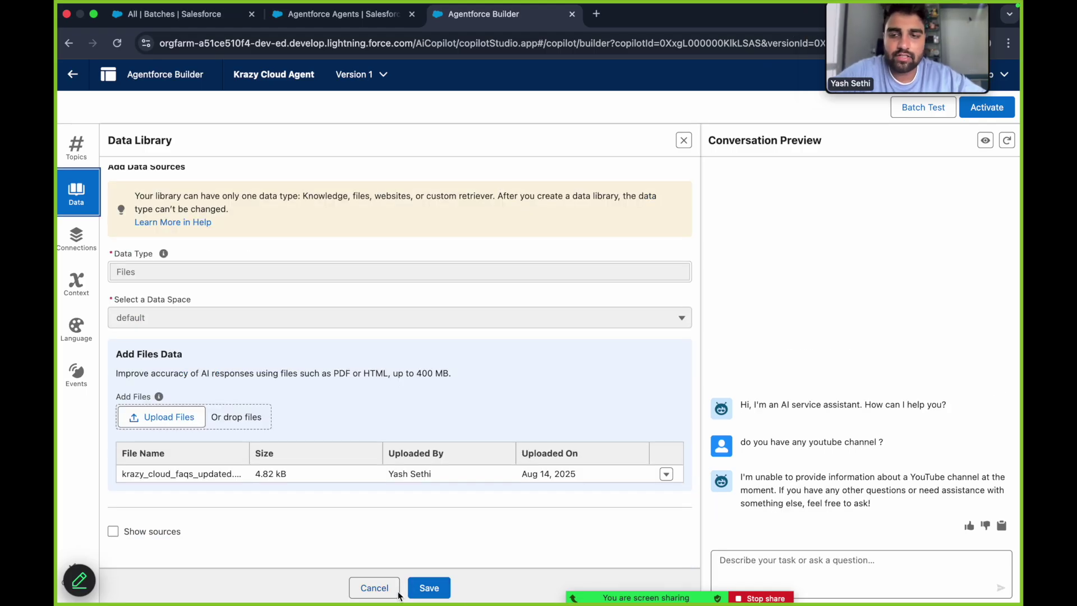
{"action": "scroll", "coordinate": [370, 386], "scroll_direction": "down", "scroll_amount": 1}
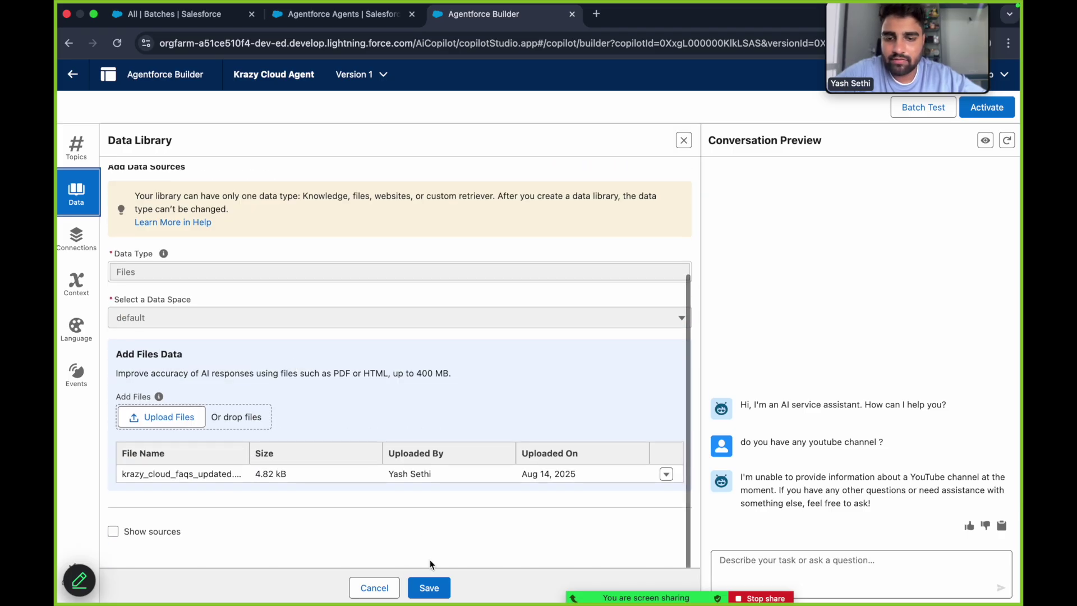
{"action": "left_click", "coordinate": [429, 588]}
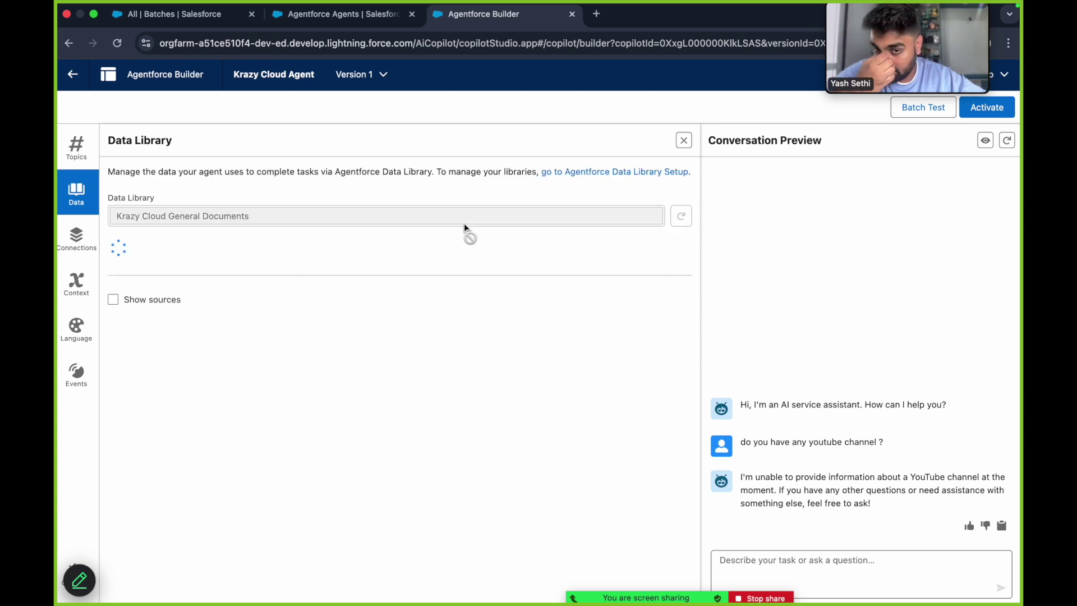
{"action": "scroll", "coordinate": [365, 213], "scroll_direction": "down", "scroll_amount": 2}
{"action": "left_click", "coordinate": [76, 147]}
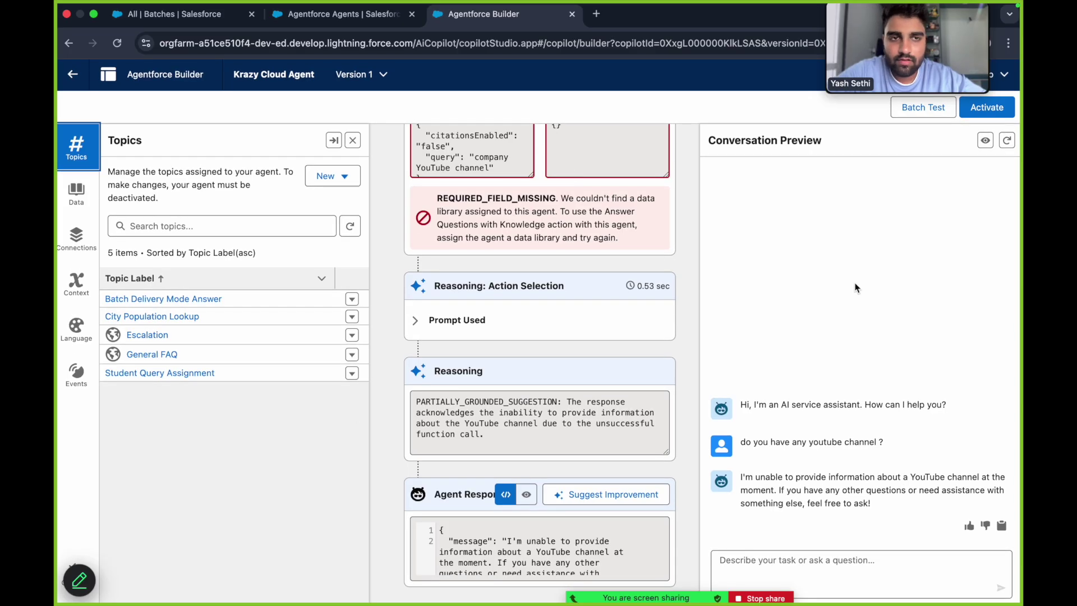
Step: Refresh the preview and ask the agent 'do you have any youtube channel ?'
{"action": "left_click", "coordinate": [1005, 142]}
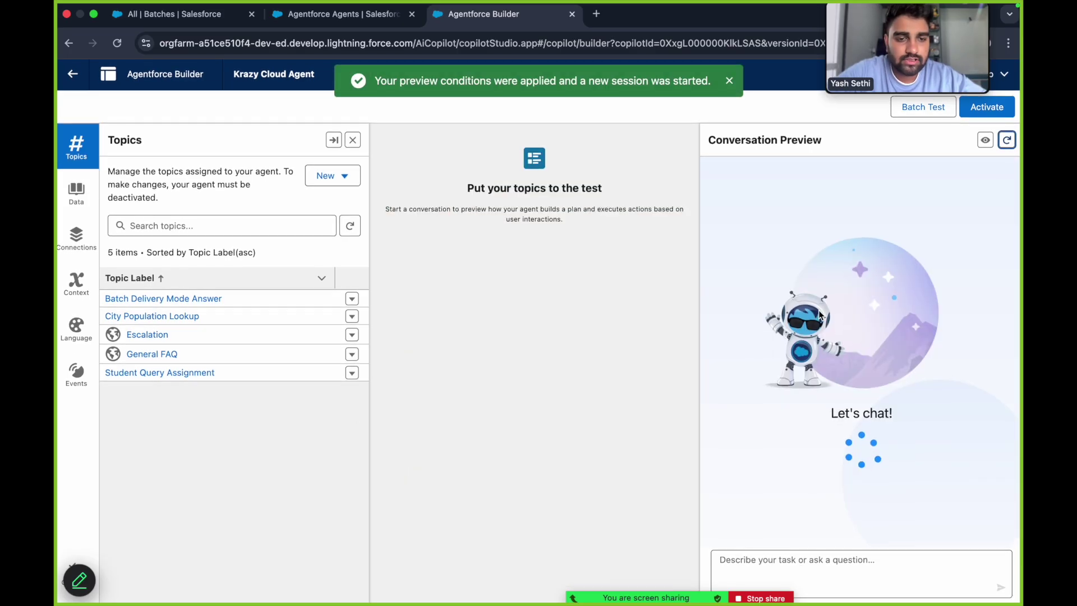
{"action": "left_click", "coordinate": [799, 561]}
{"action": "type", "text": "do "}
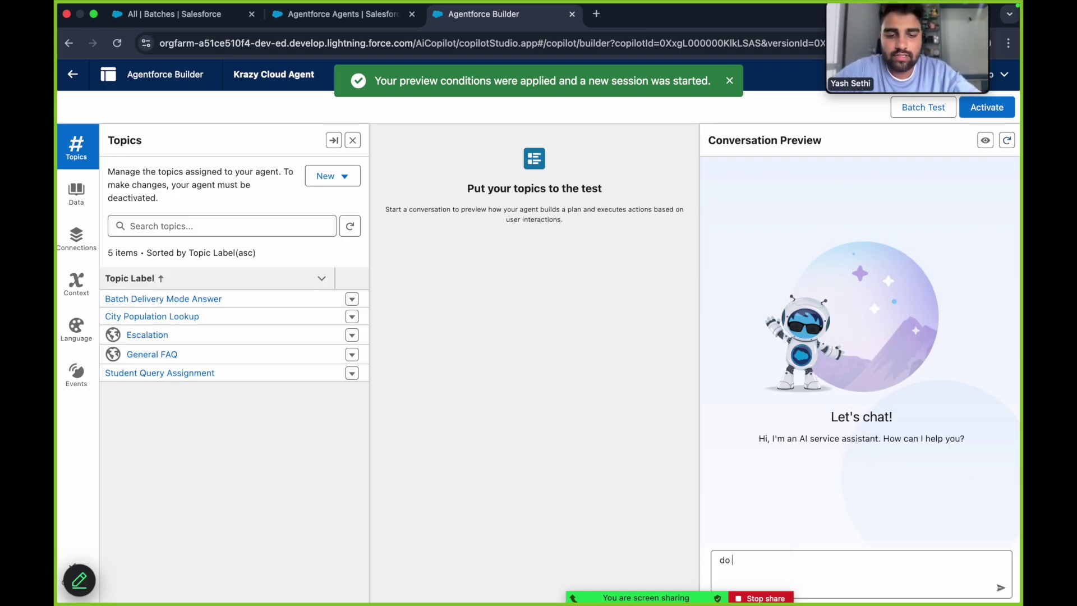
{"action": "type", "text": "you have any youtube channe"}
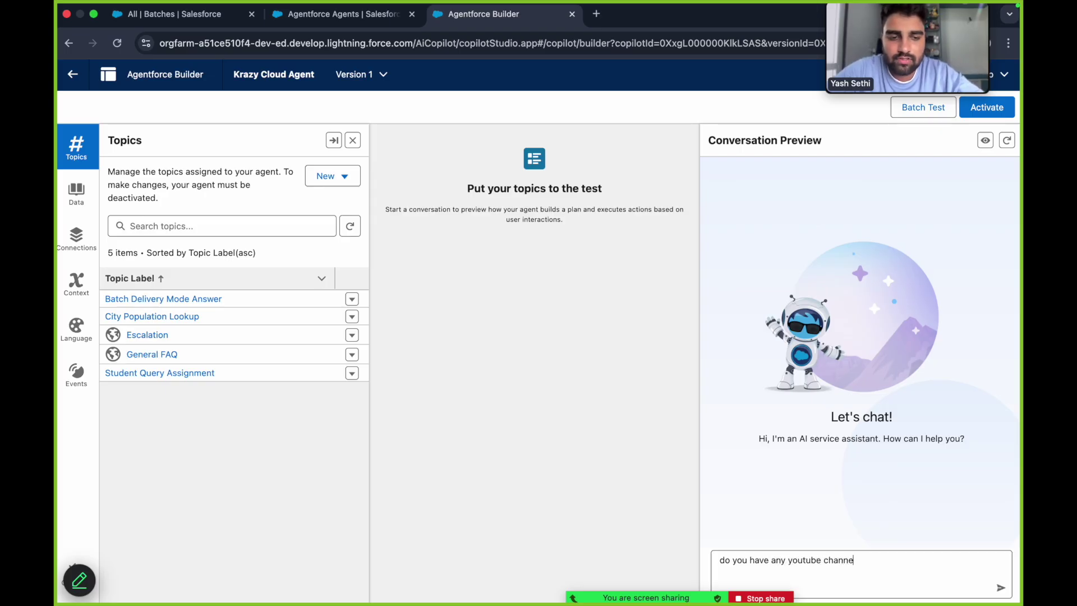
{"action": "type", "text": "l ?"}
{"action": "key", "text": "Return"}
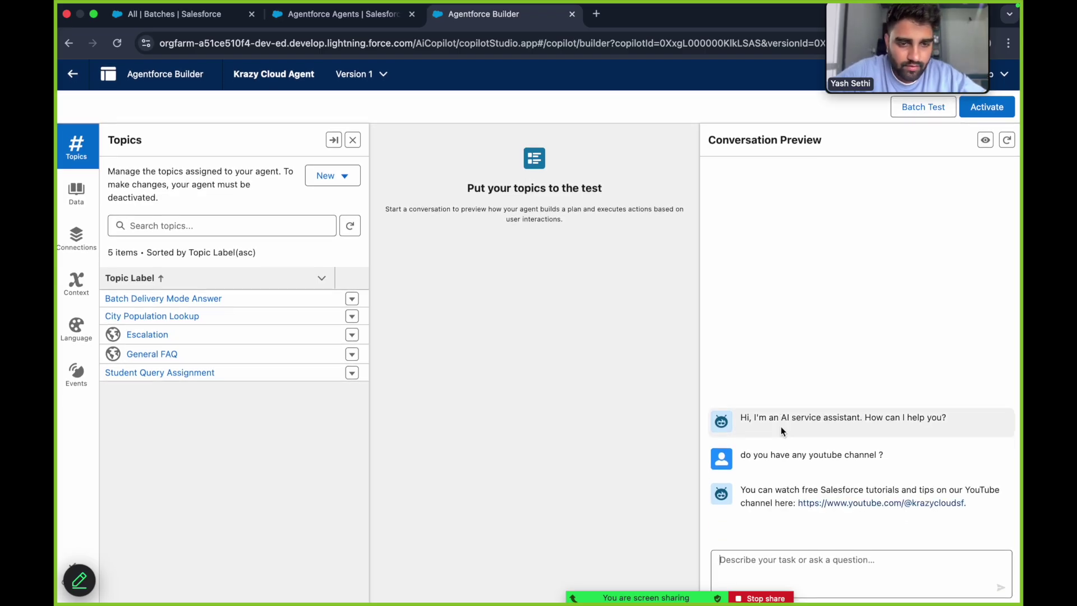
Step: Open the returned Krazy Cloud SF YouTube Channel link from the reply, then close it
{"action": "mouse_move", "coordinate": [740, 494]}
{"action": "left_mouse_down"}
{"action": "mouse_move", "coordinate": [788, 495]}
{"action": "mouse_move", "coordinate": [774, 496]}
{"action": "left_mouse_up"}
{"action": "left_click", "coordinate": [774, 495]}
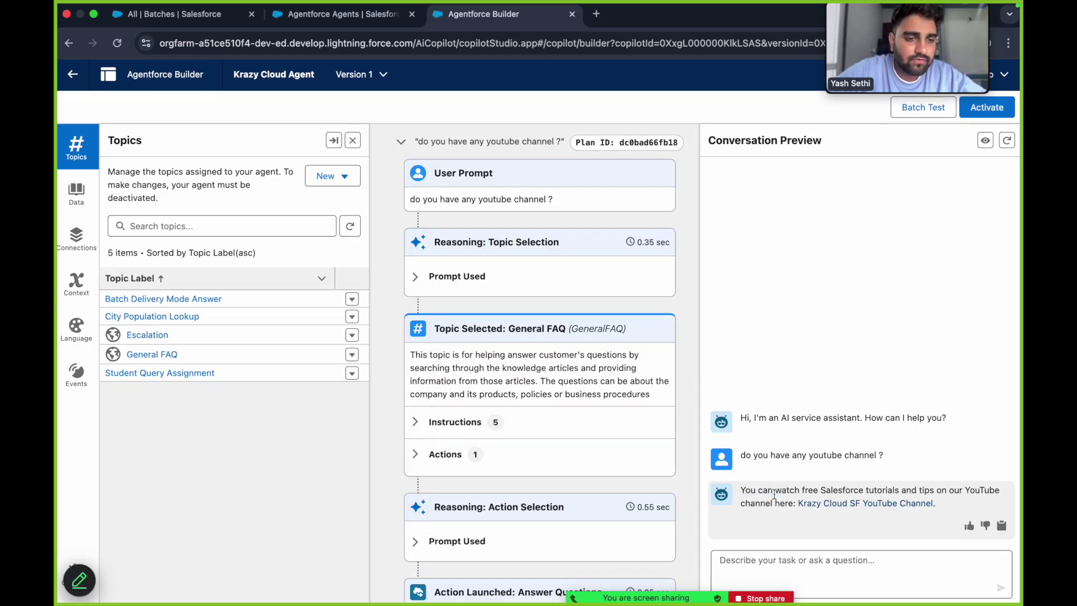
{"action": "left_click", "coordinate": [830, 506]}
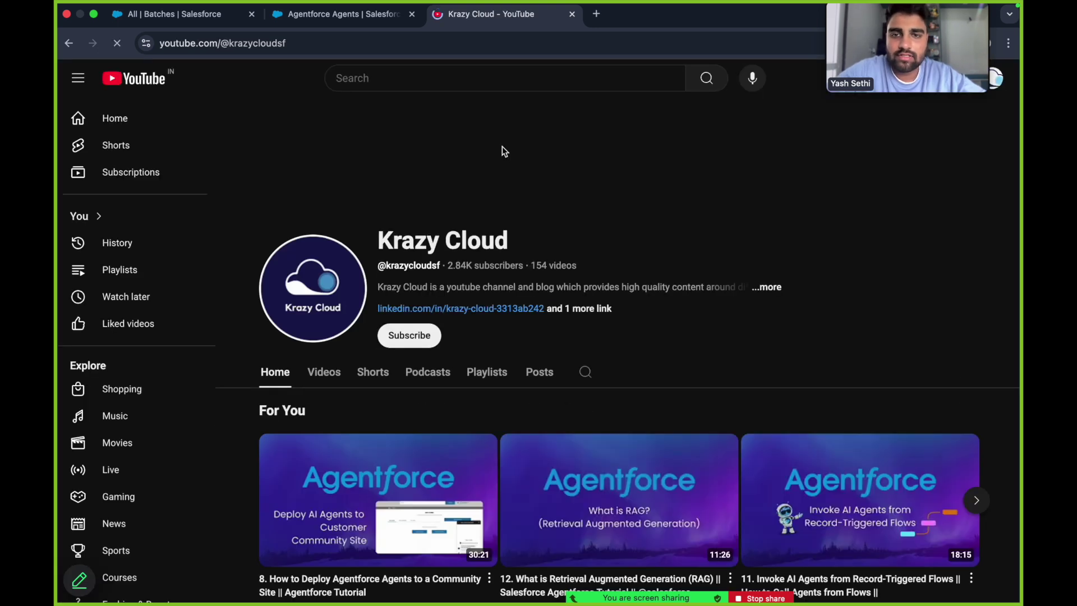
{"action": "left_click", "coordinate": [571, 14]}
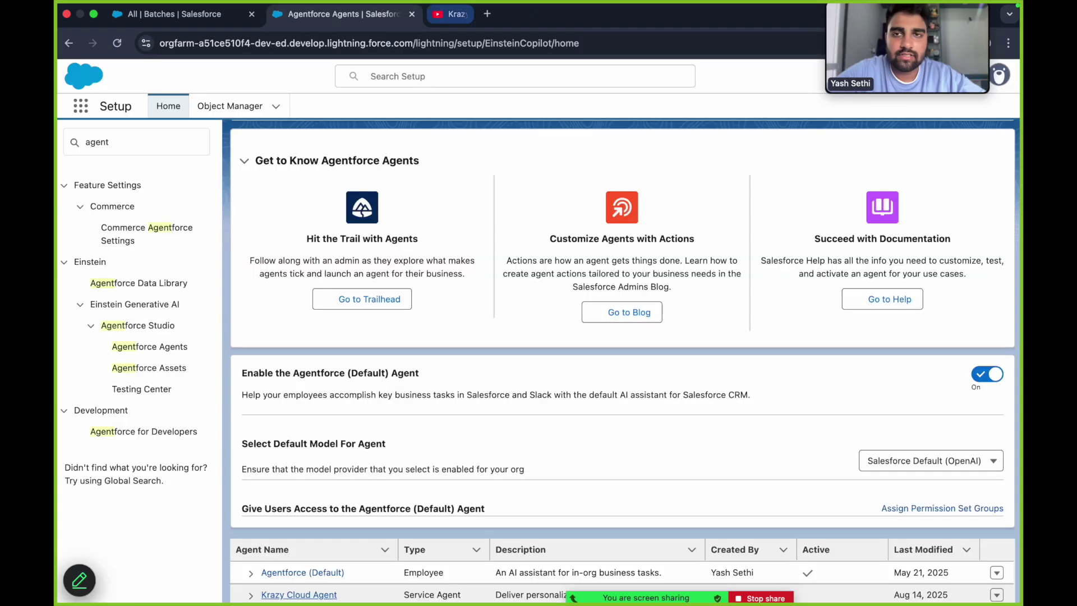
Step: Open the Krazy Cloud Agent's details and launch it in Agentforce Builder
{"action": "left_click", "coordinate": [299, 591]}
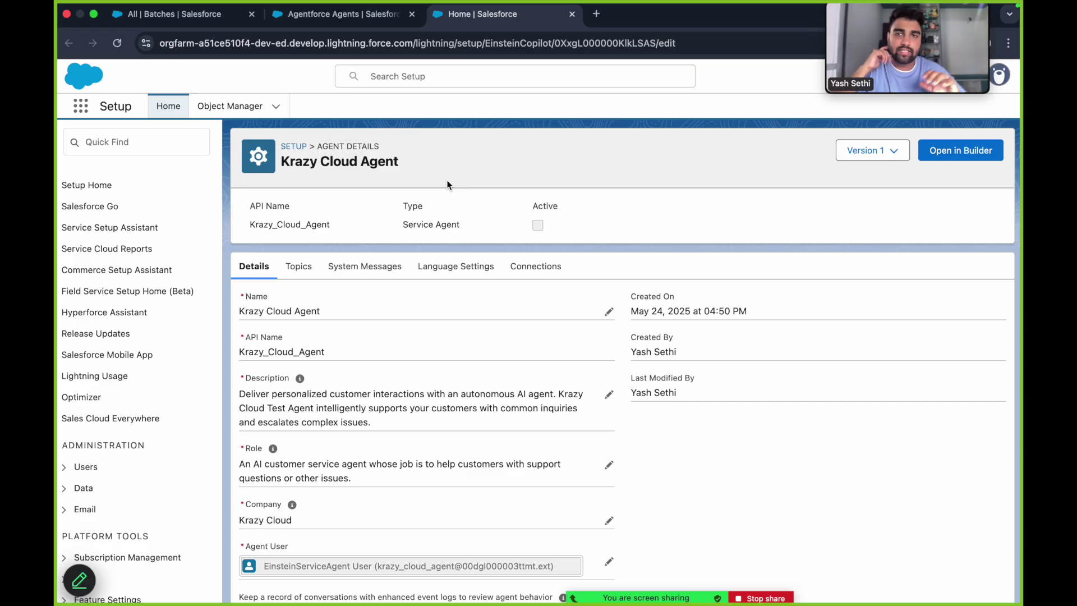
{"action": "left_click", "coordinate": [943, 162]}
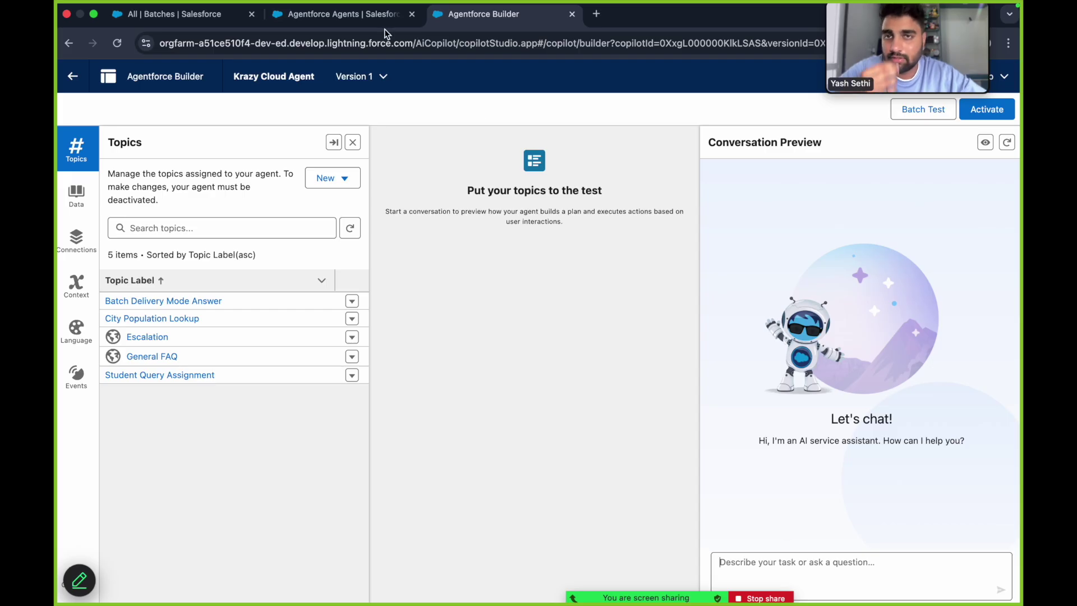
Step: Return to the Agentforce Builder and start typing the YouTube channel question in the preview box
{"action": "left_click", "coordinate": [363, 20]}
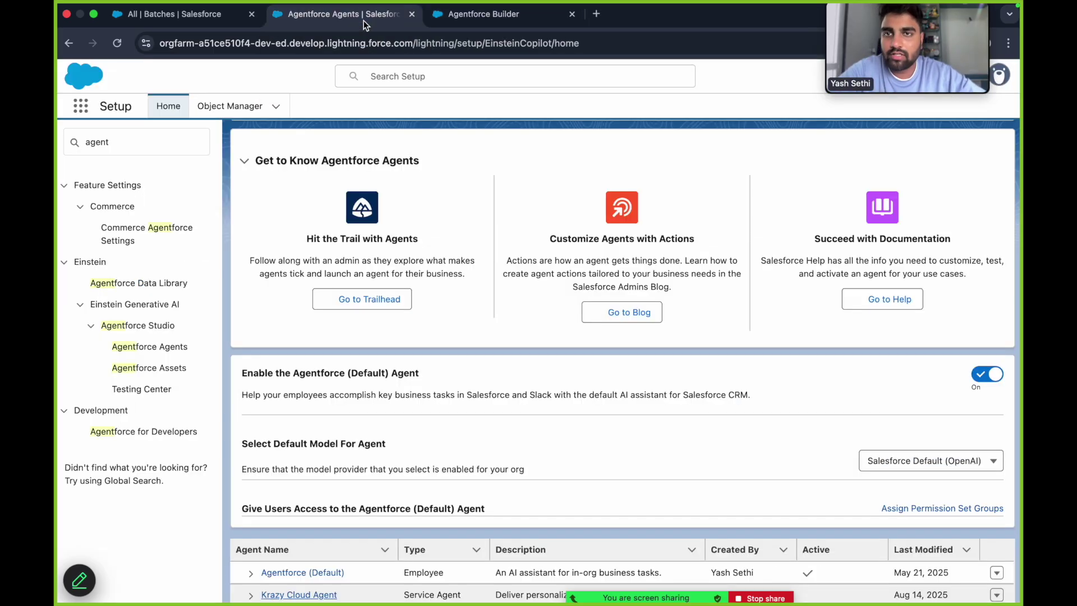
{"action": "left_click", "coordinate": [480, 15]}
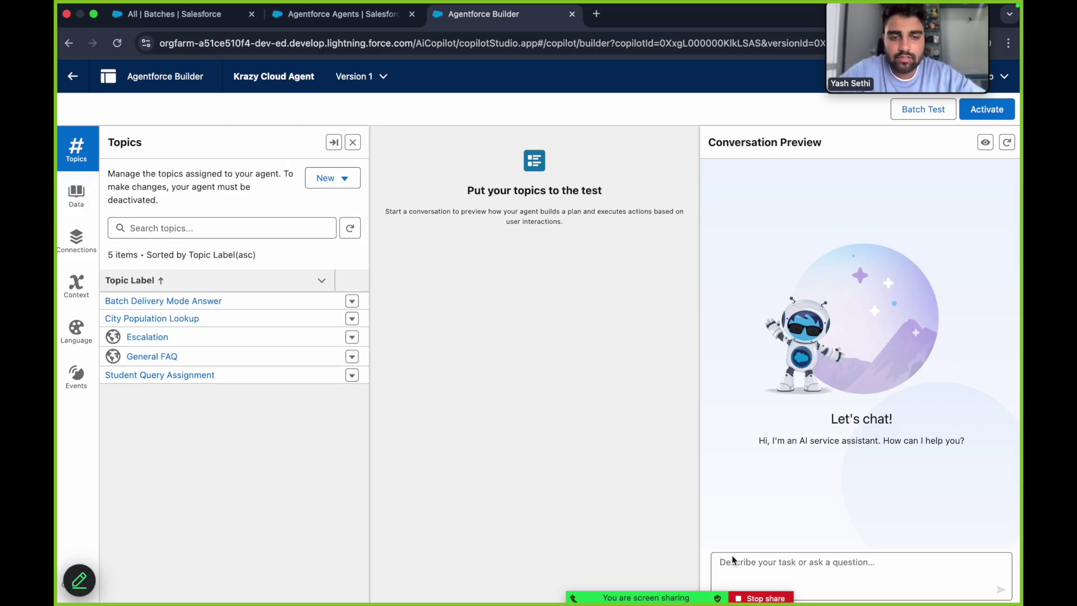
{"action": "type", "text": "do you have any youtube channel"}
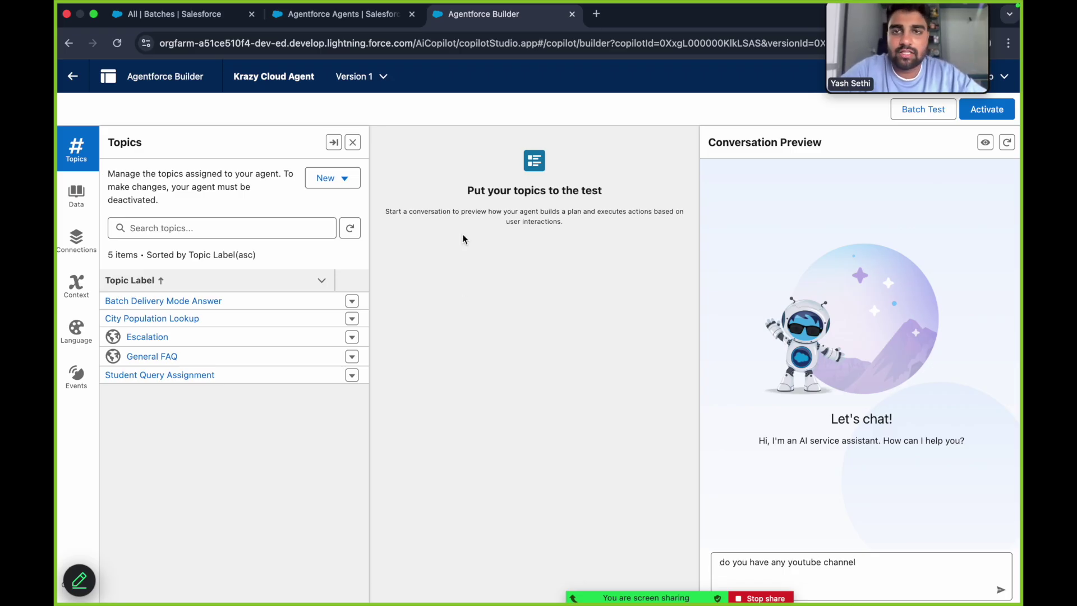
{"action": "key", "text": "ctrl+Left"}
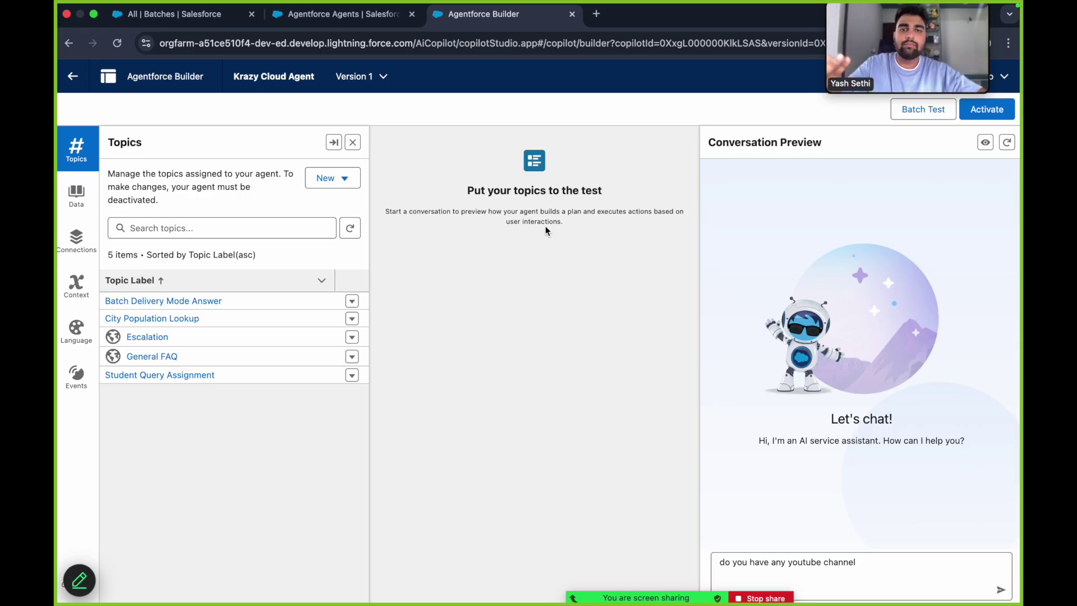
{"action": "key", "text": "ctrl+Left"}
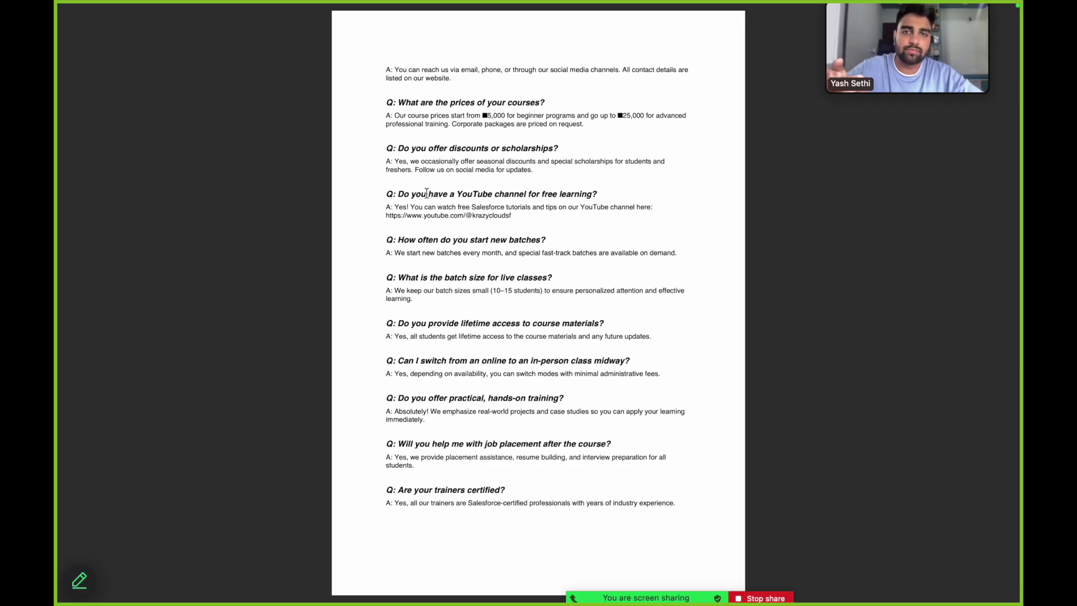
{"action": "key", "text": "ctrl+Right"}
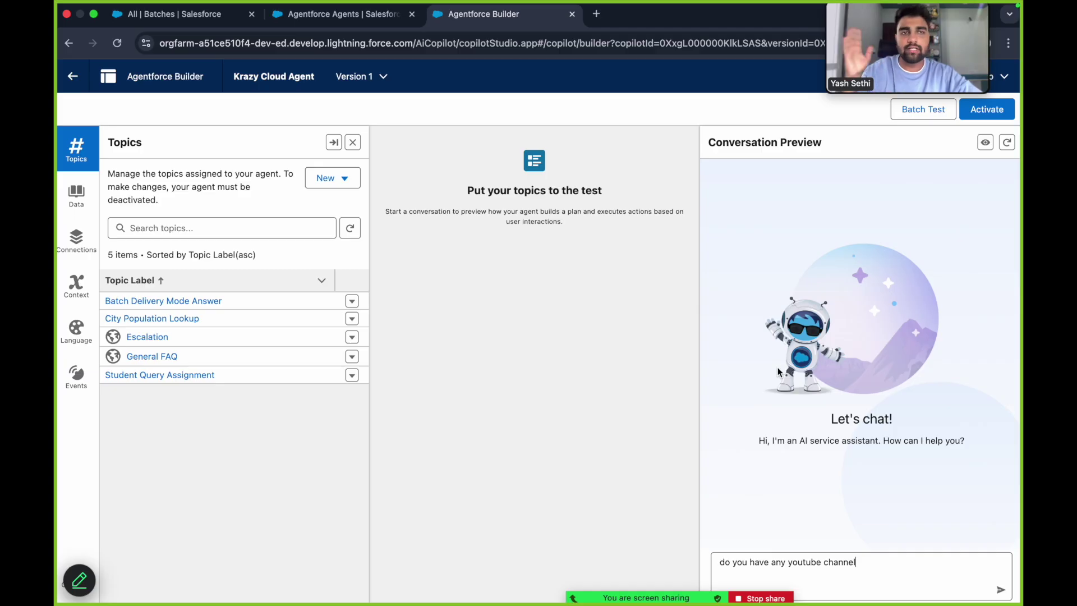
{"action": "key", "text": "ctrl+Left"}
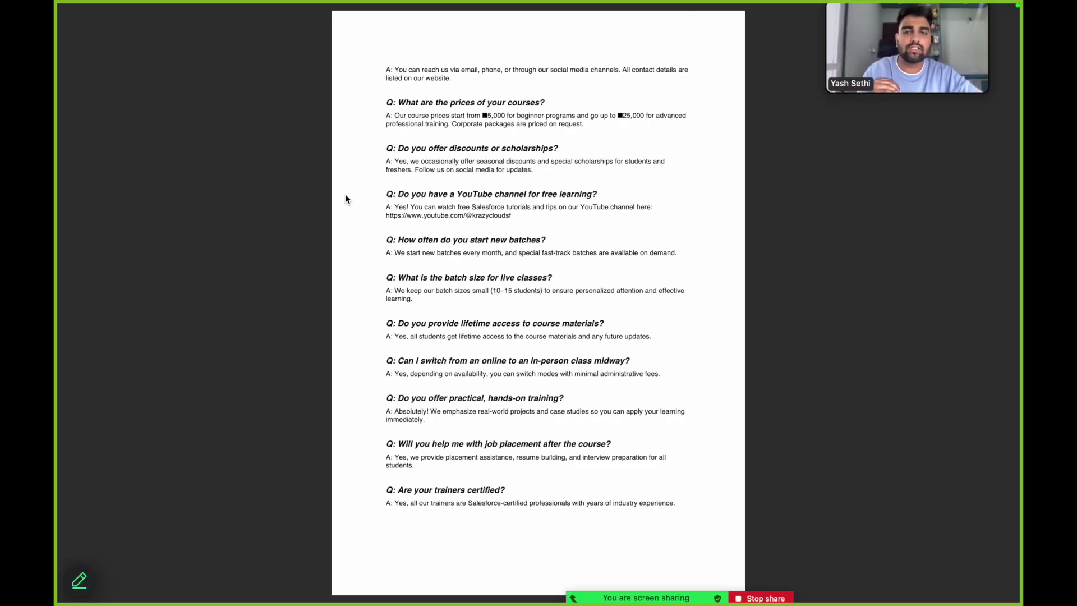
{"action": "key", "text": "ctrl+Right"}
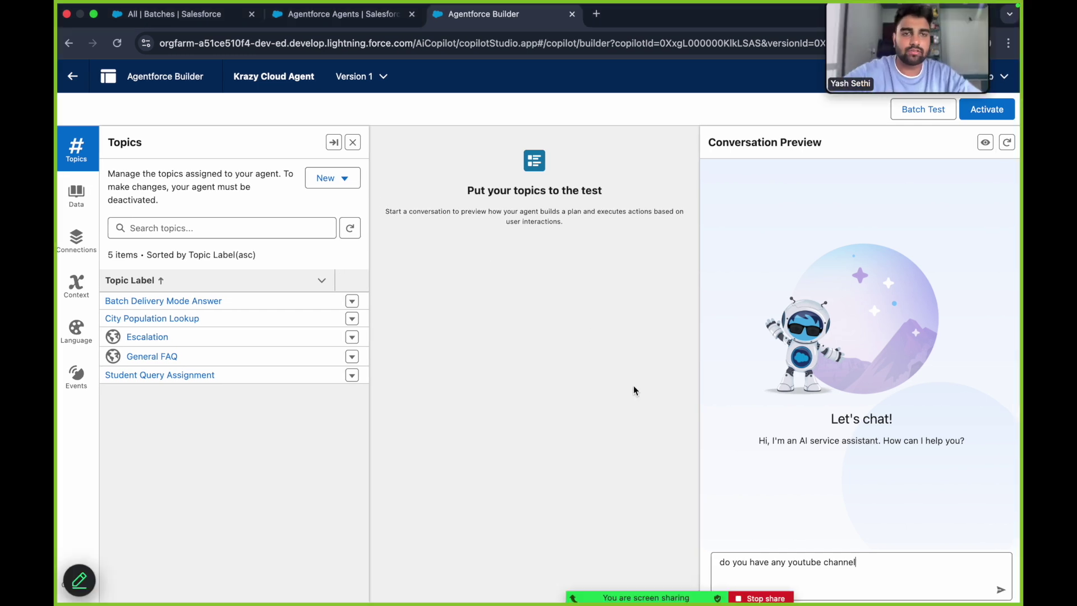